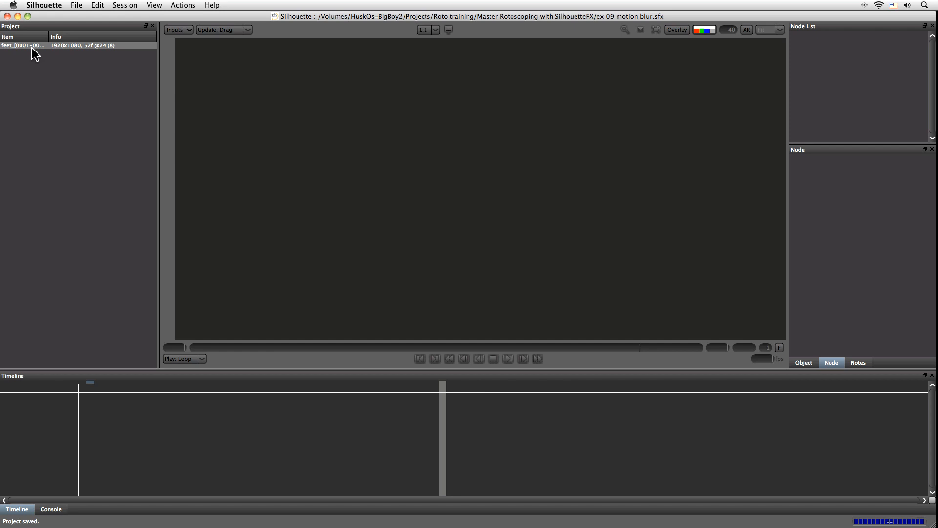
Widen the project item column and create a new session named "Motion blur 001" from the feet footage with a Roto node.
{"action": "left_click_drag", "start_coordinate": [48, 36], "coordinate": [81, 36]}
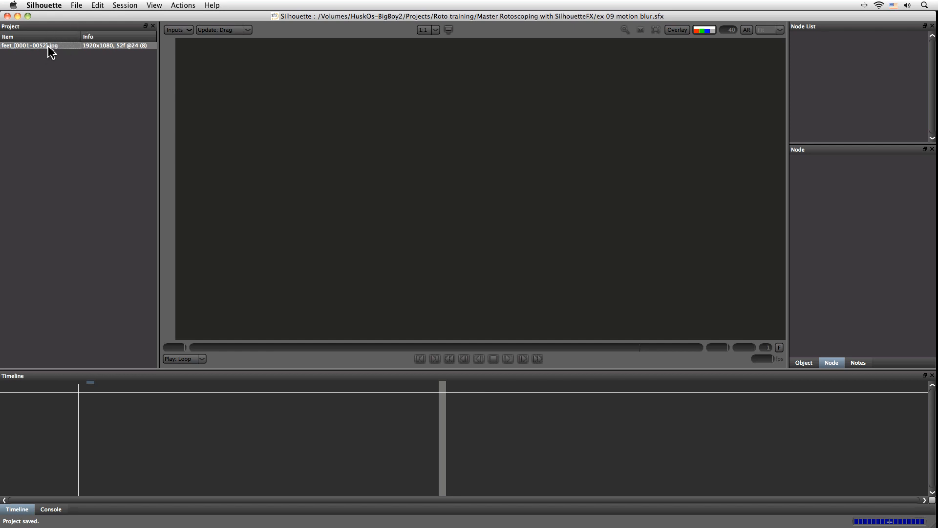
{"action": "left_click", "coordinate": [77, 6]}
{"action": "mouse_move", "coordinate": [85, 20]}
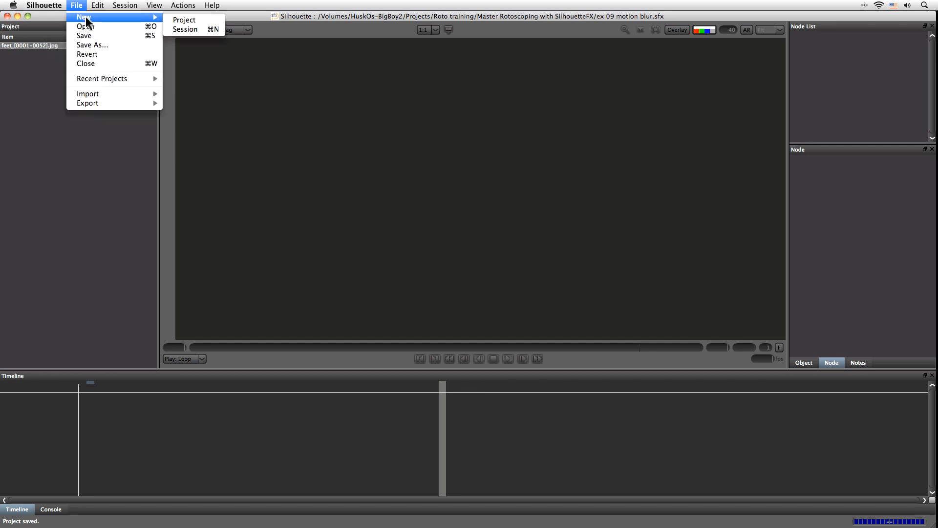
{"action": "left_click", "coordinate": [201, 32]}
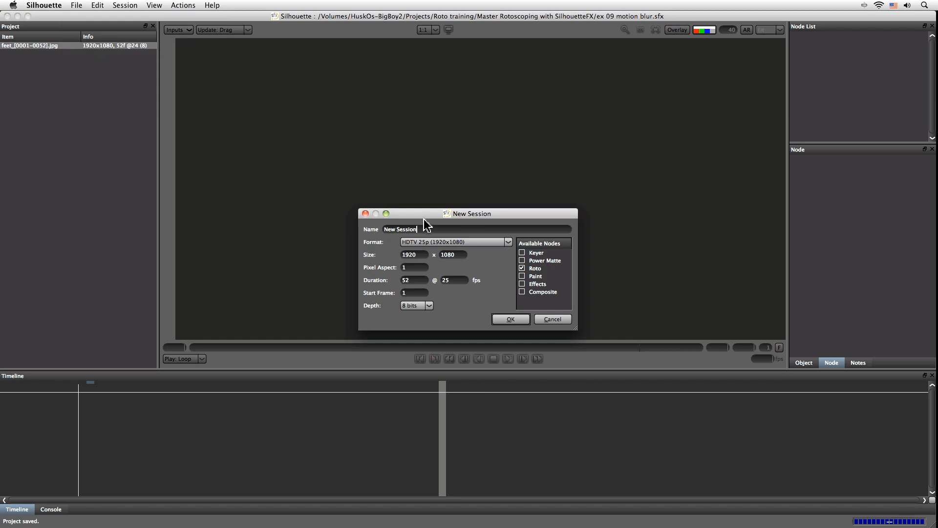
{"action": "left_click_drag", "start_coordinate": [418, 227], "coordinate": [332, 229]}
{"action": "type", "text": "Motion blur 001"}
{"action": "left_click", "coordinate": [512, 319]}
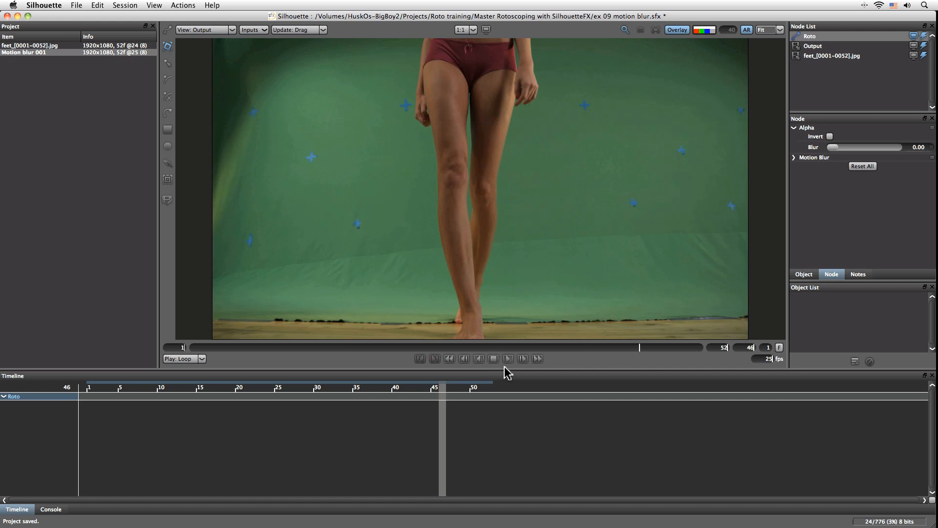
Play and scrub through the walking footage, examining the moving foot up close for motion blur.
{"action": "left_click", "coordinate": [508, 358]}
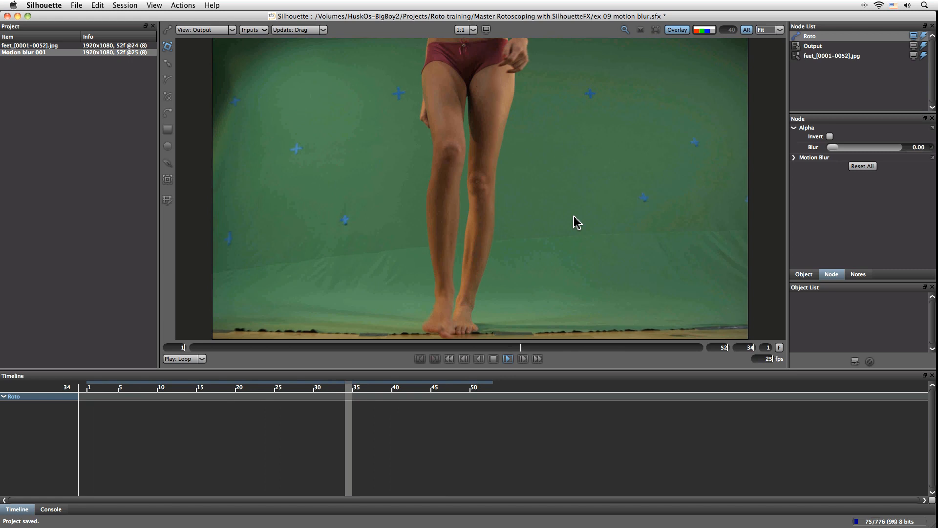
{"action": "left_click", "coordinate": [492, 359]}
{"action": "left_click_drag", "start_coordinate": [676, 348], "coordinate": [496, 365]}
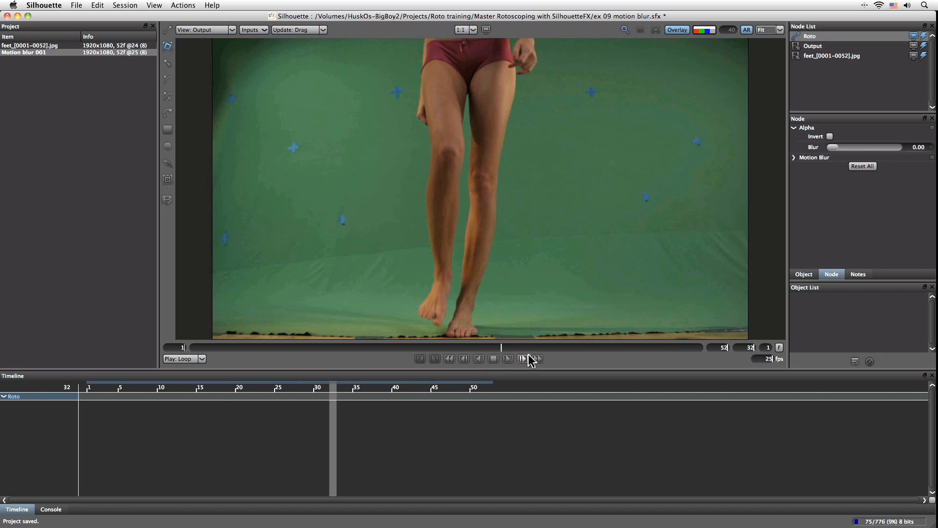
{"action": "scroll", "coordinate": [525, 327], "scroll_direction": "up", "scroll_amount": 5}
{"action": "left_click_drag", "start_coordinate": [357, 303], "coordinate": [537, 318]}
{"action": "mouse_move", "coordinate": [486, 348]}
{"action": "left_mouse_down"}
{"action": "mouse_move", "coordinate": [433, 346]}
{"action": "mouse_move", "coordinate": [679, 349]}
{"action": "mouse_move", "coordinate": [452, 346]}
{"action": "mouse_move", "coordinate": [497, 345]}
{"action": "mouse_move", "coordinate": [383, 362]}
{"action": "mouse_move", "coordinate": [557, 363]}
{"action": "mouse_move", "coordinate": [460, 354]}
{"action": "mouse_move", "coordinate": [468, 354]}
{"action": "left_mouse_up"}
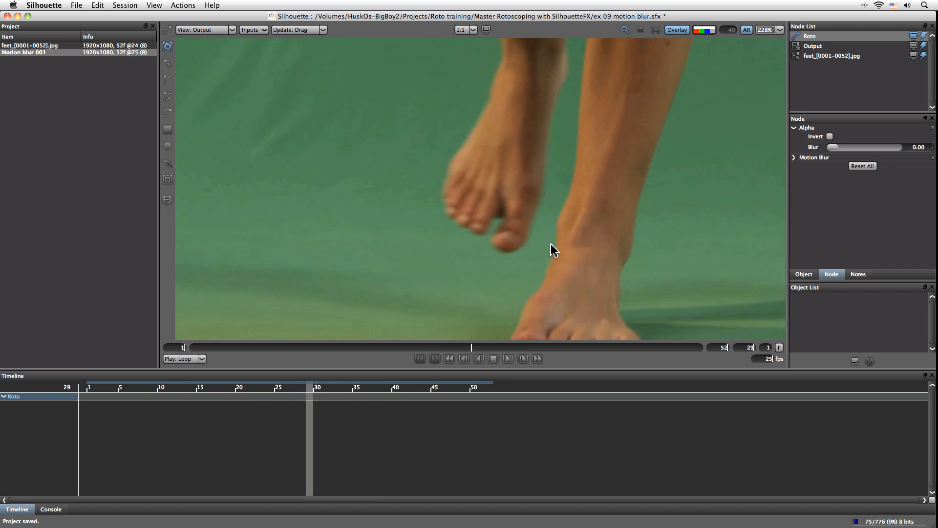
{"action": "left_click_drag", "start_coordinate": [488, 341], "coordinate": [267, 323]}
{"action": "key", "text": "f"}
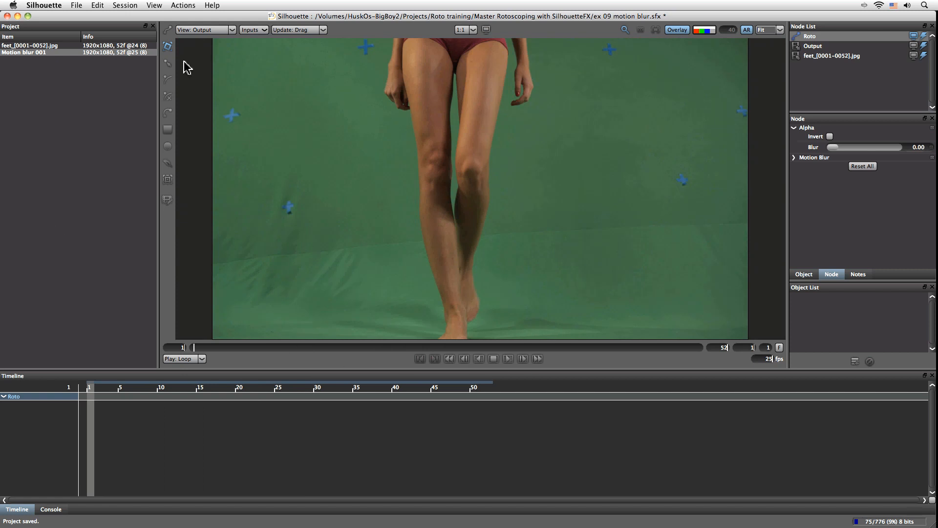
Save the project and add a Keyer node to the session.
{"action": "key", "text": "super+s"}
{"action": "left_click", "coordinate": [154, 5]}
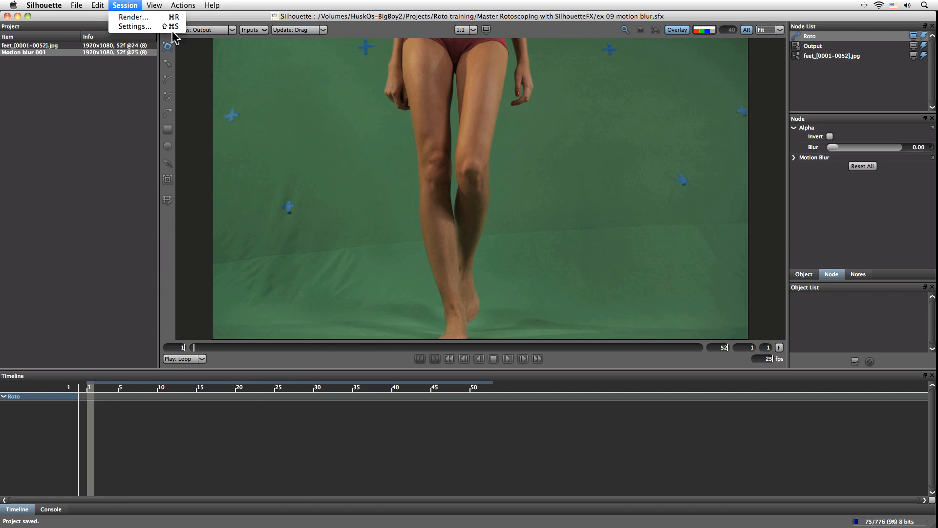
{"action": "left_click", "coordinate": [171, 28]}
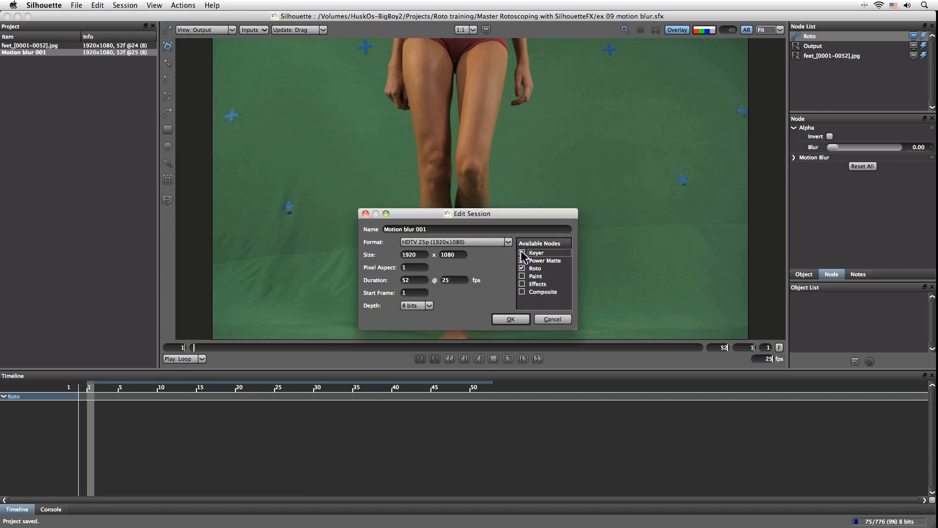
{"action": "left_click", "coordinate": [510, 319]}
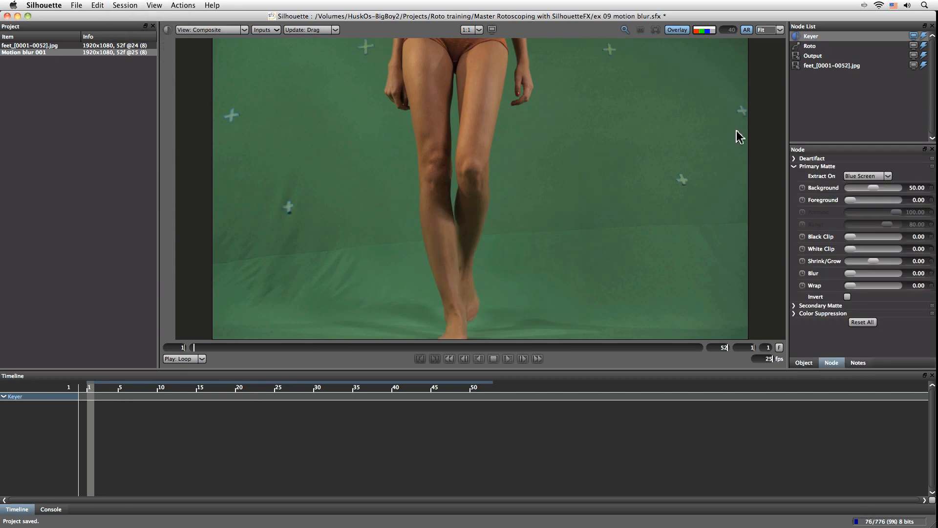
Set the Keyer's primary matte to extract on Green Screen, lower Background to 8.31, and keep Foreground at 0.
{"action": "left_click", "coordinate": [863, 176]}
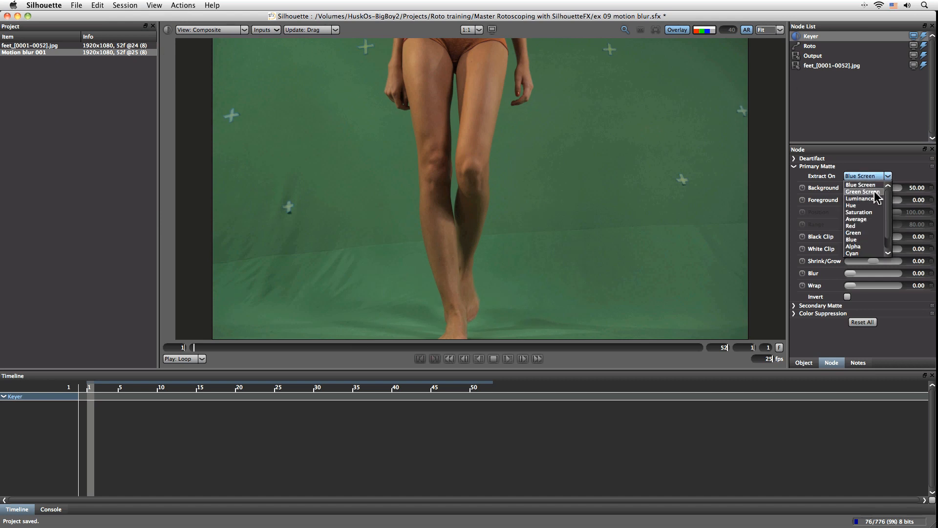
{"action": "left_click", "coordinate": [862, 191]}
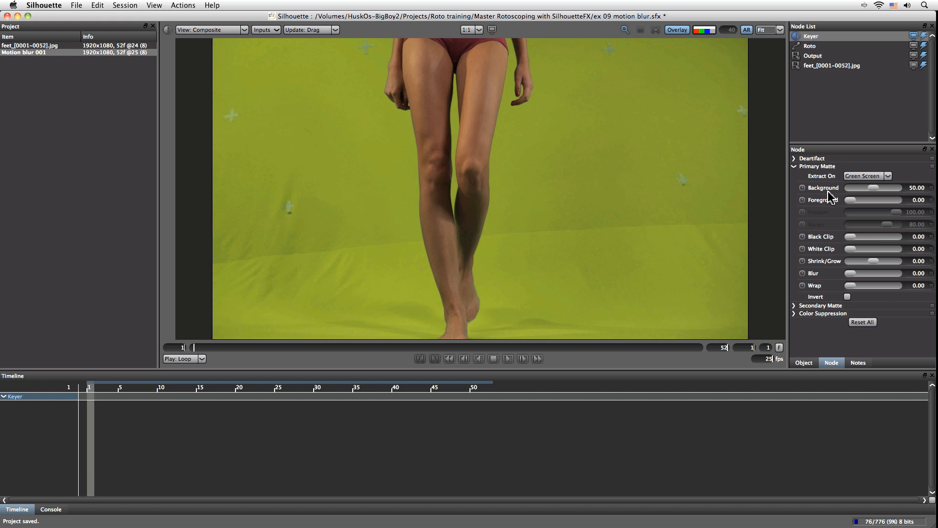
{"action": "left_click_drag", "start_coordinate": [874, 193], "coordinate": [854, 195]}
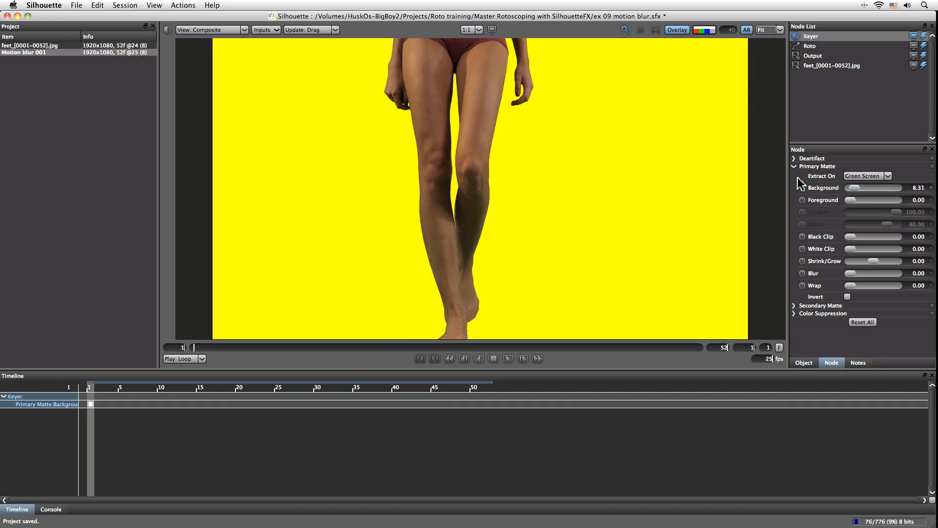
{"action": "left_click", "coordinate": [853, 201]}
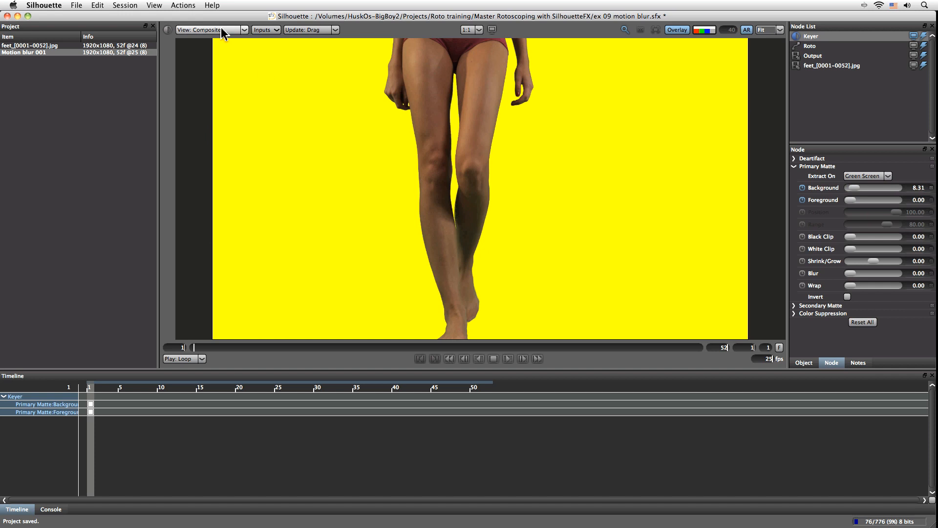
Refine the primary matte's Background to 9.38 while viewing the Primary Matte, and return to the Composite view.
{"action": "left_click", "coordinate": [225, 30]}
{"action": "left_click", "coordinate": [221, 67]}
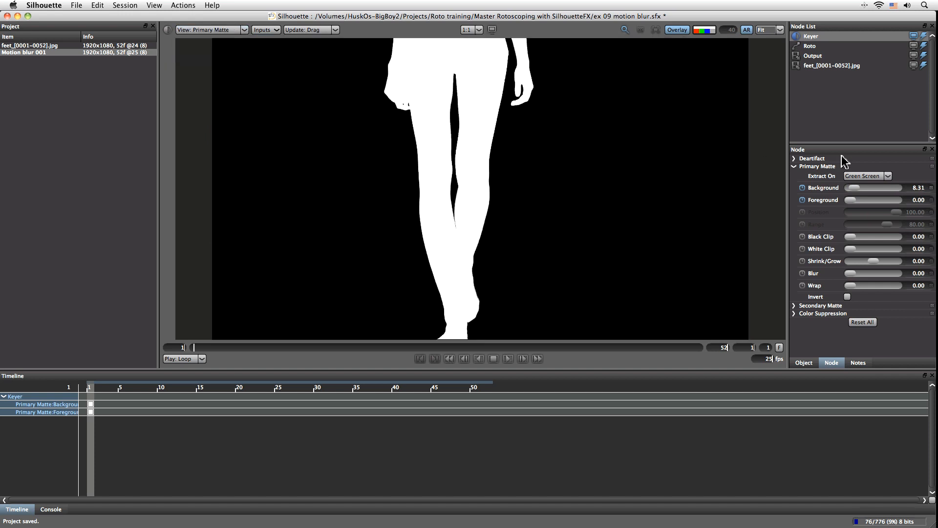
{"action": "mouse_move", "coordinate": [853, 188]}
{"action": "left_mouse_down"}
{"action": "mouse_move", "coordinate": [890, 186]}
{"action": "mouse_move", "coordinate": [855, 192]}
{"action": "left_mouse_up"}
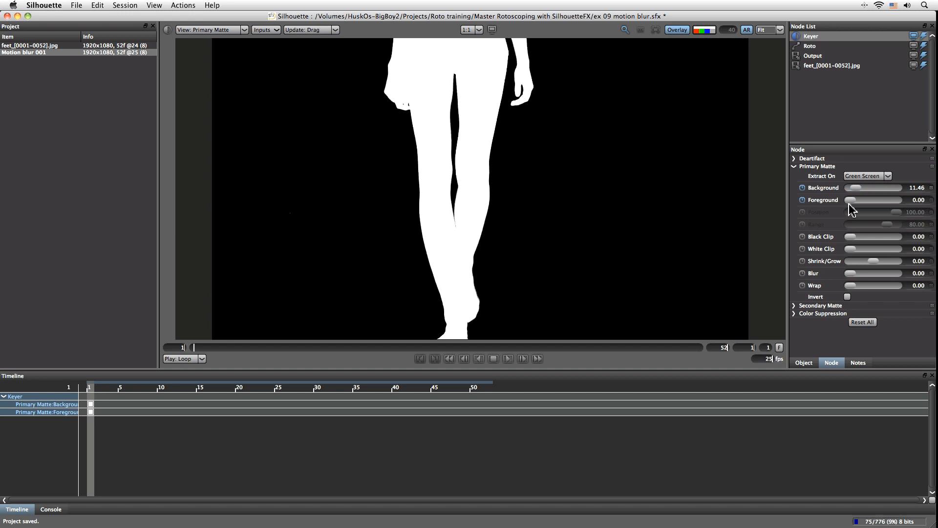
{"action": "mouse_move", "coordinate": [855, 189]}
{"action": "left_mouse_down"}
{"action": "mouse_move", "coordinate": [863, 198]}
{"action": "mouse_move", "coordinate": [851, 199]}
{"action": "mouse_move", "coordinate": [868, 198]}
{"action": "mouse_move", "coordinate": [852, 198]}
{"action": "left_mouse_up"}
{"action": "left_click", "coordinate": [200, 30]}
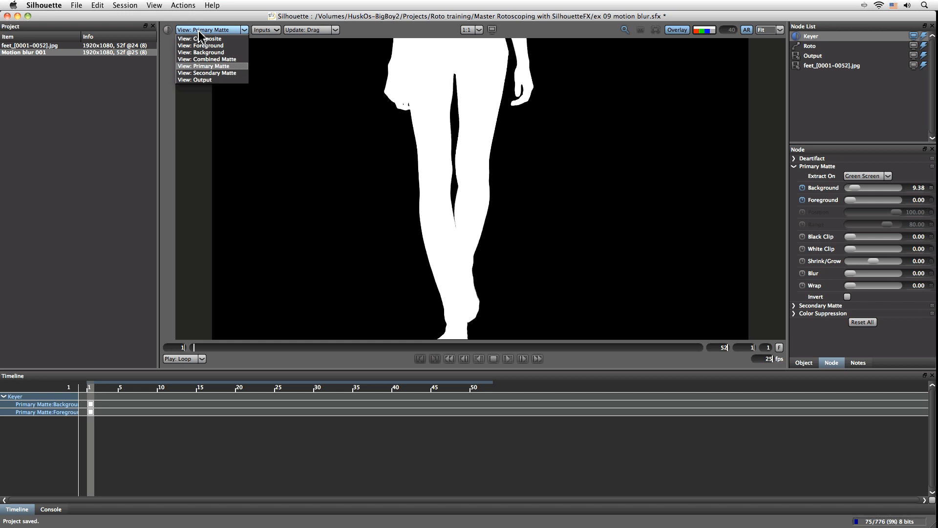
{"action": "left_click", "coordinate": [227, 73]}
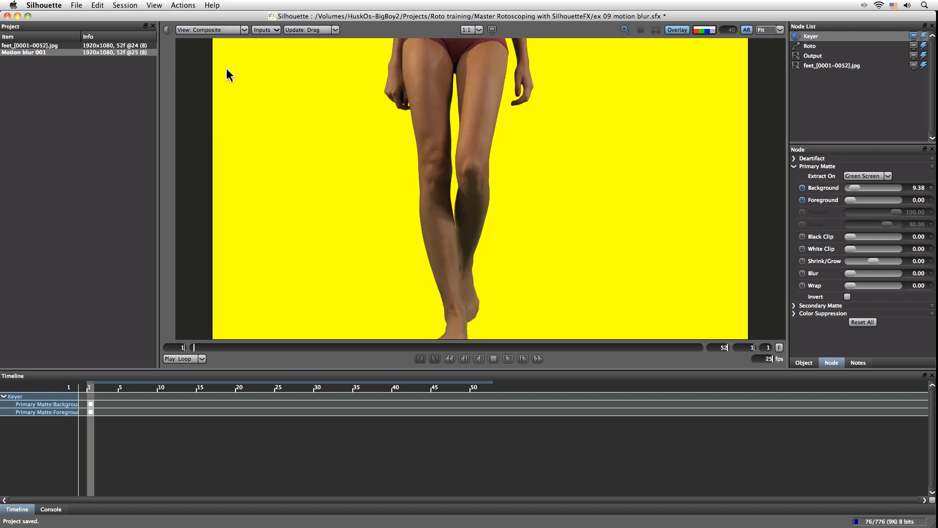
Play the keyed footage, go to frame 30, and examine the key edges around the raised foot.
{"action": "left_click", "coordinate": [508, 358]}
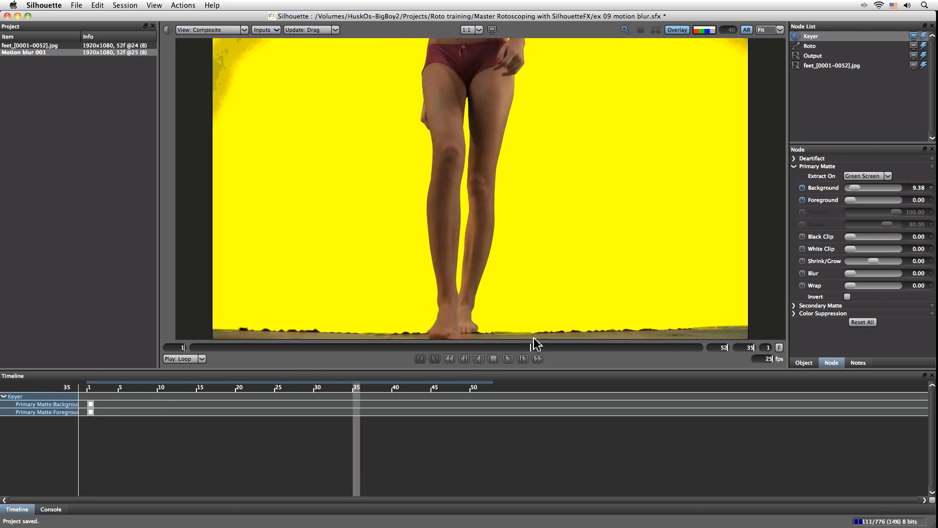
{"action": "left_click_drag", "start_coordinate": [526, 347], "coordinate": [482, 347]}
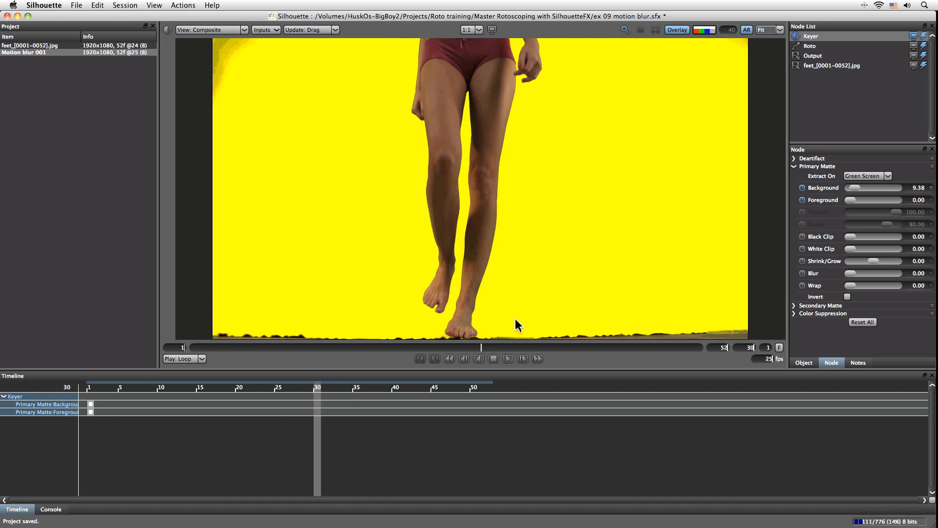
{"action": "scroll", "coordinate": [515, 335], "scroll_direction": "up", "scroll_amount": 2}
{"action": "scroll", "coordinate": [515, 331], "scroll_direction": "up", "scroll_amount": 1}
{"action": "left_click_drag", "start_coordinate": [358, 287], "coordinate": [624, 322]}
{"action": "left_click_drag", "start_coordinate": [529, 269], "coordinate": [533, 256]}
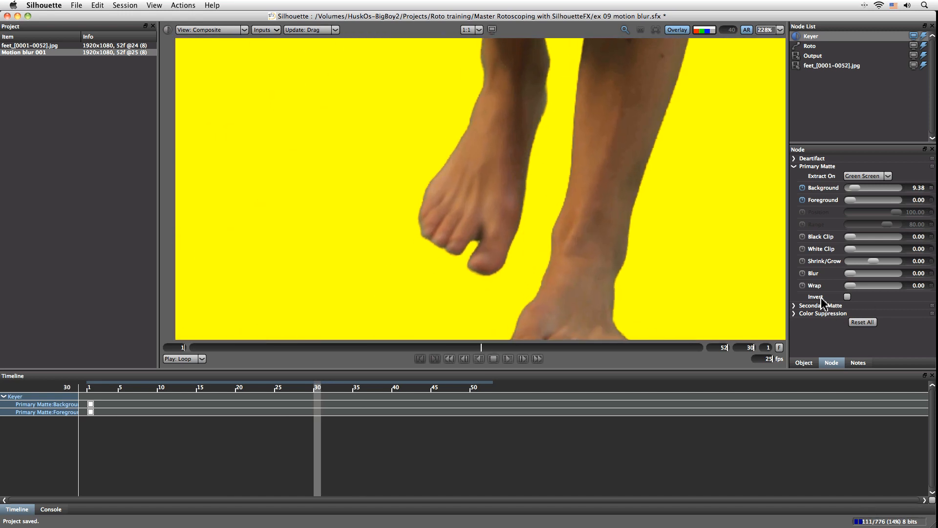
Try the primary matte's Blur and Wrap, then a Shrink/Grow of 6.25 at frame 30, and reset Shrink/Grow to 0.
{"action": "mouse_move", "coordinate": [853, 273]}
{"action": "left_mouse_down"}
{"action": "mouse_move", "coordinate": [862, 273]}
{"action": "mouse_move", "coordinate": [845, 288]}
{"action": "left_mouse_up"}
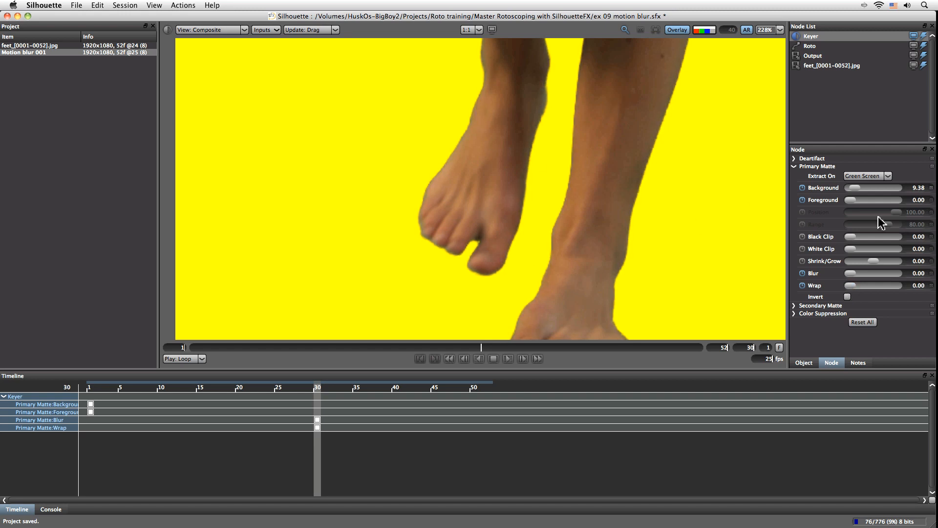
{"action": "left_click", "coordinate": [873, 262]}
{"action": "left_click_drag", "start_coordinate": [873, 265], "coordinate": [881, 268]}
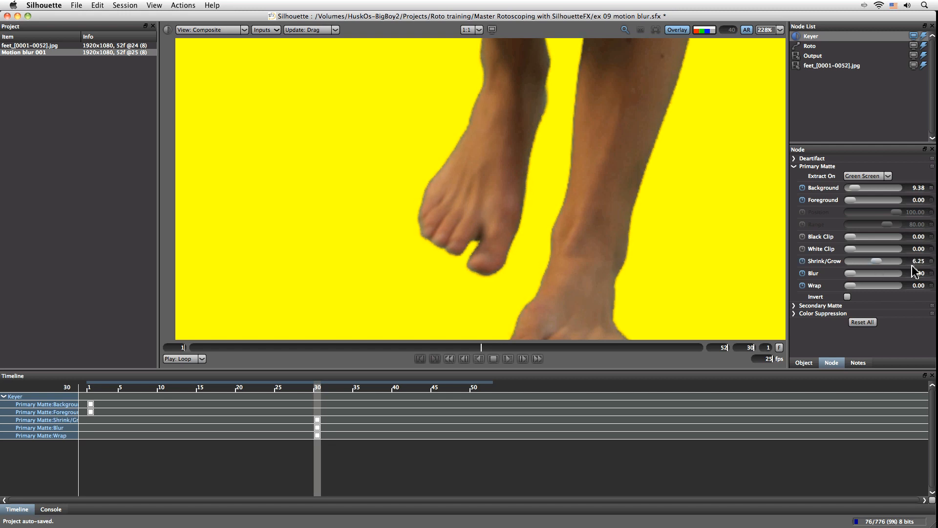
{"action": "left_click", "coordinate": [930, 261]}
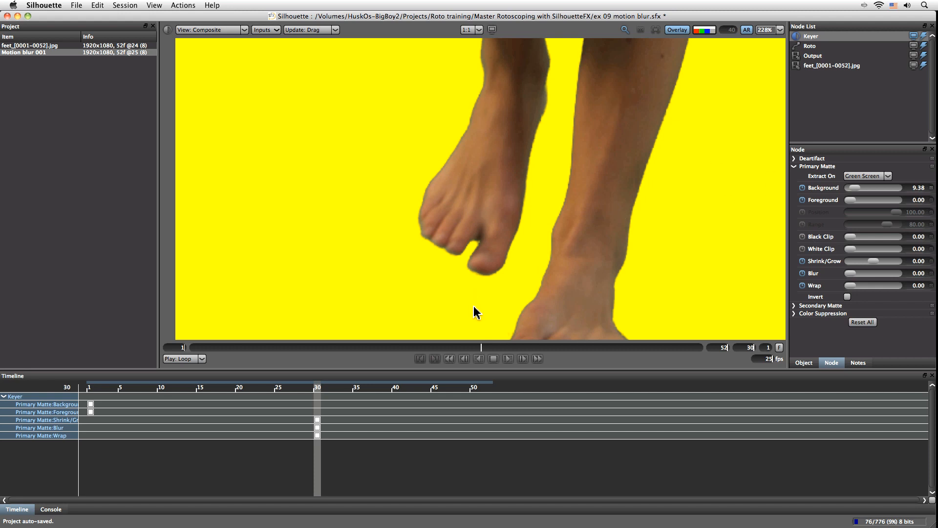
Toggle the Keyer node repeatedly to compare the keyed foot's edges with the original blurred footage.
{"action": "left_click", "coordinate": [924, 36]}
{"action": "left_click", "coordinate": [924, 36]}
{"action": "left_click", "coordinate": [924, 36]}
{"action": "left_click", "coordinate": [923, 36]}
{"action": "left_click", "coordinate": [924, 36]}
{"action": "left_click", "coordinate": [924, 37]}
{"action": "left_click", "coordinate": [923, 36]}
{"action": "left_click", "coordinate": [924, 36]}
{"action": "left_click", "coordinate": [924, 36]}
{"action": "left_click", "coordinate": [924, 36]}
{"action": "left_click", "coordinate": [924, 36]}
{"action": "left_click", "coordinate": [923, 36]}
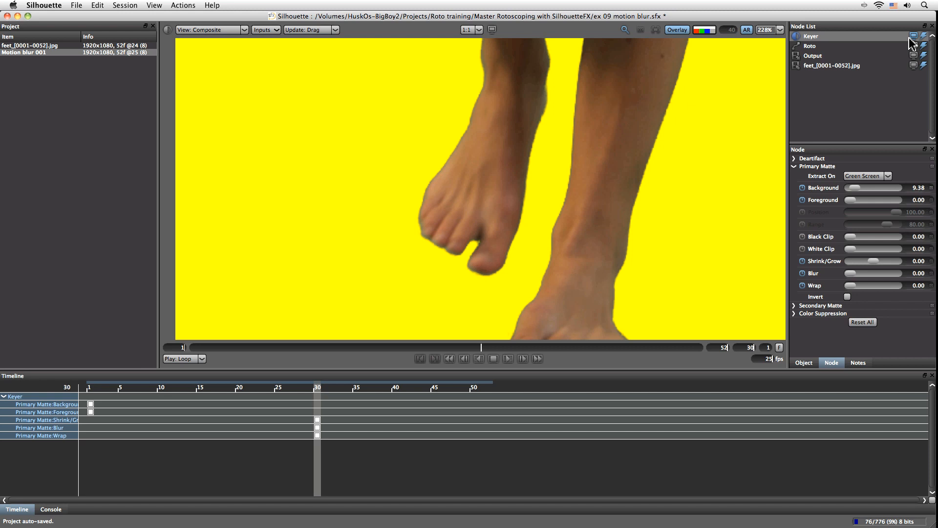
{"action": "left_click", "coordinate": [924, 36]}
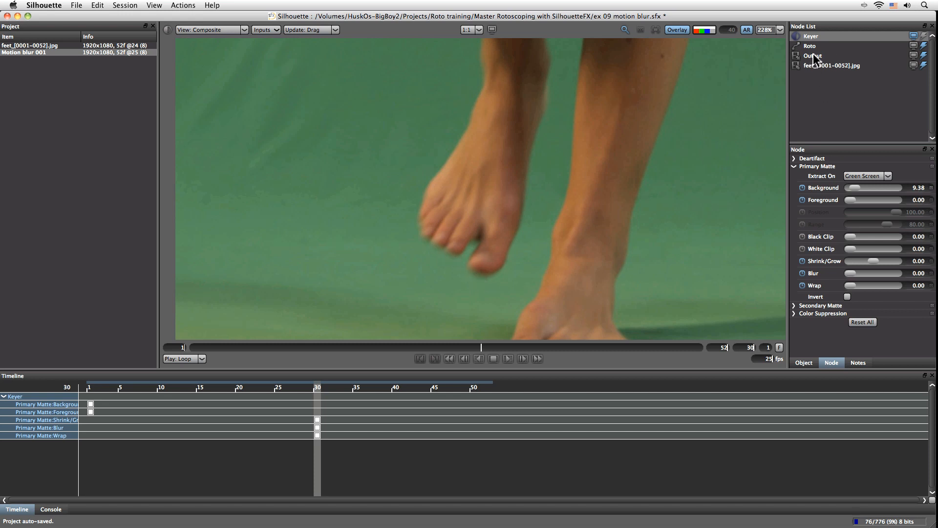
Remove the Keyer node from the session, keeping the Roto node.
{"action": "left_click", "coordinate": [864, 43]}
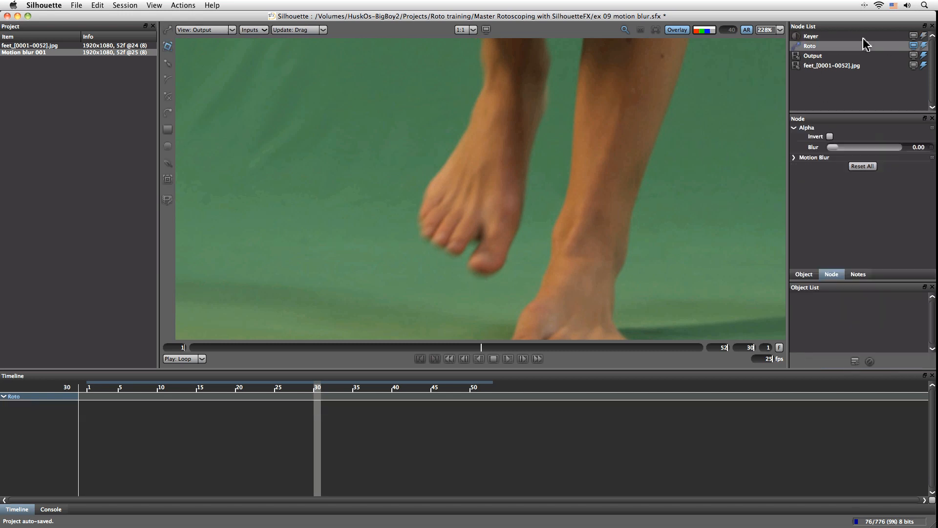
{"action": "left_click", "coordinate": [836, 36]}
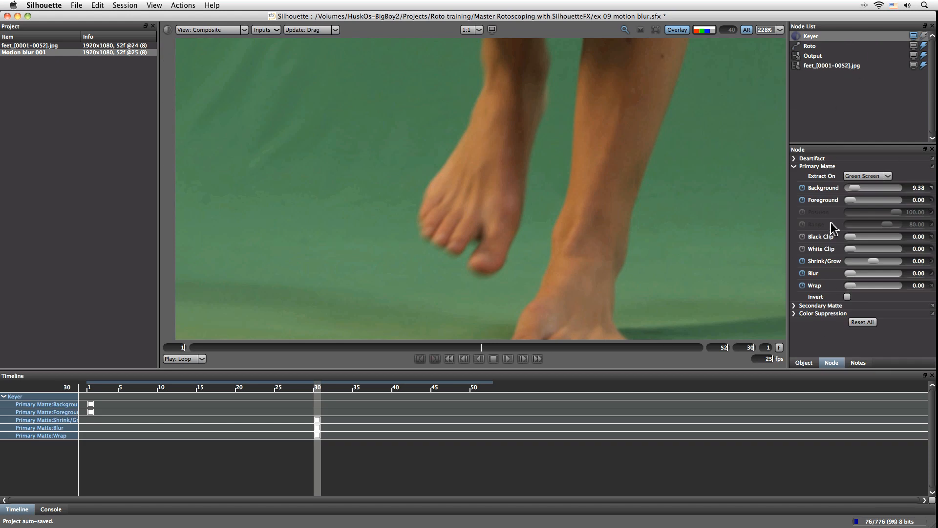
{"action": "left_click", "coordinate": [153, 5]}
{"action": "mouse_move", "coordinate": [131, 6]}
{"action": "left_click", "coordinate": [134, 28]}
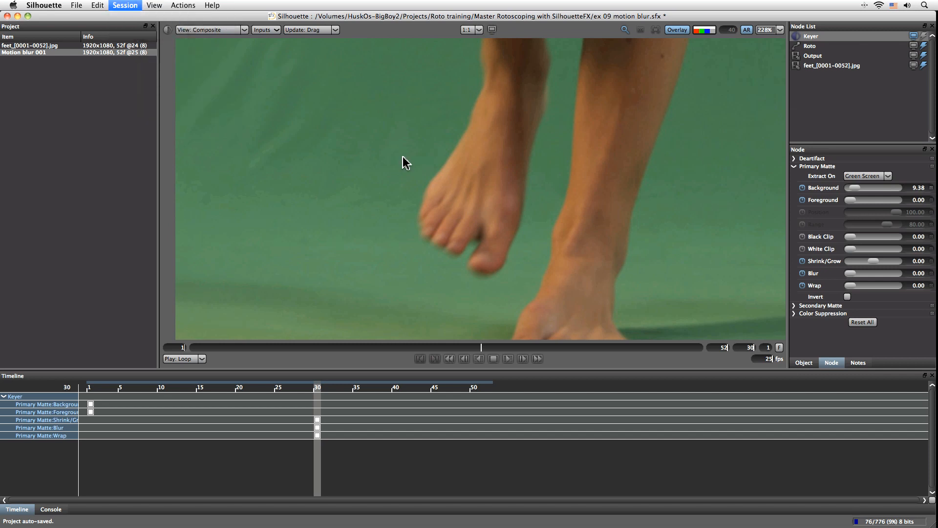
{"action": "left_click", "coordinate": [509, 318]}
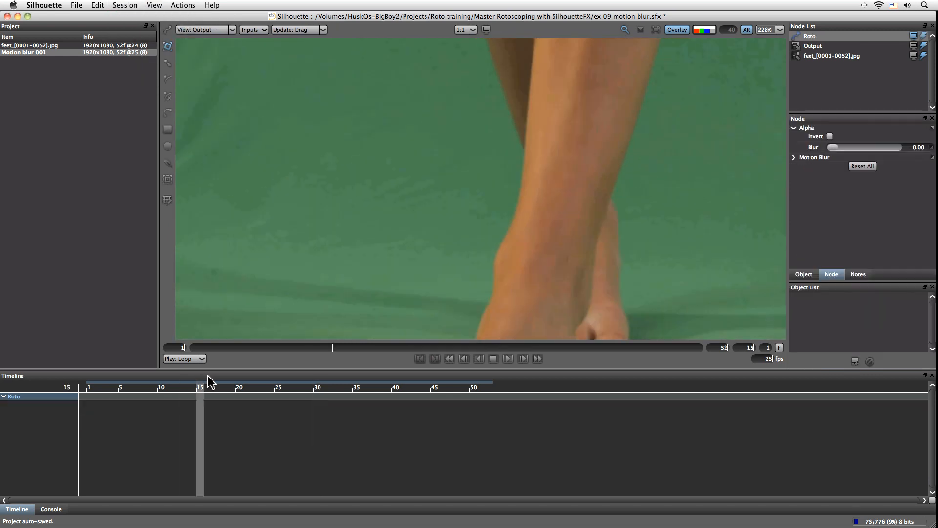
Scrub the frames around frame 29 and examine the motion blur on both feet, ending with the whole image fitted in view.
{"action": "left_click_drag", "start_coordinate": [209, 381], "coordinate": [310, 377]}
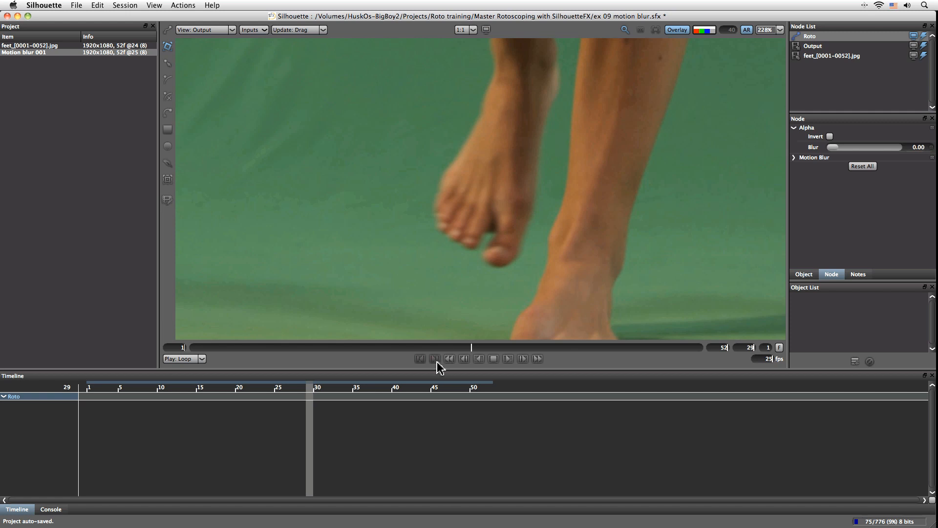
{"action": "left_click_drag", "start_coordinate": [301, 384], "coordinate": [342, 376]}
{"action": "left_click_drag", "start_coordinate": [387, 254], "coordinate": [389, 302]}
{"action": "left_click_drag", "start_coordinate": [517, 347], "coordinate": [476, 327]}
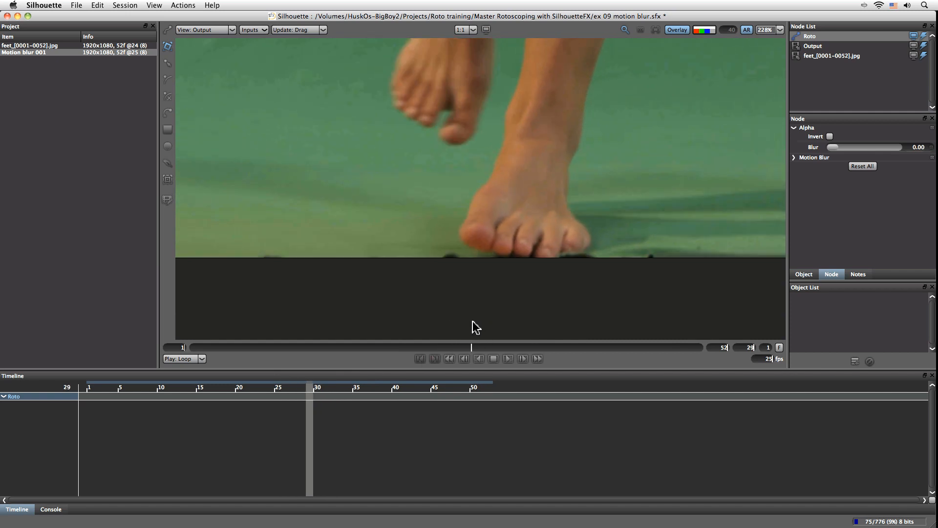
{"action": "left_click_drag", "start_coordinate": [386, 170], "coordinate": [332, 317]}
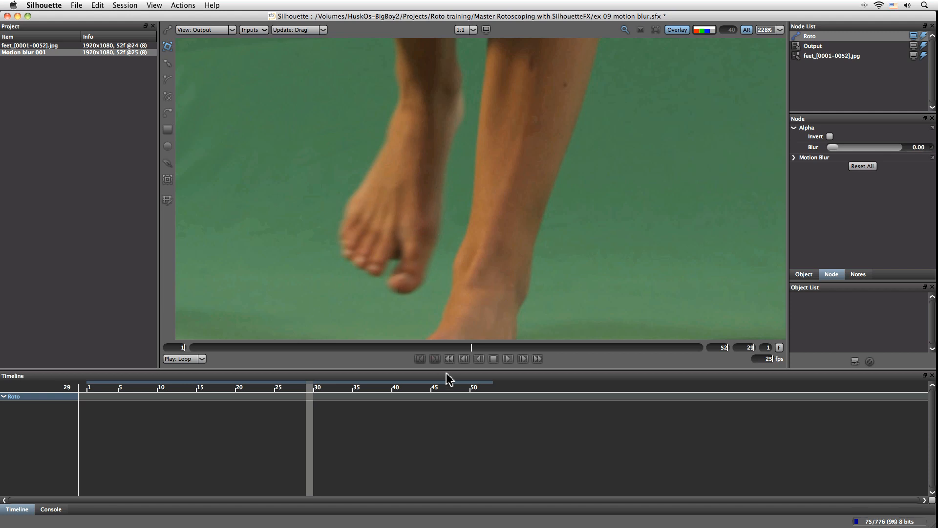
{"action": "mouse_move", "coordinate": [475, 351]}
{"action": "left_mouse_down"}
{"action": "mouse_move", "coordinate": [512, 349]}
{"action": "mouse_move", "coordinate": [460, 350]}
{"action": "mouse_move", "coordinate": [474, 354]}
{"action": "left_mouse_up"}
{"action": "key", "text": "f"}
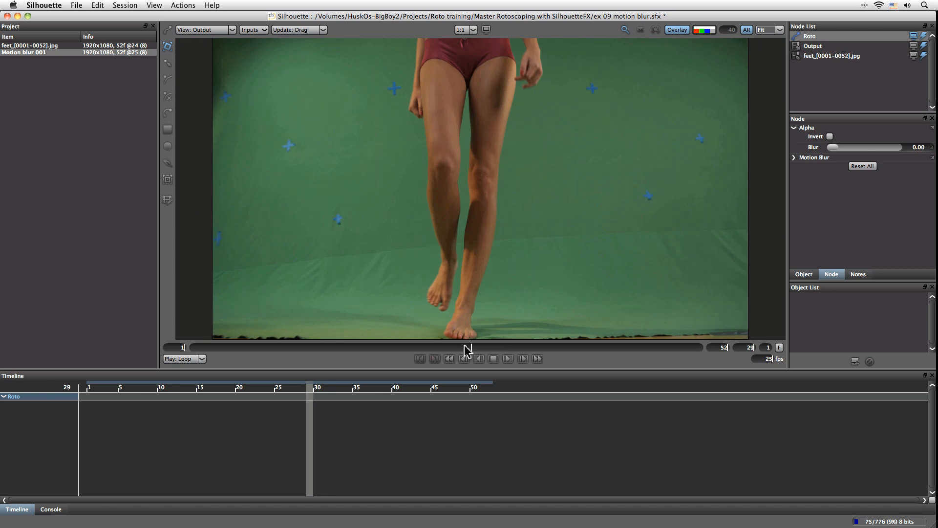
Play and scrub through the full footage, examining how the legs and feet move across frames 1 to 52.
{"action": "left_click", "coordinate": [508, 359]}
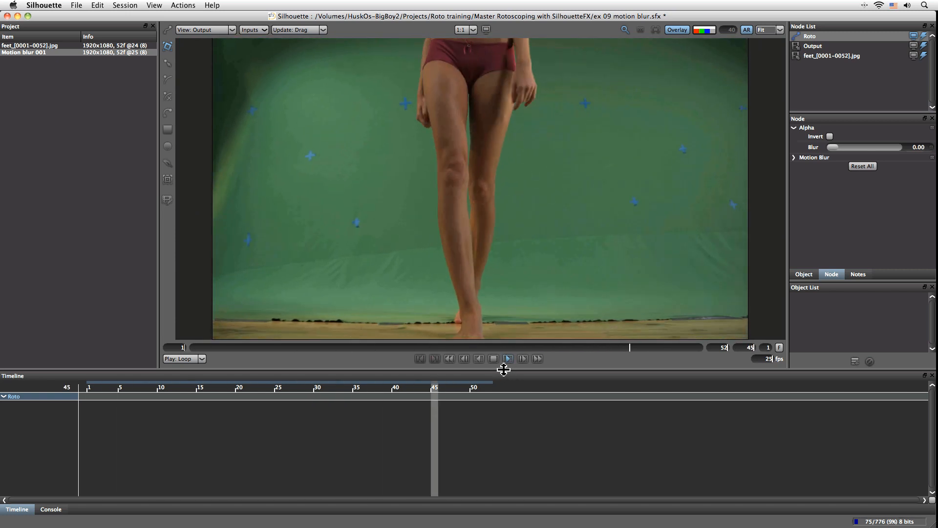
{"action": "left_click", "coordinate": [498, 334]}
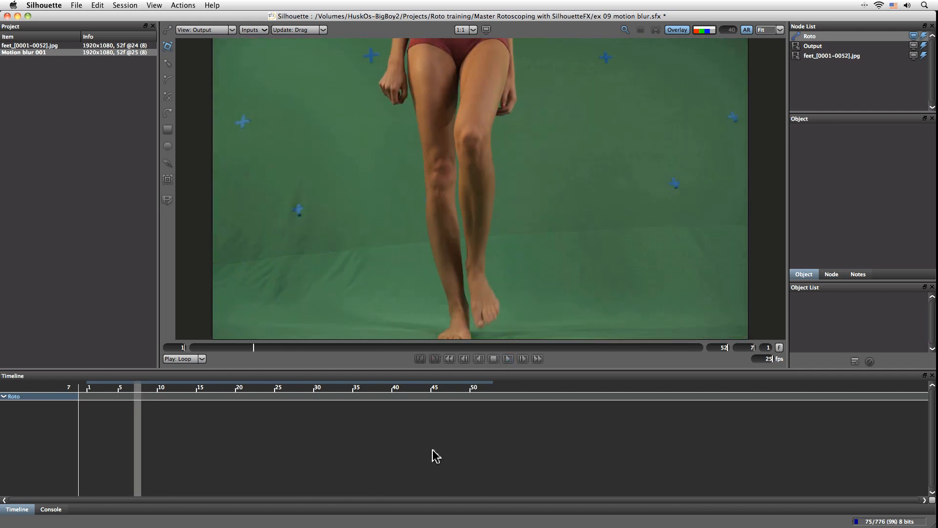
{"action": "mouse_move", "coordinate": [254, 346]}
{"action": "left_mouse_down"}
{"action": "mouse_move", "coordinate": [724, 360]}
{"action": "mouse_move", "coordinate": [195, 388]}
{"action": "mouse_move", "coordinate": [544, 401]}
{"action": "mouse_move", "coordinate": [649, 391]}
{"action": "mouse_move", "coordinate": [452, 342]}
{"action": "mouse_move", "coordinate": [596, 287]}
{"action": "left_mouse_up"}
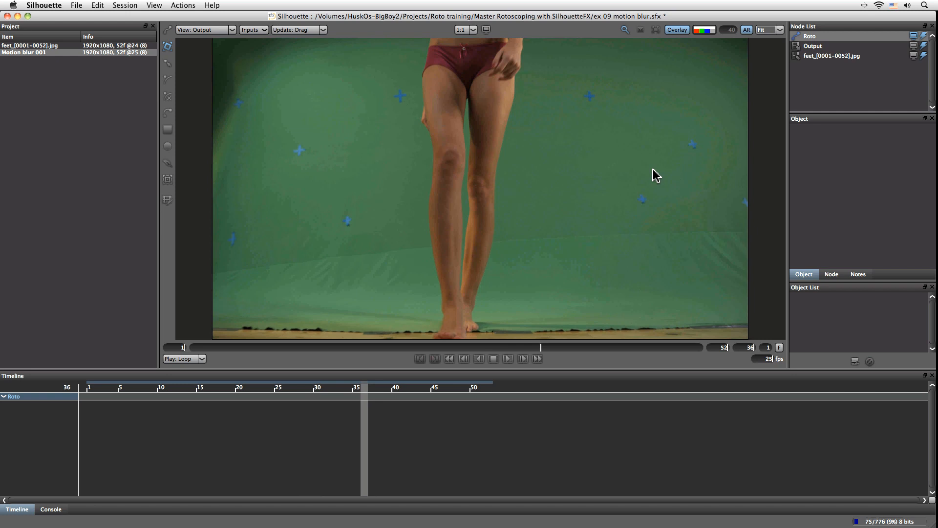
{"action": "left_click", "coordinate": [537, 359]}
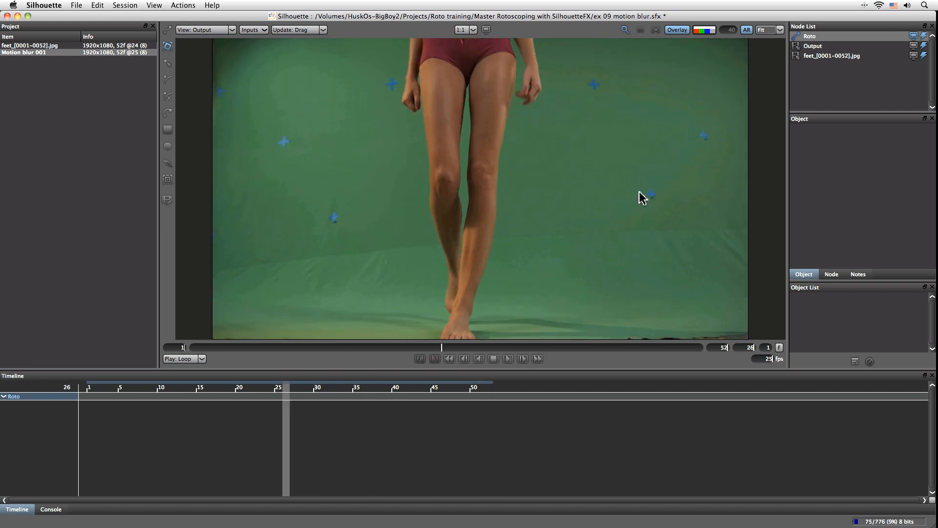
{"action": "mouse_move", "coordinate": [441, 346]}
{"action": "left_mouse_down"}
{"action": "mouse_move", "coordinate": [268, 360]}
{"action": "mouse_move", "coordinate": [188, 346]}
{"action": "left_mouse_up"}
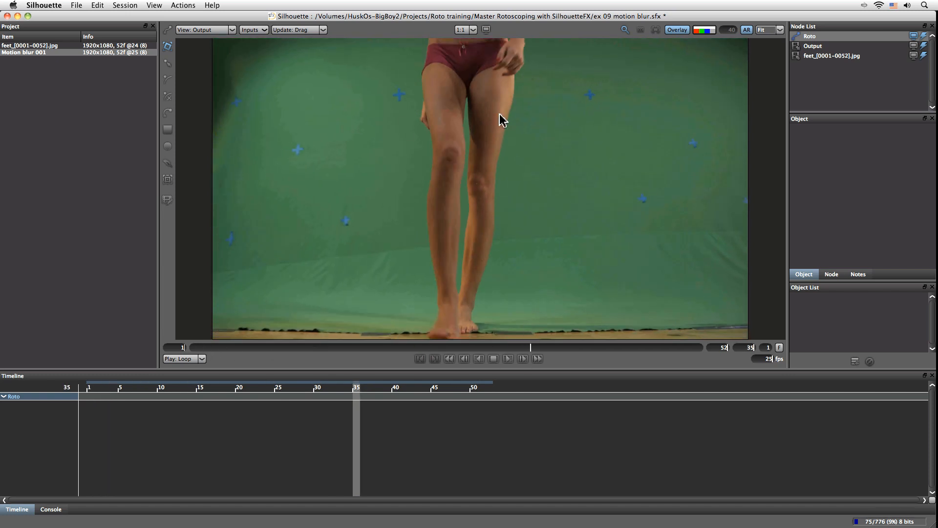
{"action": "mouse_move", "coordinate": [532, 347]}
{"action": "left_mouse_down"}
{"action": "mouse_move", "coordinate": [723, 356]}
{"action": "mouse_move", "coordinate": [137, 381]}
{"action": "left_mouse_up"}
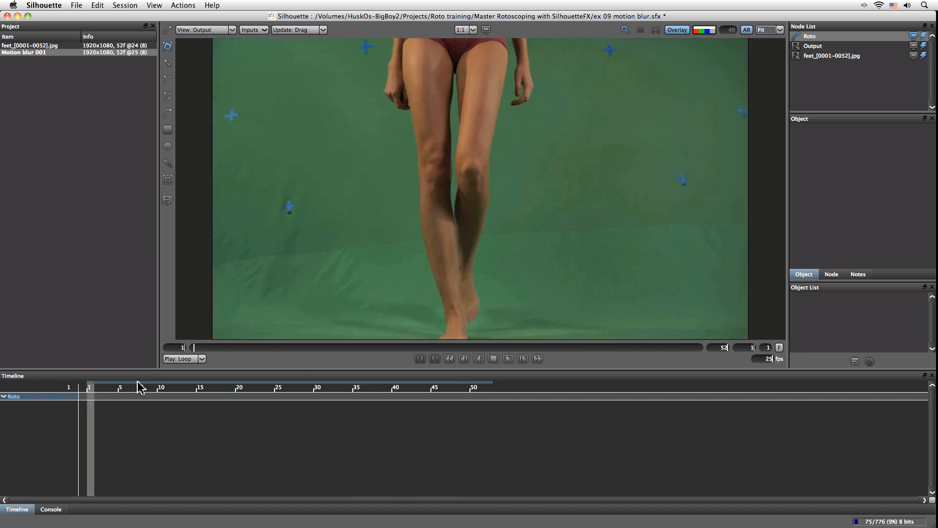
{"action": "mouse_move", "coordinate": [210, 352]}
{"action": "left_mouse_down"}
{"action": "mouse_move", "coordinate": [755, 342]}
{"action": "mouse_move", "coordinate": [660, 360]}
{"action": "mouse_move", "coordinate": [701, 366]}
{"action": "mouse_move", "coordinate": [625, 353]}
{"action": "mouse_move", "coordinate": [446, 352]}
{"action": "mouse_move", "coordinate": [508, 335]}
{"action": "mouse_move", "coordinate": [725, 323]}
{"action": "left_mouse_up"}
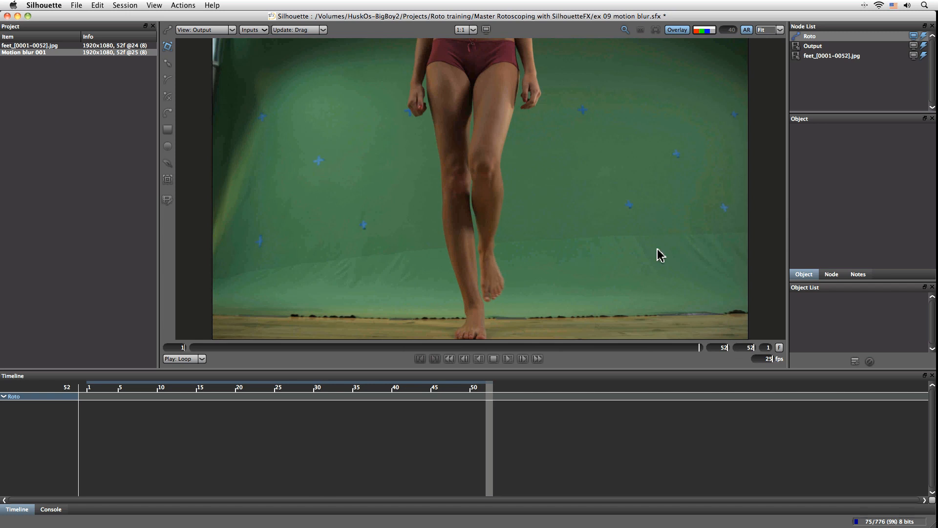
{"action": "mouse_move", "coordinate": [701, 353]}
{"action": "left_mouse_down"}
{"action": "mouse_move", "coordinate": [387, 349]}
{"action": "mouse_move", "coordinate": [496, 357]}
{"action": "mouse_move", "coordinate": [482, 360]}
{"action": "left_mouse_up"}
{"action": "left_click", "coordinate": [478, 358]}
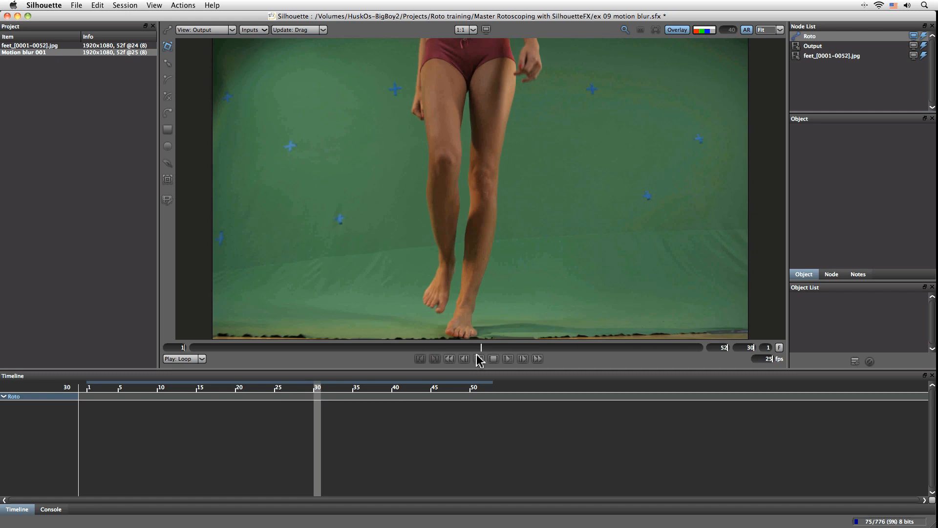
Add a layer to the Roto node and name it "Foot left".
{"action": "left_click", "coordinate": [855, 361]}
{"action": "double_click", "coordinate": [817, 297]}
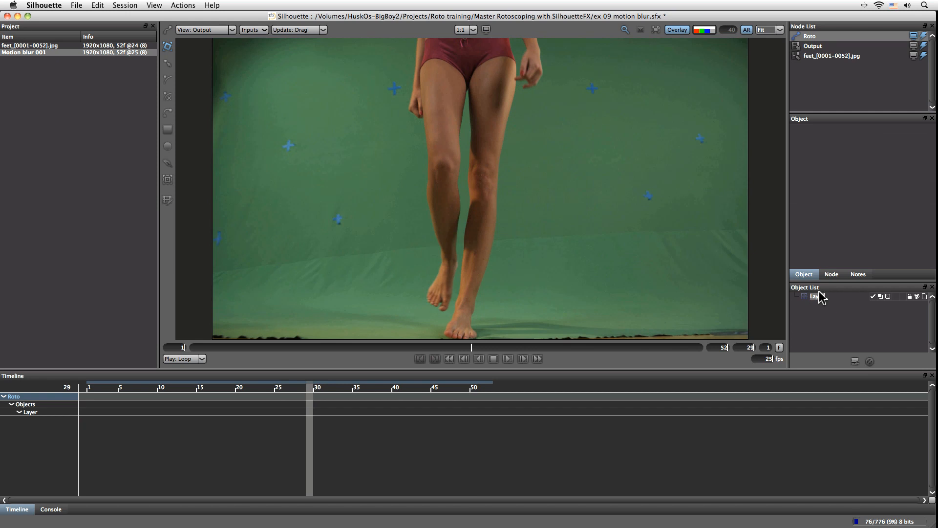
{"action": "type", "text": "Foot left"}
{"action": "key", "text": "Return"}
Draw a closed X-Spline around the lower shin of the raised leg at frame 29, down to the ankle.
{"action": "scroll", "coordinate": [464, 310], "scroll_direction": "up", "scroll_amount": 2}
{"action": "scroll", "coordinate": [458, 138], "scroll_direction": "up", "scroll_amount": 2}
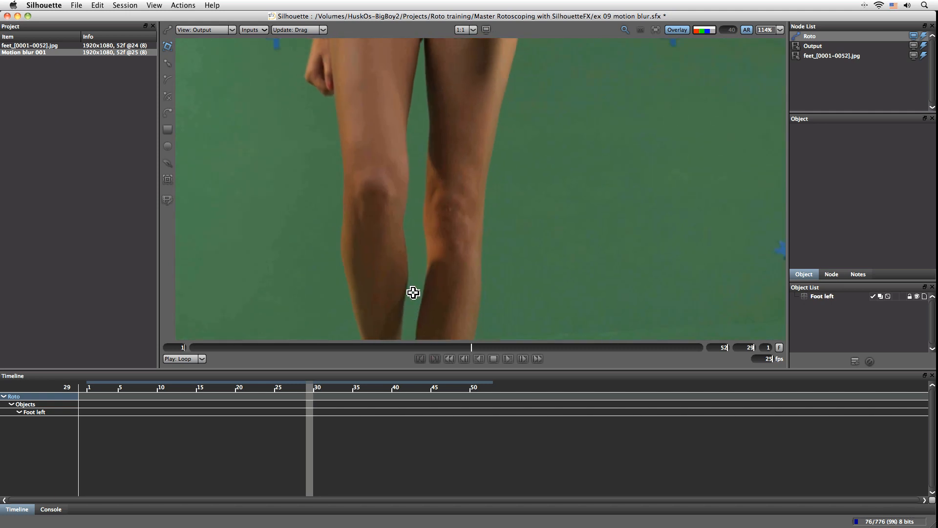
{"action": "mouse_move", "coordinate": [465, 93]}
{"action": "left_mouse_down"}
{"action": "mouse_move", "coordinate": [460, 281]}
{"action": "mouse_move", "coordinate": [488, 142]}
{"action": "mouse_move", "coordinate": [471, 98]}
{"action": "left_mouse_up"}
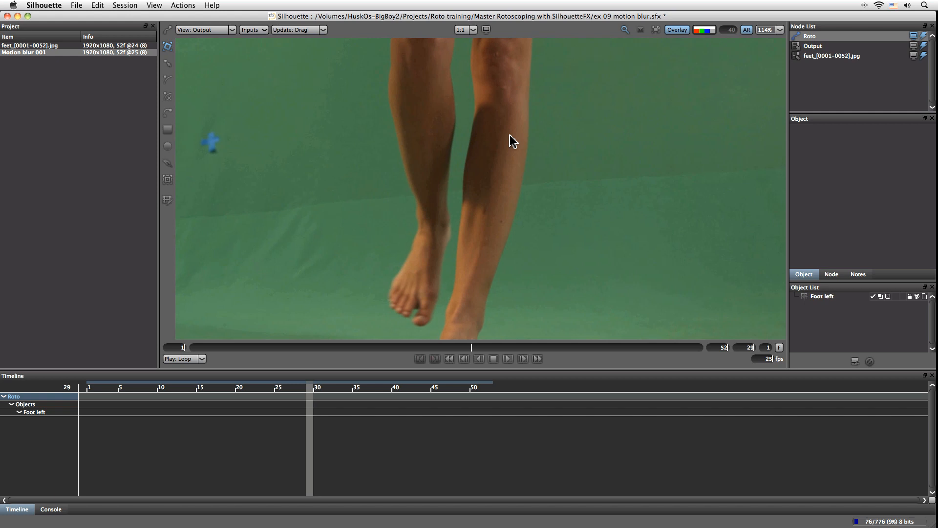
{"action": "left_click_drag", "start_coordinate": [489, 250], "coordinate": [493, 239]}
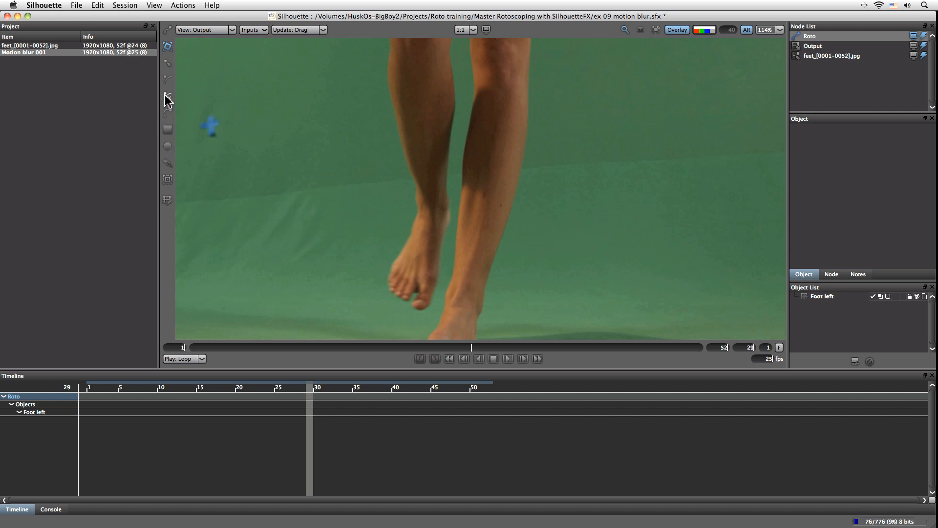
{"action": "mouse_move", "coordinate": [471, 347]}
{"action": "left_mouse_down"}
{"action": "mouse_move", "coordinate": [534, 352]}
{"action": "mouse_move", "coordinate": [473, 353]}
{"action": "left_mouse_up"}
{"action": "left_click", "coordinate": [167, 97]}
{"action": "left_click", "coordinate": [400, 139]}
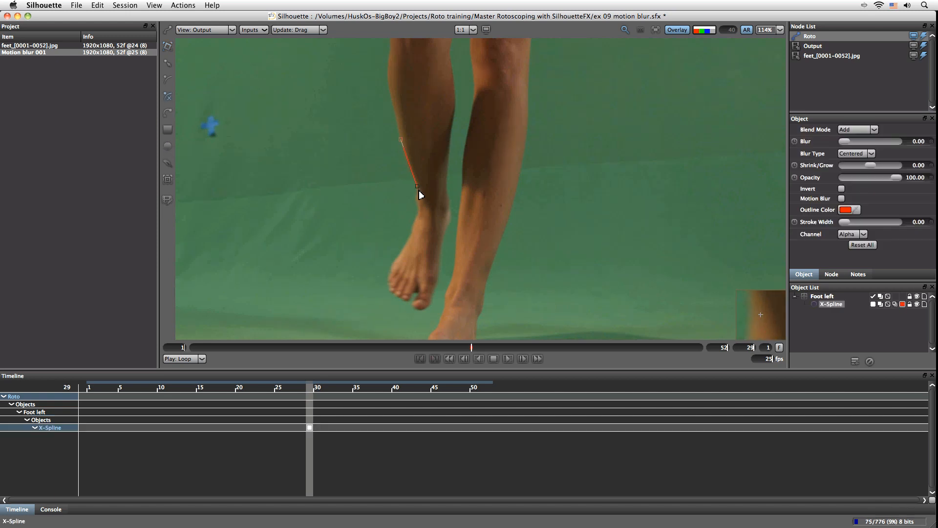
{"action": "left_click", "coordinate": [416, 199]}
{"action": "left_click", "coordinate": [419, 214]}
{"action": "left_click", "coordinate": [431, 226]}
{"action": "left_click", "coordinate": [448, 212]}
{"action": "left_click", "coordinate": [448, 194]}
{"action": "left_click", "coordinate": [447, 166]}
{"action": "left_click", "coordinate": [450, 137]}
{"action": "left_click", "coordinate": [453, 121]}
{"action": "left_click", "coordinate": [415, 119]}
{"action": "left_click", "coordinate": [401, 139]}
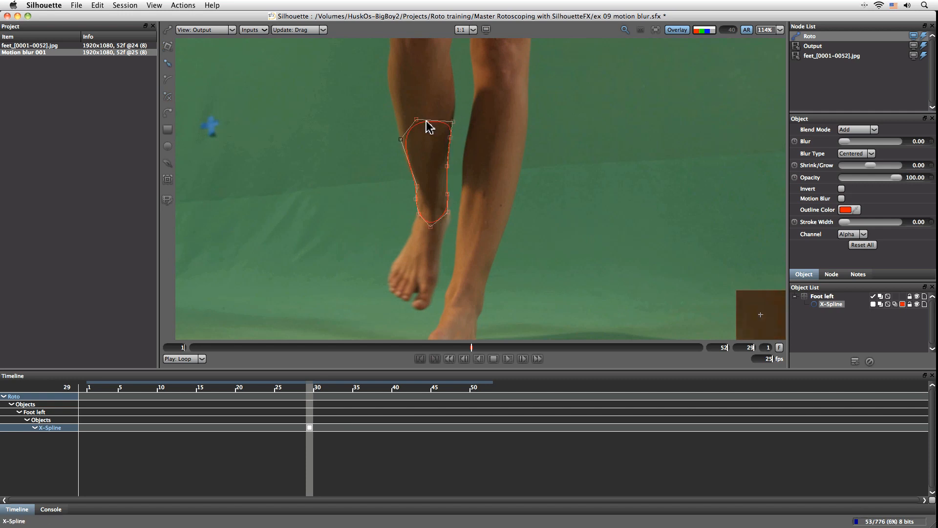
{"action": "left_click", "coordinate": [395, 143]}
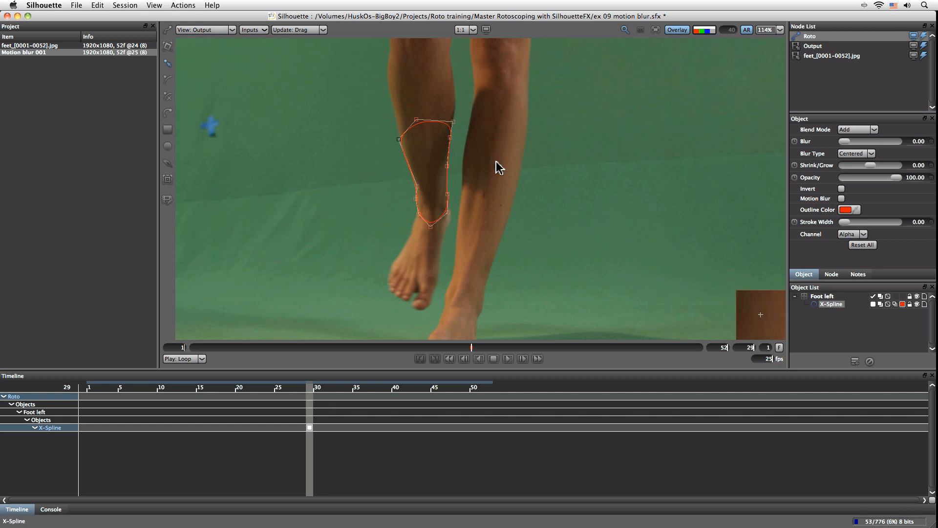
Rename the new spline as "shin" and refine its control points along the edge just above the ankle.
{"action": "left_click", "coordinate": [836, 306]}
{"action": "double_click", "coordinate": [834, 305]}
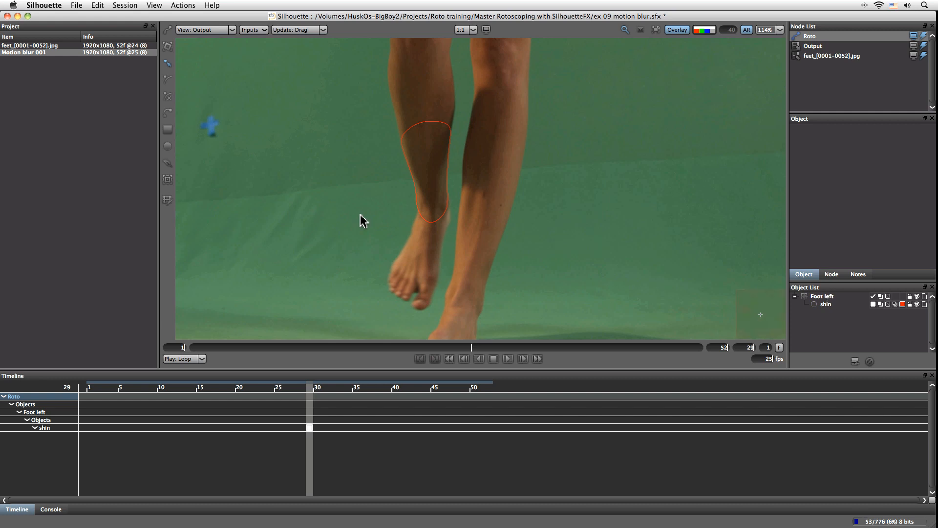
{"action": "key", "text": "i"}
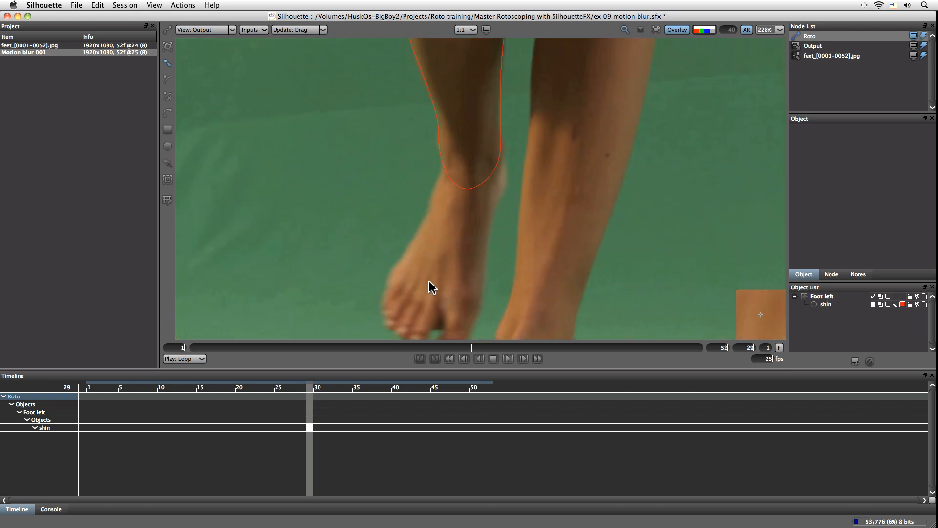
{"action": "left_click_drag", "start_coordinate": [483, 258], "coordinate": [394, 298]}
{"action": "left_click", "coordinate": [361, 171]}
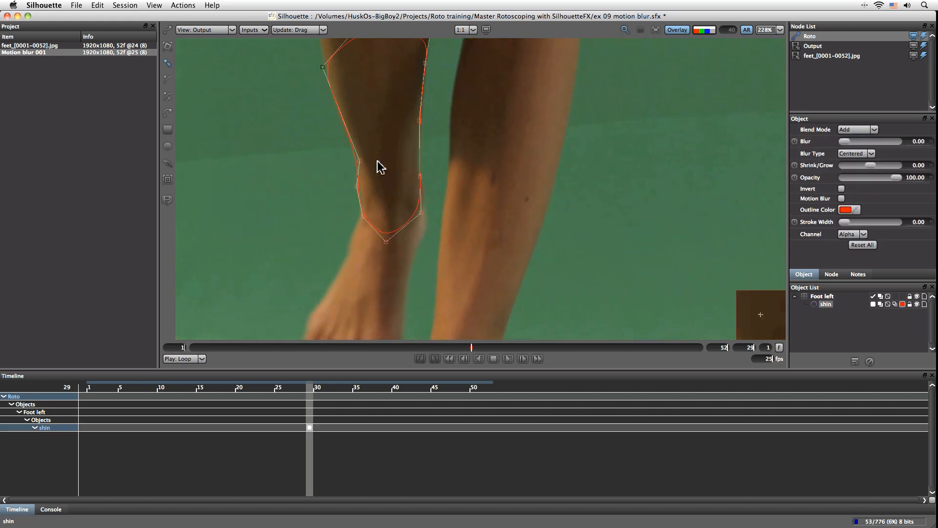
{"action": "left_click_drag", "start_coordinate": [359, 163], "coordinate": [357, 161]}
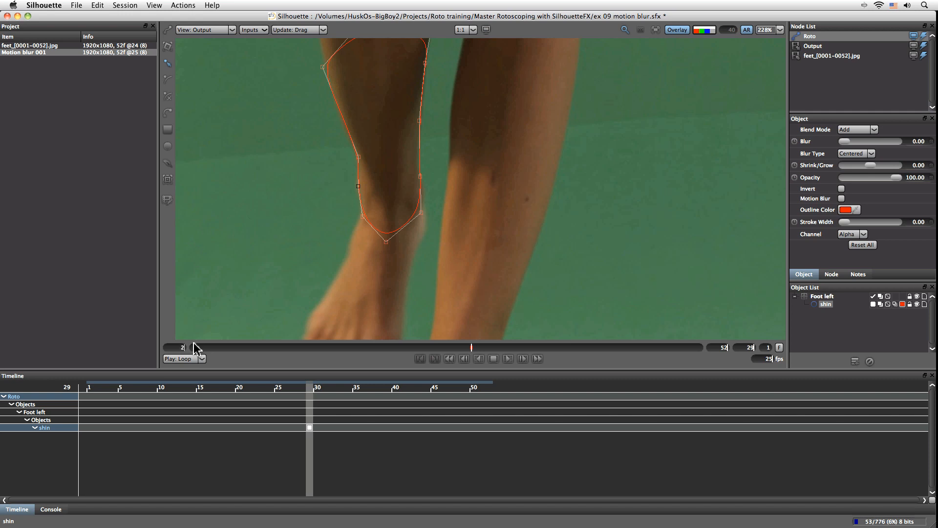
Set the start of the playback range to frame 29.
{"action": "type", "text": "9"}
{"action": "key", "text": "Return"}
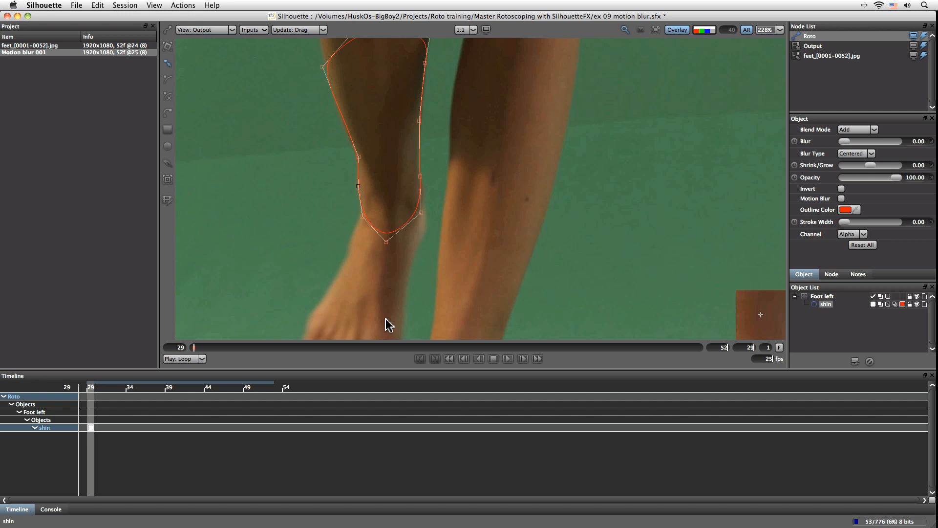
Move and transform the shin shape at frame 35 so that it matches the lower leg.
{"action": "left_click_drag", "start_coordinate": [386, 318], "coordinate": [367, 341]}
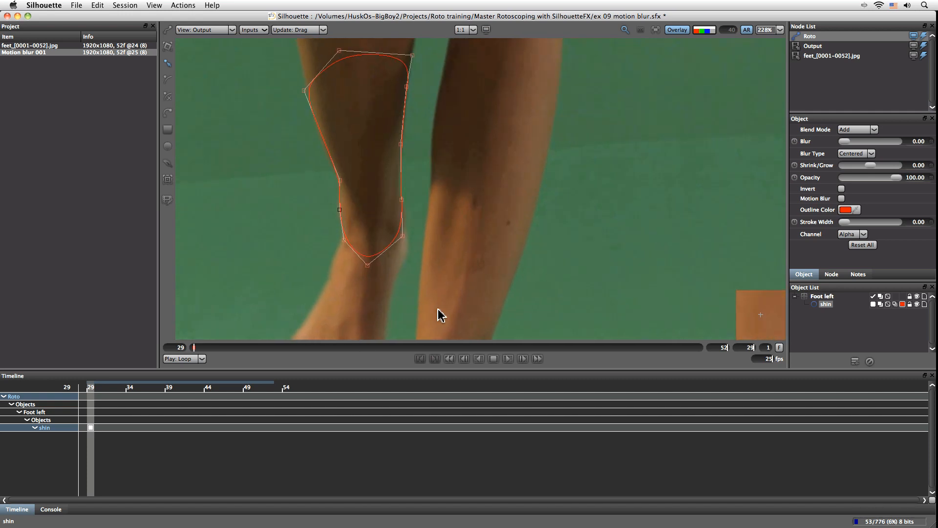
{"action": "key", "text": "o"}
{"action": "left_click_drag", "start_coordinate": [431, 310], "coordinate": [476, 246]}
{"action": "left_click_drag", "start_coordinate": [216, 350], "coordinate": [321, 347]}
{"action": "key", "text": "q"}
{"action": "left_click_drag", "start_coordinate": [447, 219], "coordinate": [452, 319]}
{"action": "mouse_move", "coordinate": [317, 348]}
{"action": "left_mouse_down"}
{"action": "mouse_move", "coordinate": [173, 349]}
{"action": "mouse_move", "coordinate": [325, 360]}
{"action": "left_mouse_up"}
{"action": "left_click_drag", "start_coordinate": [449, 303], "coordinate": [436, 308]}
{"action": "left_click_drag", "start_coordinate": [458, 212], "coordinate": [463, 212]}
{"action": "left_click_drag", "start_coordinate": [408, 211], "coordinate": [404, 188]}
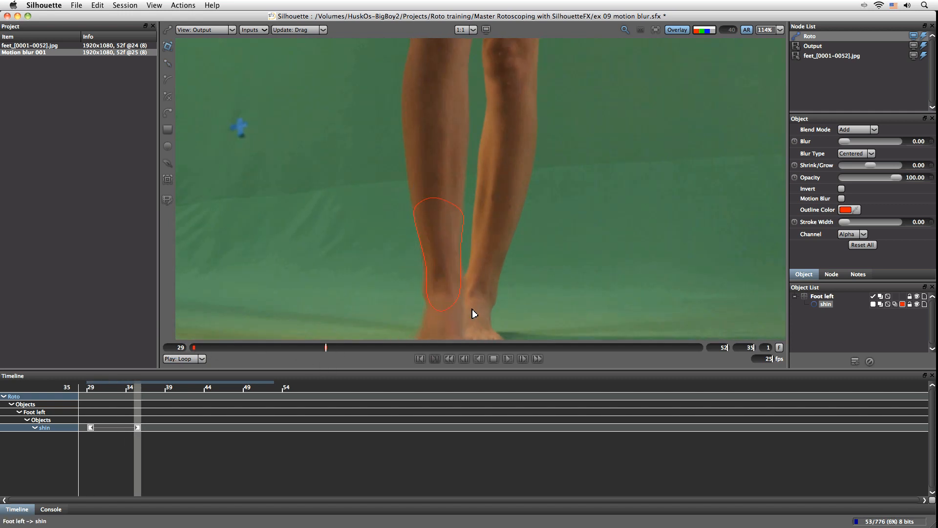
{"action": "left_click_drag", "start_coordinate": [406, 312], "coordinate": [465, 198]}
Reposition the shin shape on the leg at frames 32 and 33, keying both frames.
{"action": "left_click_drag", "start_coordinate": [326, 348], "coordinate": [264, 349]}
{"action": "left_click_drag", "start_coordinate": [449, 162], "coordinate": [442, 158]}
{"action": "left_click_drag", "start_coordinate": [442, 141], "coordinate": [410, 154]}
{"action": "left_click_drag", "start_coordinate": [253, 350], "coordinate": [282, 360]}
{"action": "left_click_drag", "start_coordinate": [428, 281], "coordinate": [426, 283]}
Fit the shin shape to the leg at frames 39, 43 and 52, then return to frame 29.
{"action": "left_click_drag", "start_coordinate": [304, 350], "coordinate": [421, 354]}
{"action": "left_click_drag", "start_coordinate": [474, 320], "coordinate": [484, 310]}
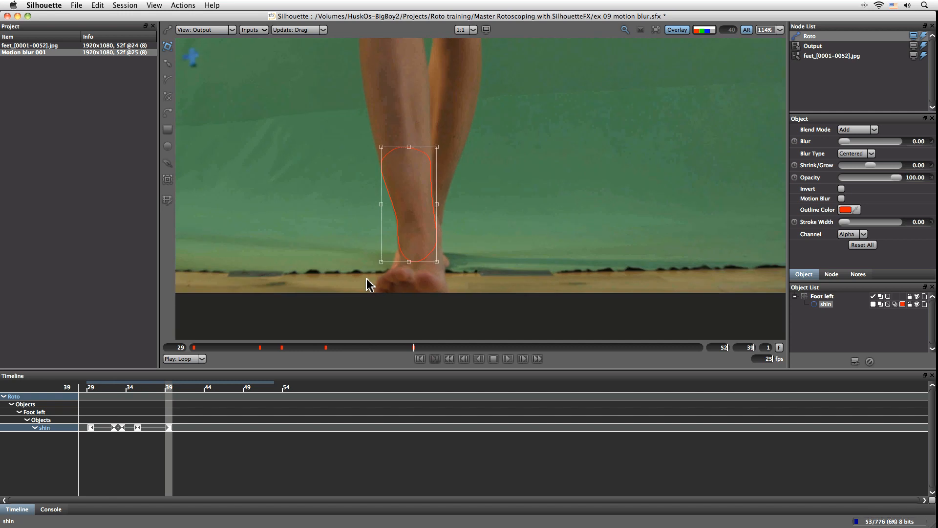
{"action": "left_click", "coordinate": [367, 284]}
{"action": "left_click_drag", "start_coordinate": [414, 350], "coordinate": [495, 349]}
{"action": "left_click_drag", "start_coordinate": [436, 246], "coordinate": [445, 253]}
{"action": "left_click_drag", "start_coordinate": [492, 348], "coordinate": [126, 352]}
{"action": "left_click", "coordinate": [419, 184]}
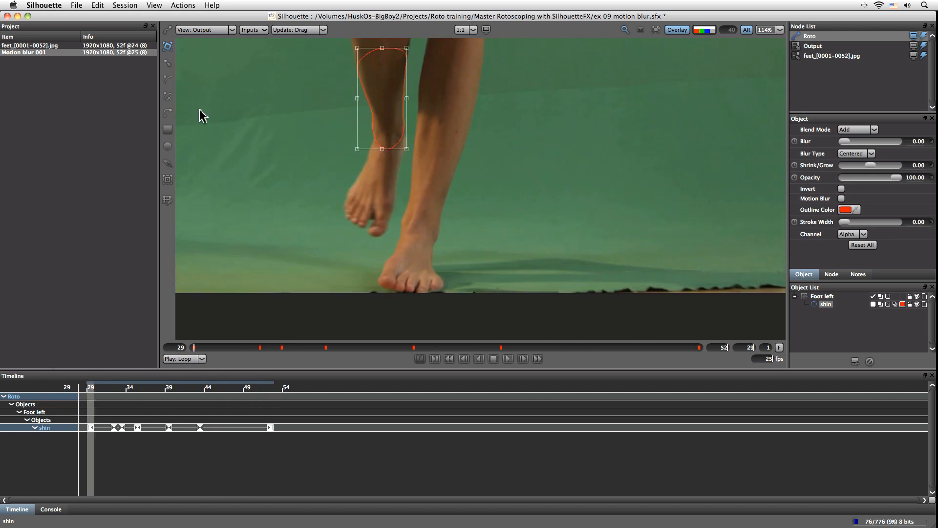
Change the shin shape's outline color to pink and lock the shape.
{"action": "left_click", "coordinate": [167, 96]}
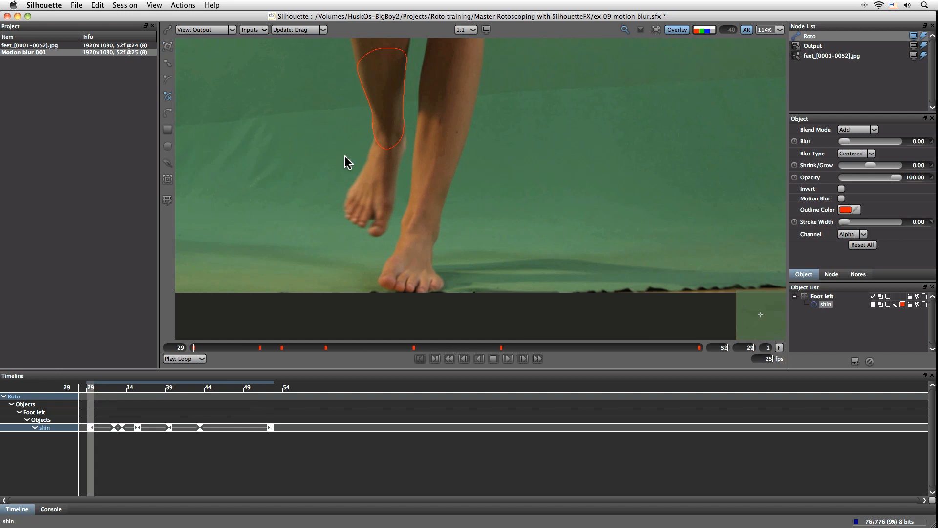
{"action": "left_click", "coordinate": [902, 304]}
{"action": "left_click", "coordinate": [270, 317]}
{"action": "left_click_drag", "start_coordinate": [301, 309], "coordinate": [301, 292]}
{"action": "left_click", "coordinate": [283, 365]}
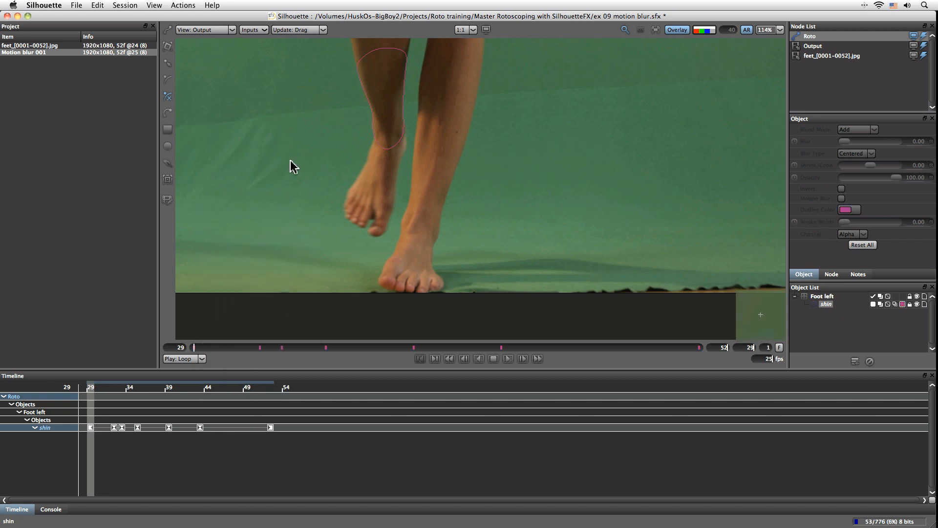
Draw a closed X-Spline around the raised foot at frame 29, from above the ankle to the base of the toes, and refine its upper points.
{"action": "left_click", "coordinate": [378, 130]}
{"action": "left_click", "coordinate": [368, 160]}
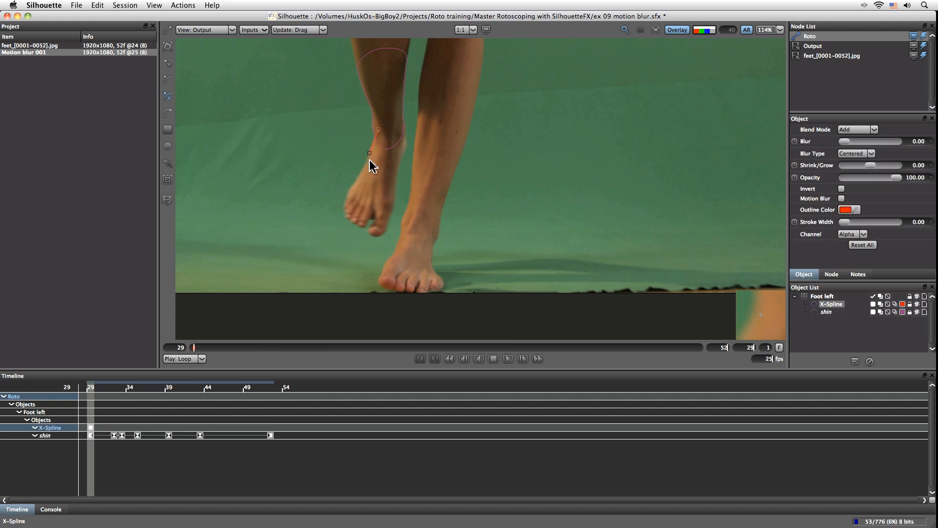
{"action": "left_click", "coordinate": [348, 189]}
{"action": "left_click", "coordinate": [348, 200]}
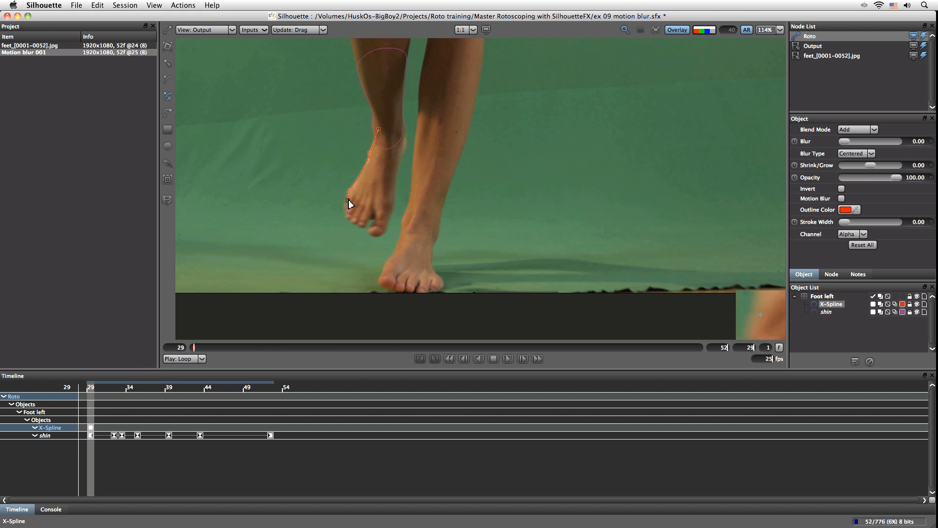
{"action": "left_click", "coordinate": [377, 209]}
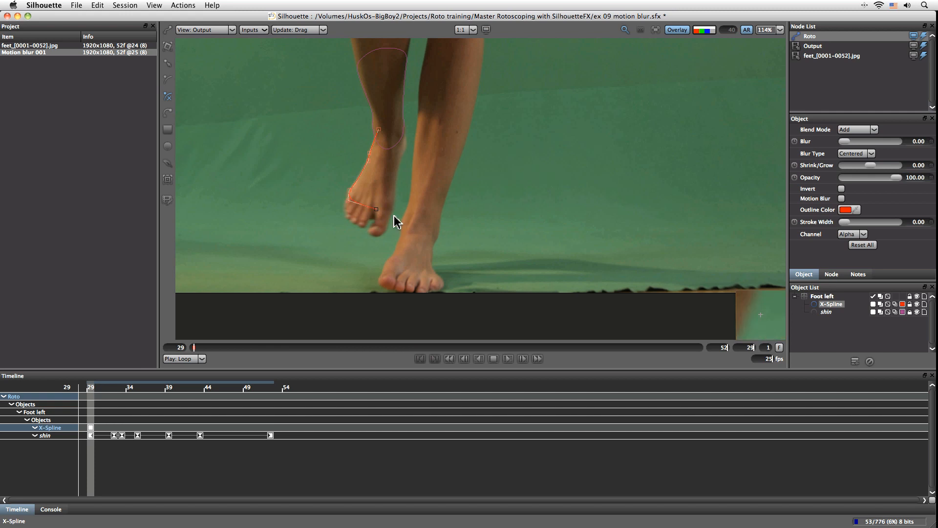
{"action": "left_click", "coordinate": [393, 201]}
{"action": "left_click", "coordinate": [396, 174]}
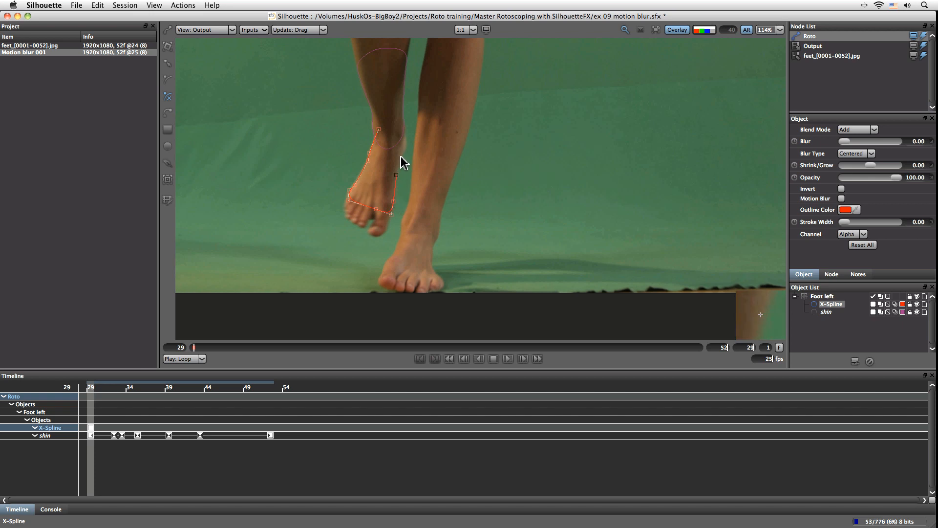
{"action": "left_click", "coordinate": [400, 158]}
{"action": "left_click", "coordinate": [406, 131]}
{"action": "left_click", "coordinate": [402, 114]}
{"action": "left_click", "coordinate": [379, 129]}
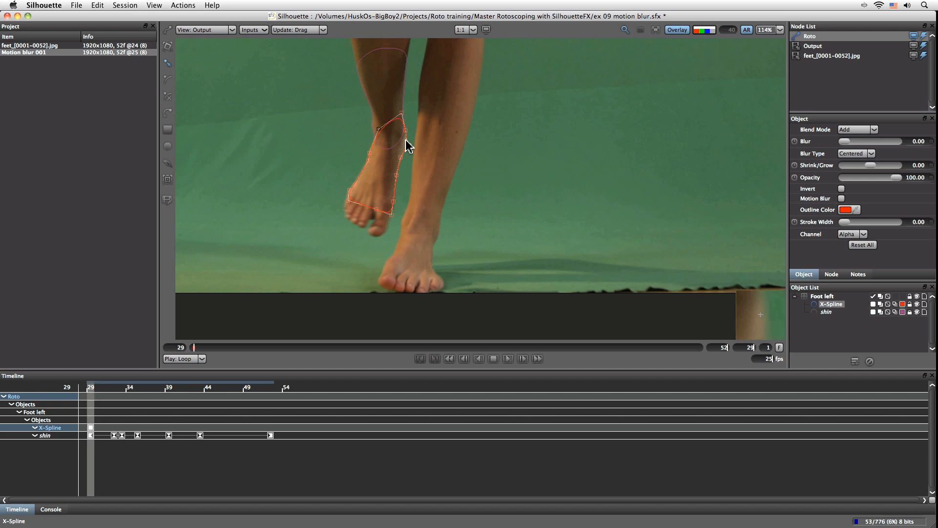
{"action": "left_click_drag", "start_coordinate": [376, 129], "coordinate": [396, 120]}
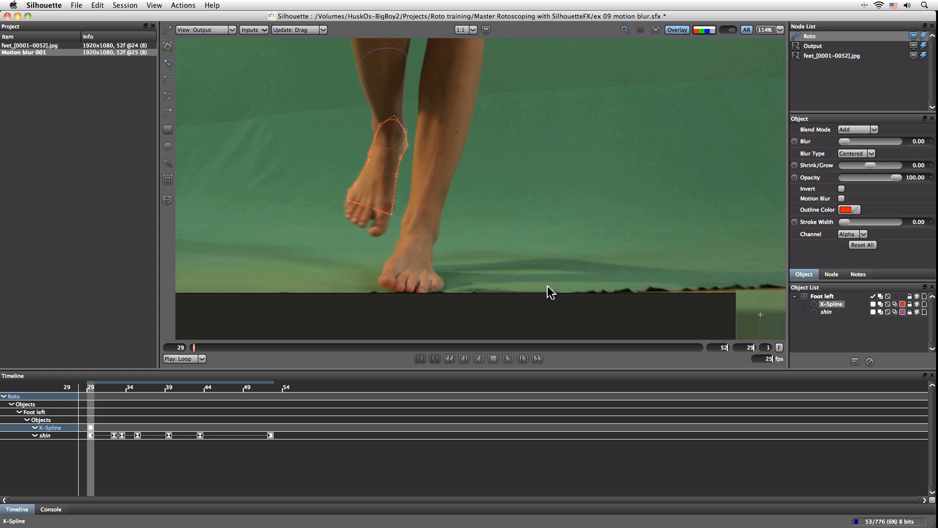
Rename the new foot spline as "foot".
{"action": "left_click", "coordinate": [381, 157]}
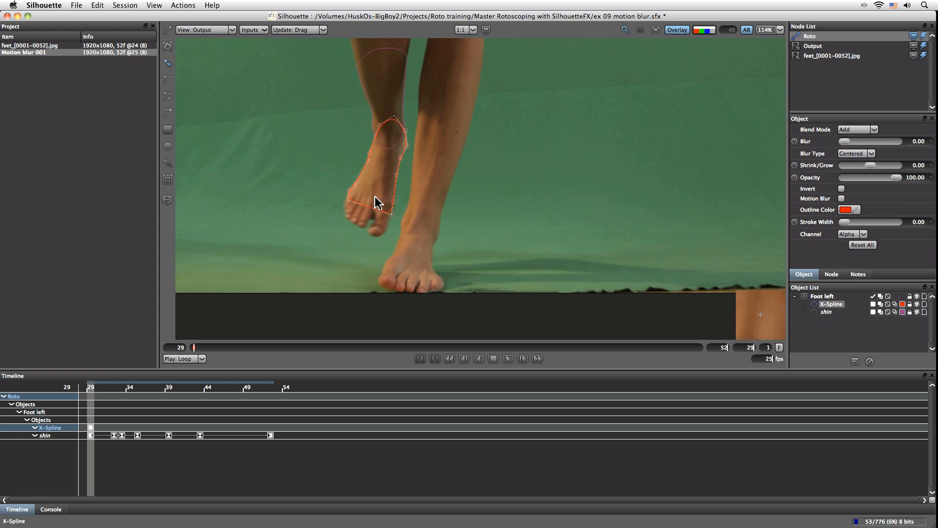
{"action": "double_click", "coordinate": [832, 304]}
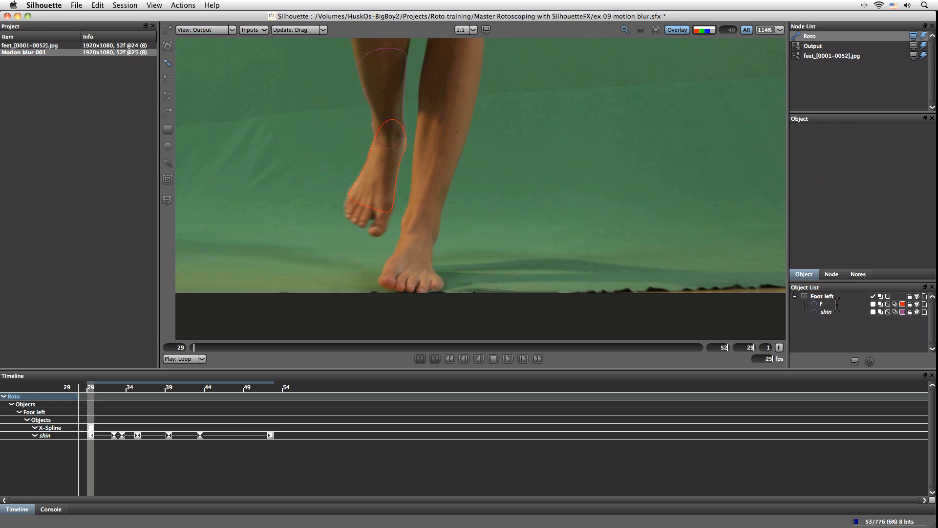
{"action": "key", "text": "Return"}
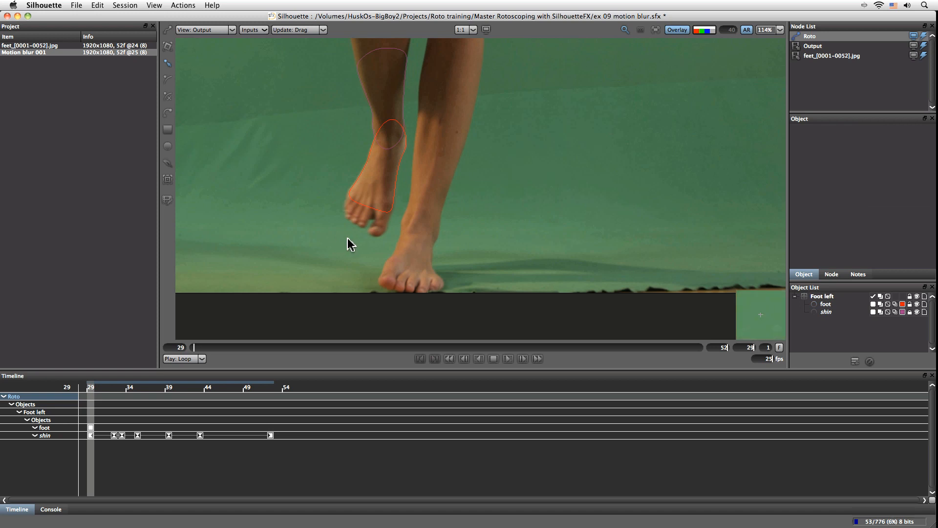
Select the foot shape at frame 29 and examine the foot's blurred edges with and without the shape overlay.
{"action": "left_click", "coordinate": [390, 211]}
{"action": "key", "text": "i"}
{"action": "left_click_drag", "start_coordinate": [396, 209], "coordinate": [388, 297]}
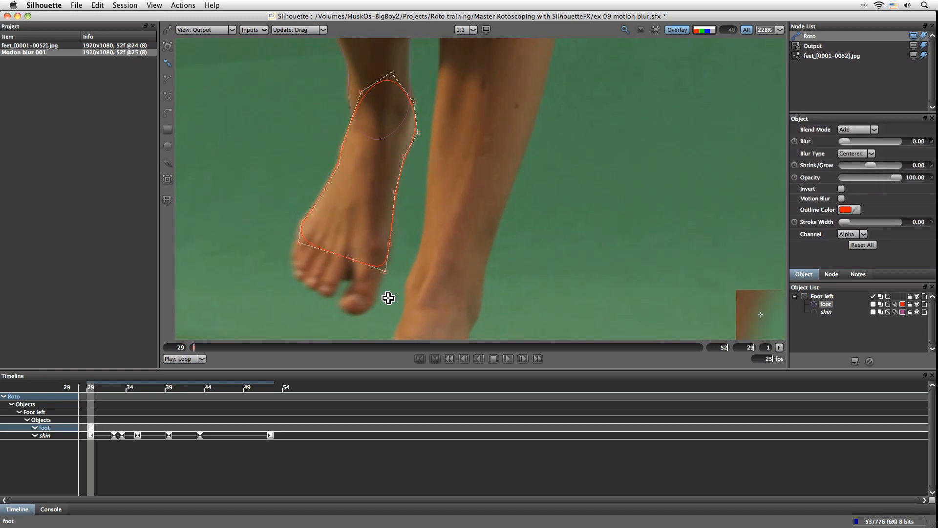
{"action": "left_click", "coordinate": [681, 31]}
{"action": "left_click", "coordinate": [681, 30]}
{"action": "left_click", "coordinate": [681, 30]}
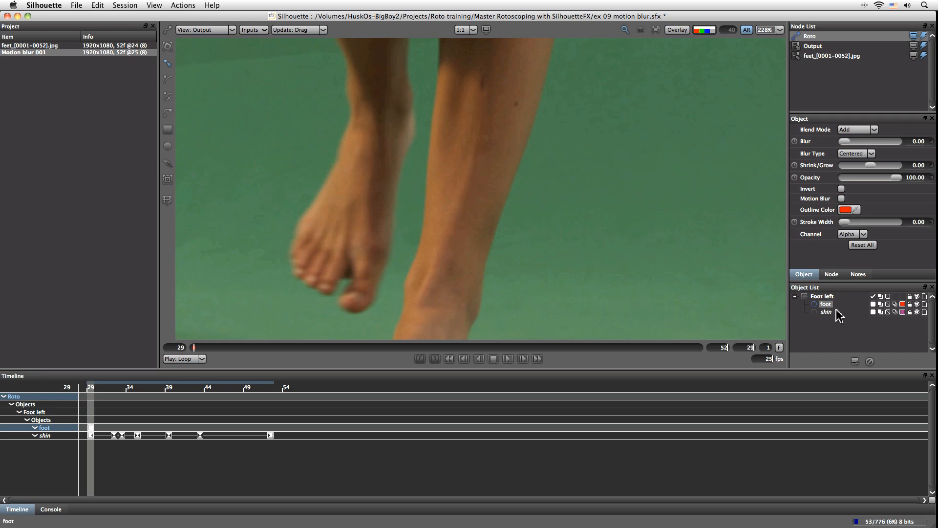
{"action": "left_click", "coordinate": [678, 31]}
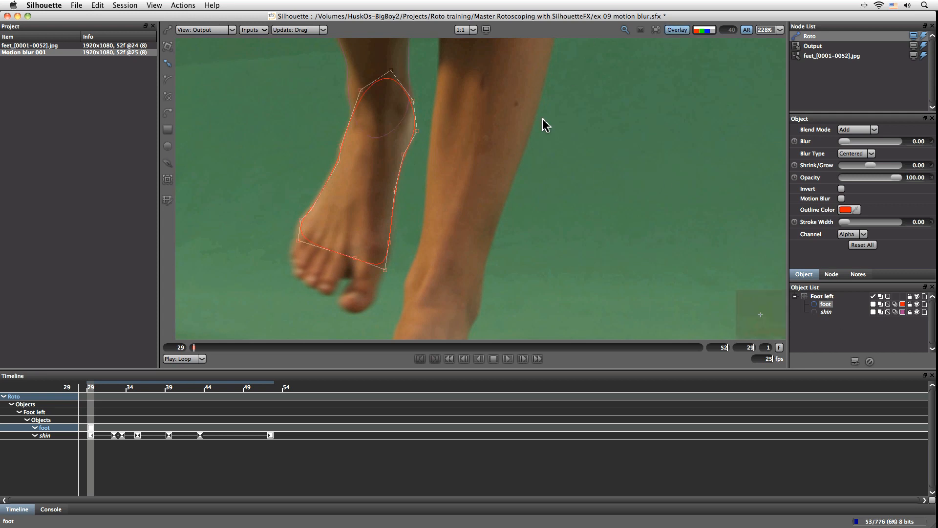
{"action": "left_click", "coordinate": [677, 30]}
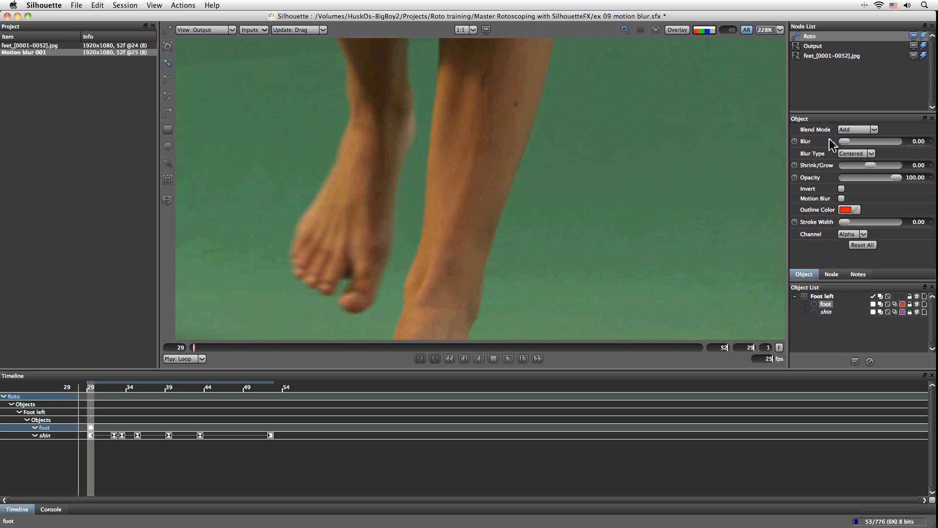
Set the foot shape's Blur Type to Inner, then show the shape overlay again.
{"action": "left_click", "coordinate": [844, 153]}
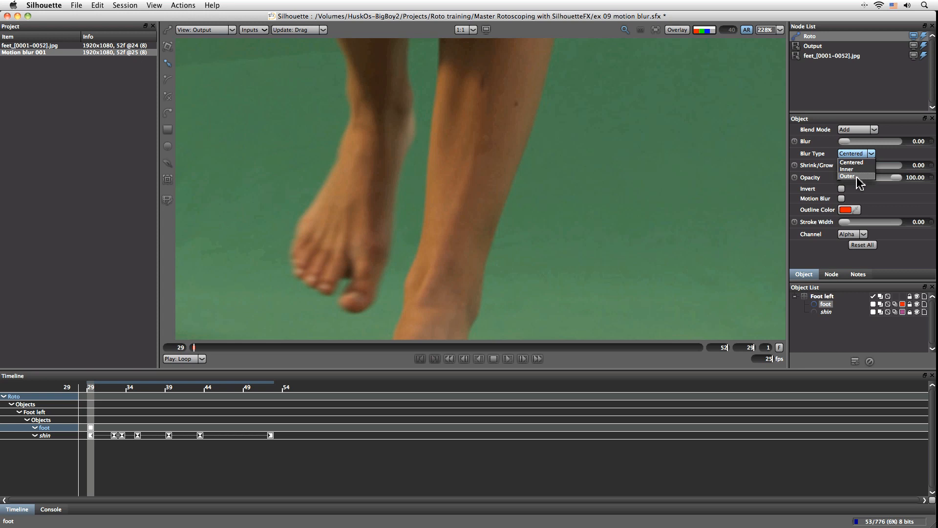
{"action": "left_click", "coordinate": [859, 176]}
{"action": "left_click", "coordinate": [848, 154]}
{"action": "left_click", "coordinate": [854, 166]}
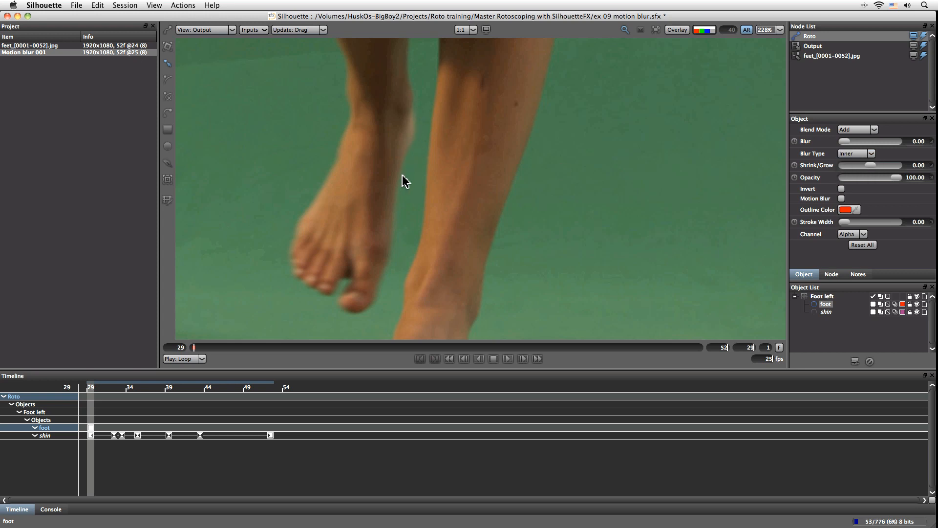
{"action": "left_click", "coordinate": [855, 154]}
{"action": "left_click", "coordinate": [856, 170]}
{"action": "left_click", "coordinate": [853, 153]}
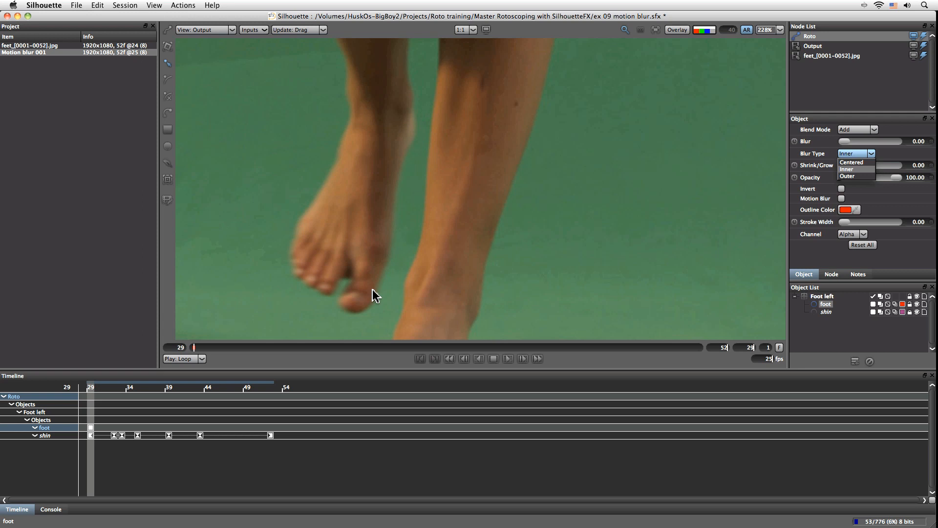
{"action": "left_click", "coordinate": [749, 163]}
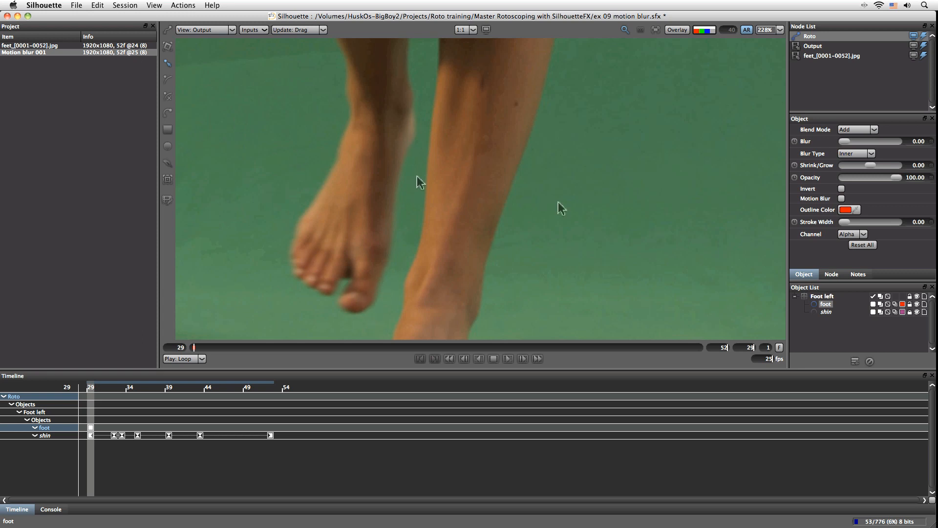
{"action": "left_click", "coordinate": [678, 30]}
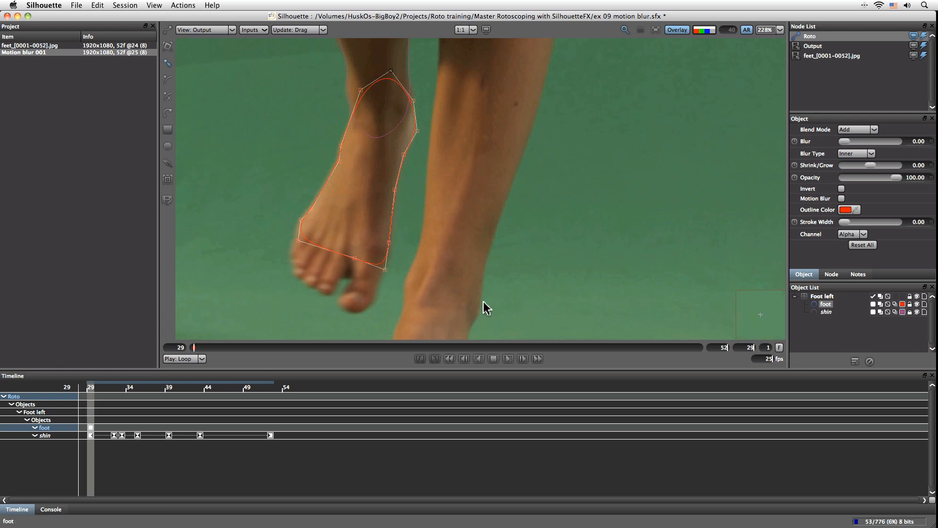
Move and scale the foot shape to fit the lowered foot at frame 37.
{"action": "left_click_drag", "start_coordinate": [194, 347], "coordinate": [361, 350]}
{"action": "key", "text": "o"}
{"action": "key", "text": "t"}
{"action": "left_click_drag", "start_coordinate": [382, 130], "coordinate": [384, 206]}
{"action": "left_click_drag", "start_coordinate": [385, 319], "coordinate": [356, 253]}
{"action": "left_click_drag", "start_coordinate": [409, 225], "coordinate": [408, 218]}
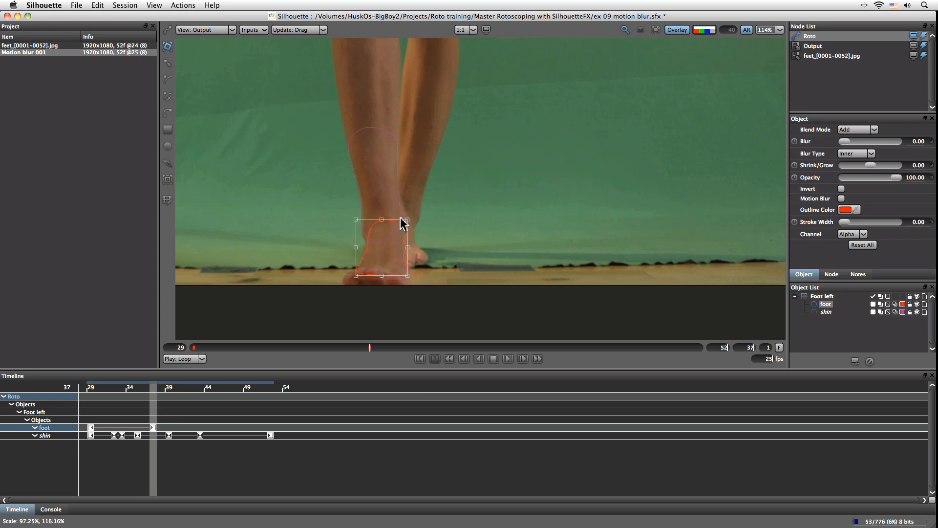
Reposition the foot shape to fit the moving foot at frames 33 and 31.
{"action": "left_click_drag", "start_coordinate": [369, 347], "coordinate": [284, 347]}
{"action": "left_click_drag", "start_coordinate": [368, 174], "coordinate": [365, 174]}
{"action": "left_click_drag", "start_coordinate": [282, 348], "coordinate": [238, 354]}
{"action": "left_click", "coordinate": [360, 138]}
{"action": "left_click", "coordinate": [373, 148]}
{"action": "left_click_drag", "start_coordinate": [370, 146], "coordinate": [359, 150]}
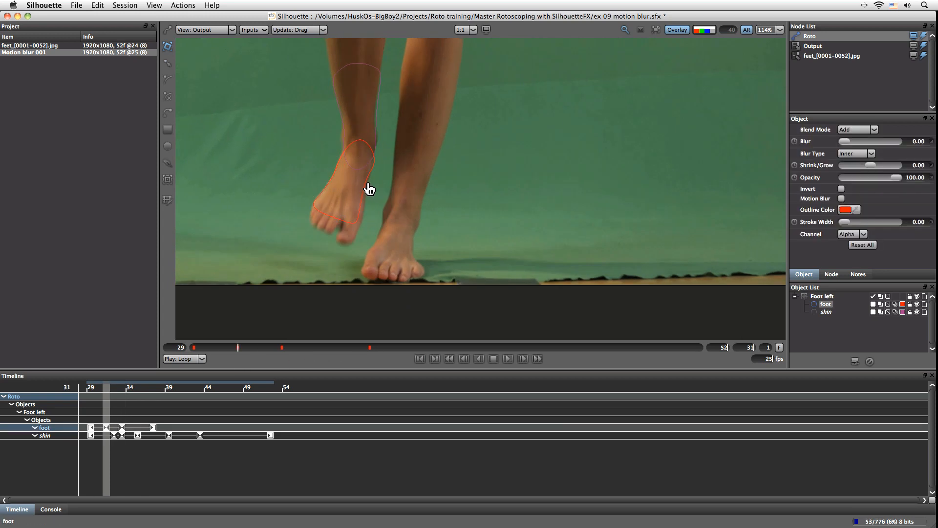
Move and scale the foot shape to fit the foot at frame 36.
{"action": "left_click_drag", "start_coordinate": [237, 348], "coordinate": [347, 347]}
{"action": "left_click_drag", "start_coordinate": [345, 268], "coordinate": [351, 270]}
{"action": "left_click_drag", "start_coordinate": [346, 206], "coordinate": [344, 200]}
Extend the foot shape up the ankle at frame 37 and reshape the points along its outer side.
{"action": "left_click_drag", "start_coordinate": [344, 345], "coordinate": [372, 348]}
{"action": "left_click_drag", "start_coordinate": [381, 218], "coordinate": [381, 188]}
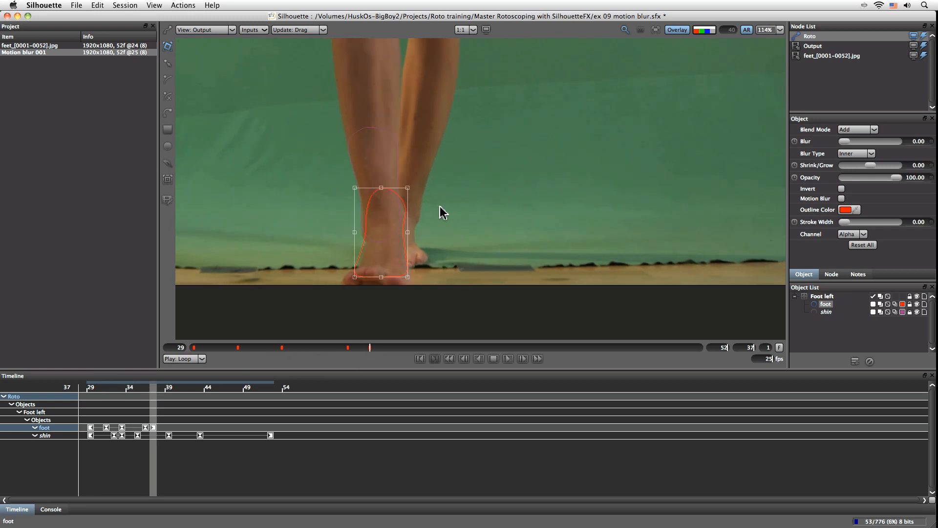
{"action": "key", "text": "r"}
{"action": "left_click_drag", "start_coordinate": [354, 277], "coordinate": [358, 278]}
{"action": "left_click_drag", "start_coordinate": [369, 228], "coordinate": [358, 229]}
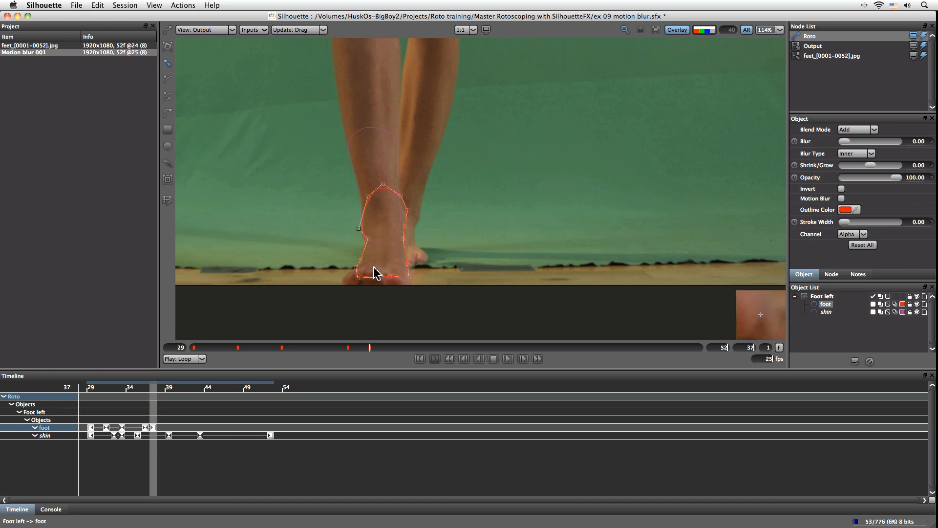
Display the matte fill at 20 opacity and widen the foot shape at the ankle on frame 36.
{"action": "left_click", "coordinate": [678, 29]}
{"action": "mouse_move", "coordinate": [728, 31]}
{"action": "left_mouse_down"}
{"action": "mouse_move", "coordinate": [719, 30]}
{"action": "mouse_move", "coordinate": [731, 34]}
{"action": "left_mouse_up"}
{"action": "key", "text": "super+s"}
{"action": "mouse_move", "coordinate": [347, 348]}
{"action": "left_mouse_down"}
{"action": "mouse_move", "coordinate": [335, 351]}
{"action": "mouse_move", "coordinate": [345, 349]}
{"action": "left_mouse_up"}
{"action": "left_click", "coordinate": [677, 30]}
{"action": "left_click_drag", "start_coordinate": [361, 226], "coordinate": [353, 227]}
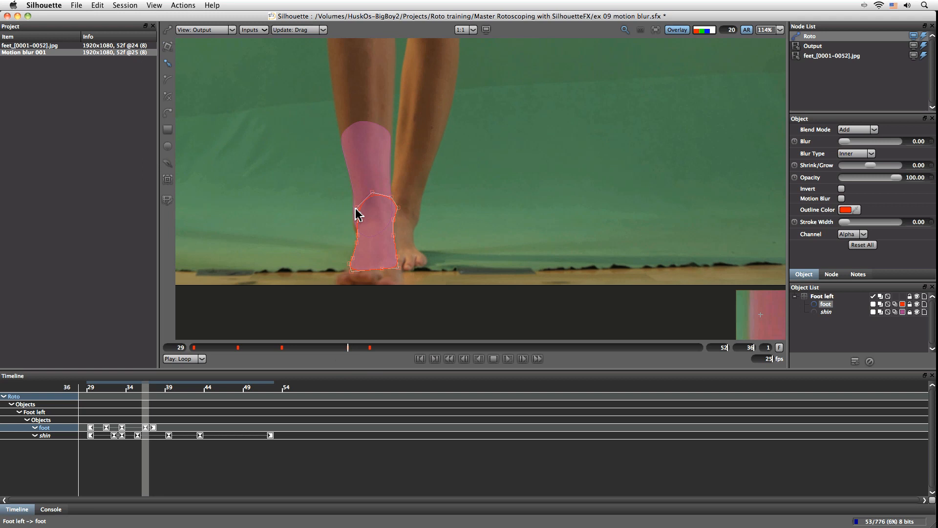
Fit the foot shape to the foot at frames 42 and 39, hiding the matte fill while adjusting.
{"action": "left_click_drag", "start_coordinate": [379, 350], "coordinate": [474, 348]}
{"action": "key", "text": "t"}
{"action": "left_click_drag", "start_coordinate": [415, 262], "coordinate": [438, 276]}
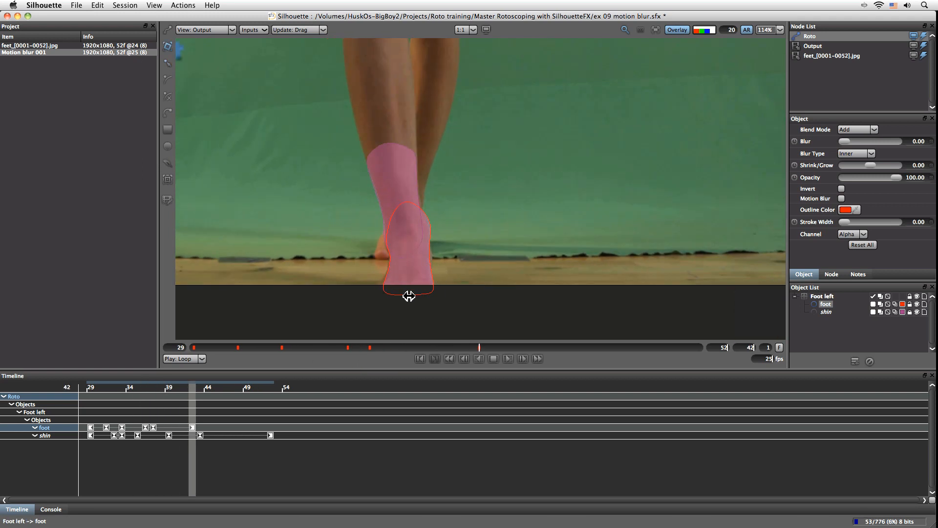
{"action": "left_click", "coordinate": [705, 31]}
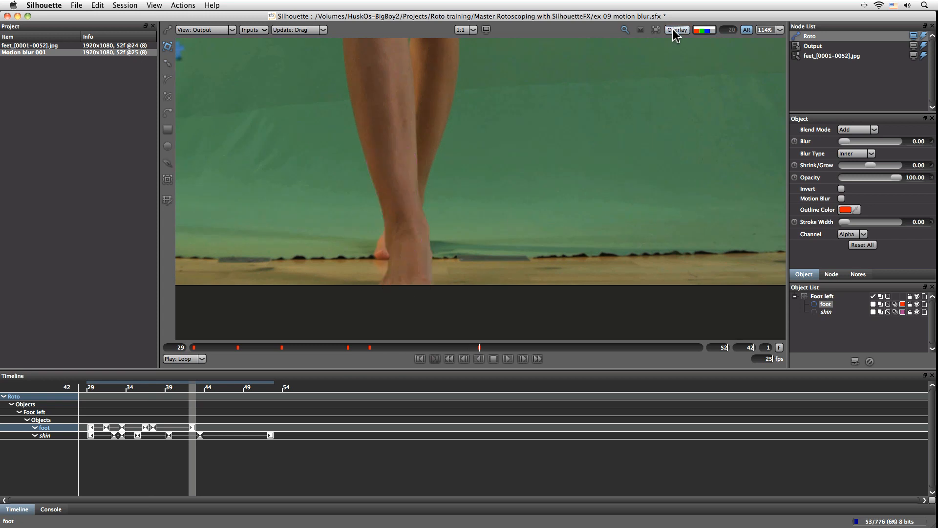
{"action": "left_click_drag", "start_coordinate": [350, 348], "coordinate": [414, 348]}
{"action": "left_click_drag", "start_coordinate": [455, 185], "coordinate": [423, 241]}
{"action": "left_click", "coordinate": [379, 281]}
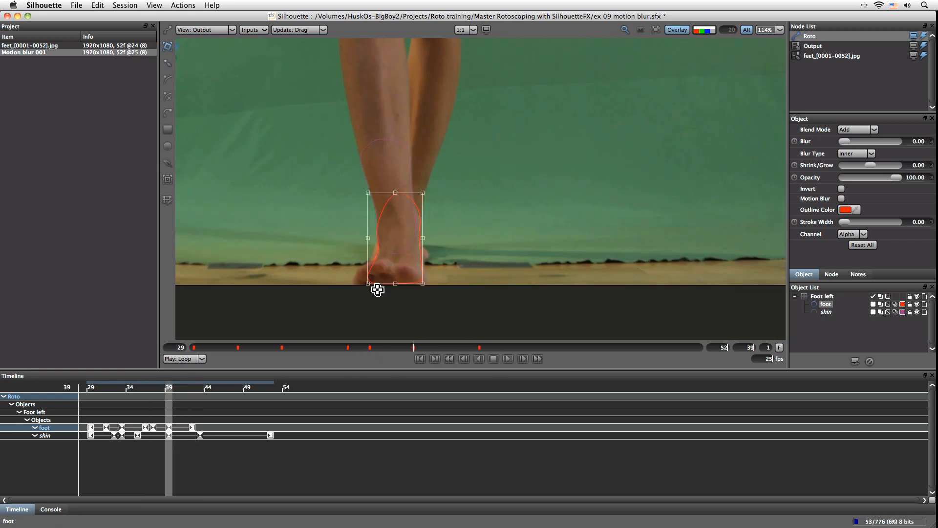
Fit the foot shape to the planted foot at frame 52 and reshape its points near the toes.
{"action": "key", "text": "r"}
{"action": "left_click_drag", "start_coordinate": [460, 349], "coordinate": [724, 336]}
{"action": "key", "text": "t"}
{"action": "left_click_drag", "start_coordinate": [431, 254], "coordinate": [441, 237]}
{"action": "key", "text": "r"}
{"action": "mouse_move", "coordinate": [398, 283]}
{"action": "left_mouse_down"}
{"action": "mouse_move", "coordinate": [385, 283]}
{"action": "mouse_move", "coordinate": [385, 273]}
{"action": "left_mouse_up"}
{"action": "left_click_drag", "start_coordinate": [400, 266], "coordinate": [394, 266]}
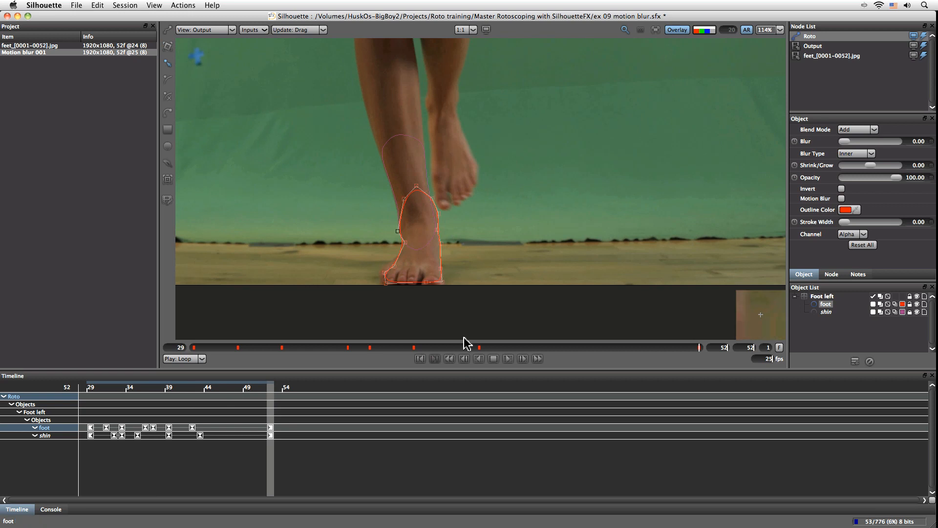
Show the matte fill and reshape the inner ankle edge of the foot shape at frame 38.
{"action": "left_click", "coordinate": [684, 30]}
{"action": "left_click", "coordinate": [712, 32]}
{"action": "left_click_drag", "start_coordinate": [479, 350], "coordinate": [398, 343]}
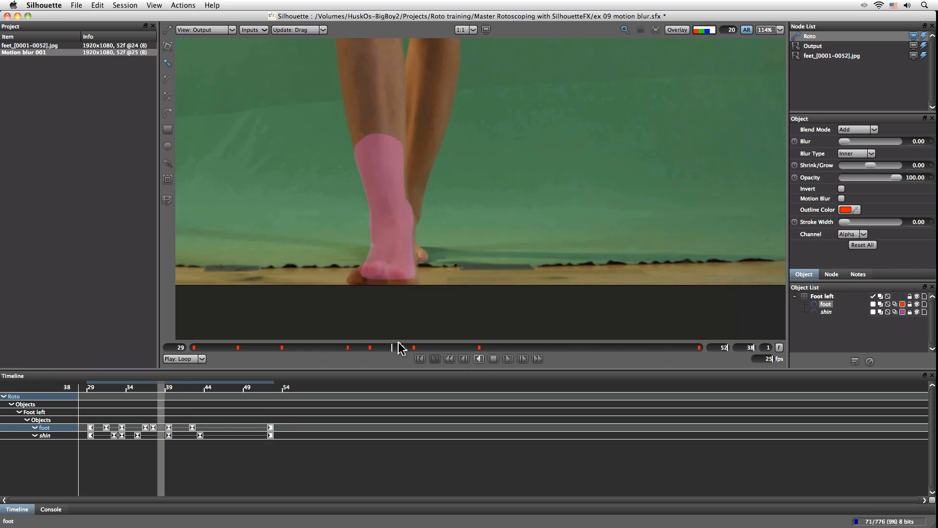
{"action": "left_click", "coordinate": [677, 30]}
{"action": "left_click_drag", "start_coordinate": [432, 219], "coordinate": [413, 240]}
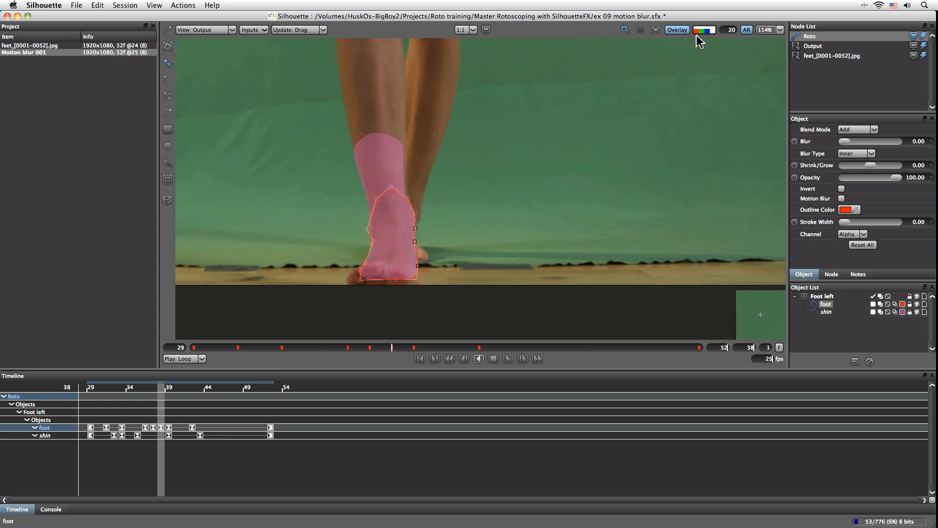
Review the foot matte without outlines back to frame 29, then save the project.
{"action": "left_click", "coordinate": [678, 30]}
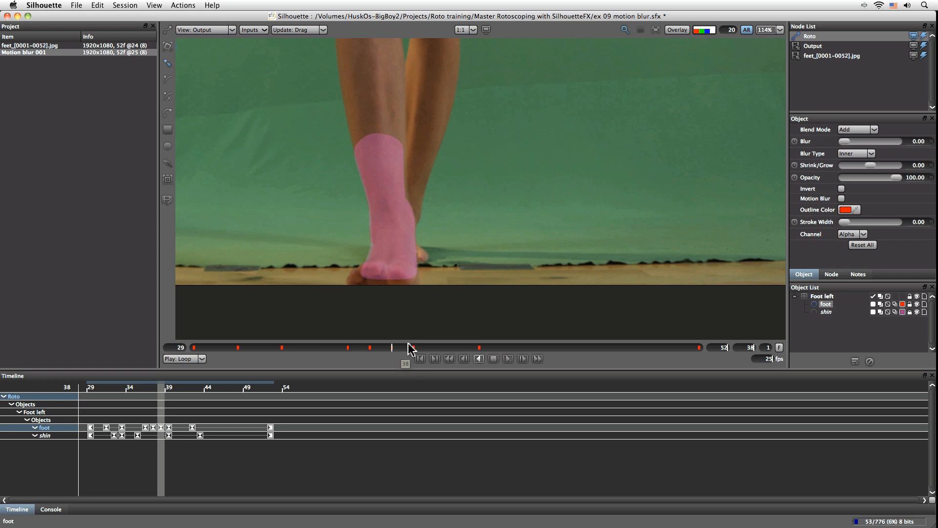
{"action": "left_click_drag", "start_coordinate": [394, 349], "coordinate": [175, 348]}
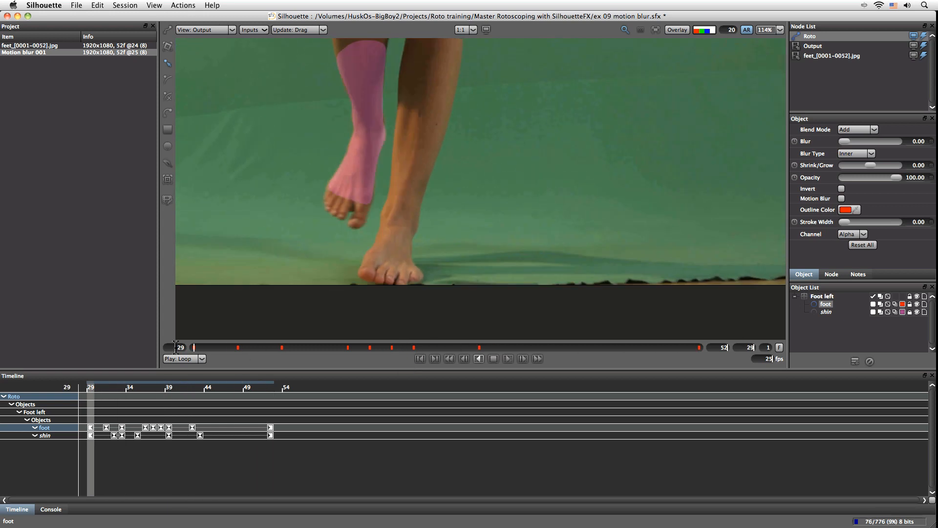
{"action": "key", "text": "super+s"}
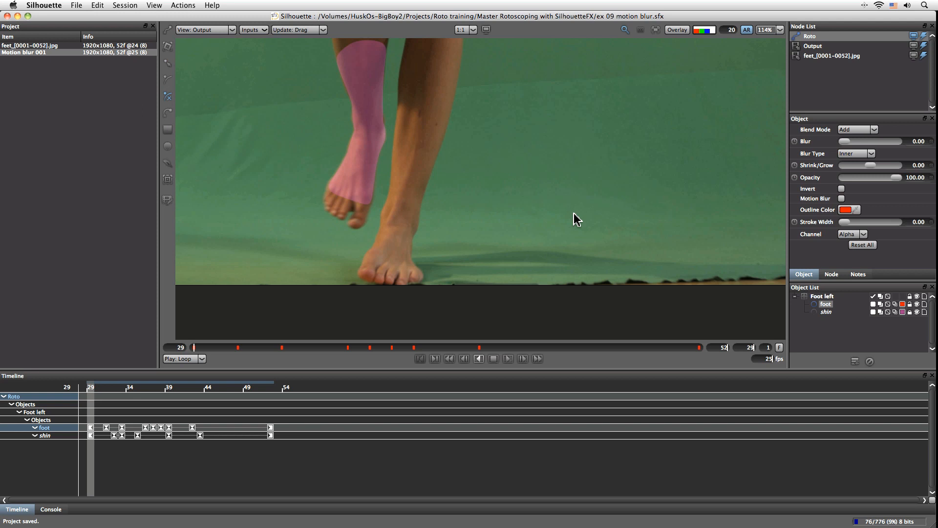
Lock the foot shape and change its outline color to yellow.
{"action": "left_click", "coordinate": [902, 304]}
{"action": "left_click", "coordinate": [250, 263]}
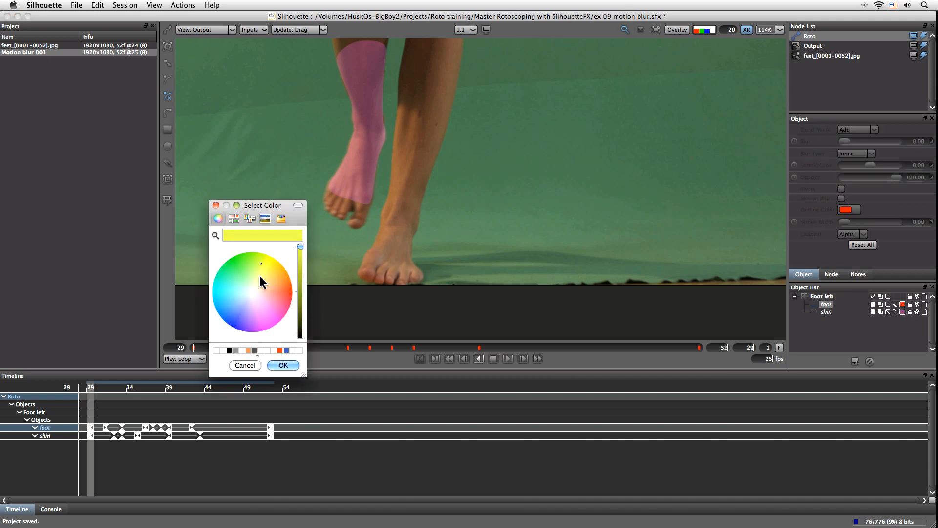
{"action": "left_click", "coordinate": [283, 365]}
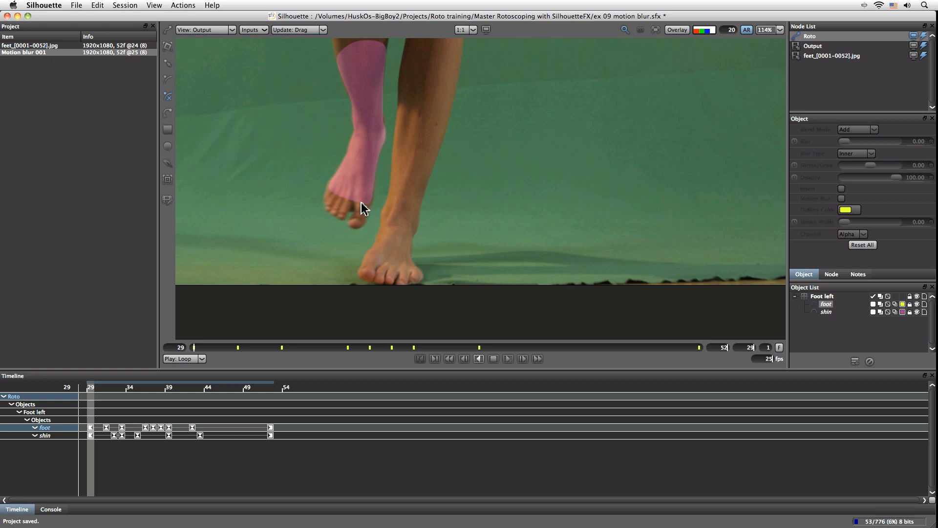
{"action": "key", "text": "o"}
{"action": "key", "text": "i"}
{"action": "key", "text": "a"}
{"action": "left_click_drag", "start_coordinate": [352, 222], "coordinate": [514, 274]}
{"action": "left_click", "coordinate": [389, 201]}
{"action": "left_click", "coordinate": [382, 222]}
{"action": "left_click", "coordinate": [378, 238]}
{"action": "left_click", "coordinate": [382, 248]}
{"action": "left_click", "coordinate": [380, 258]}
{"action": "left_click", "coordinate": [389, 260]}
{"action": "key", "text": "Escape"}
Draw a closed Bezier shape around the smaller toes and front of the foot at frame 29, named "toes".
{"action": "left_click", "coordinate": [167, 113]}
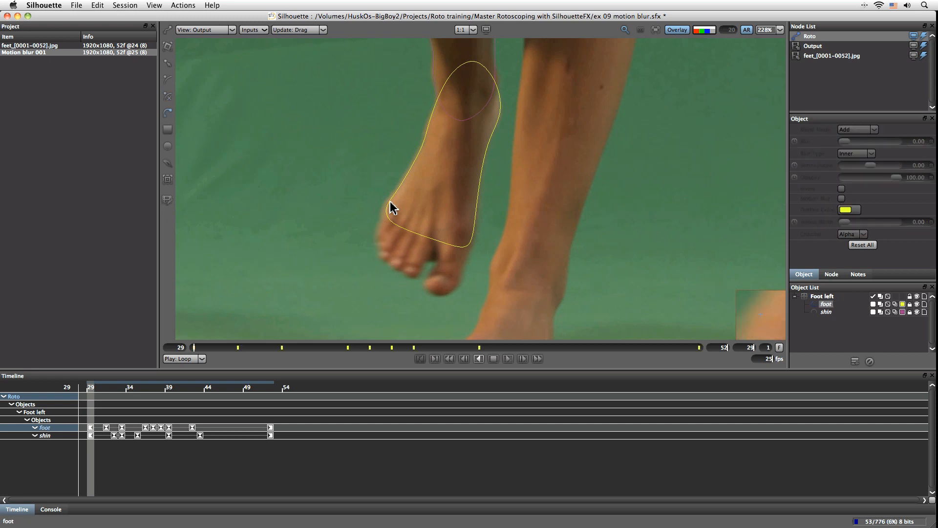
{"action": "left_click_drag", "start_coordinate": [393, 197], "coordinate": [390, 201]}
{"action": "left_click_drag", "start_coordinate": [378, 236], "coordinate": [379, 240]}
{"action": "left_click", "coordinate": [380, 255]}
{"action": "left_click", "coordinate": [390, 260]}
{"action": "left_click", "coordinate": [394, 268]}
{"action": "left_click", "coordinate": [405, 271]}
{"action": "left_click_drag", "start_coordinate": [420, 274], "coordinate": [422, 267]}
{"action": "left_click", "coordinate": [430, 259]}
{"action": "left_click", "coordinate": [444, 263]}
{"action": "left_click", "coordinate": [466, 259]}
{"action": "left_click", "coordinate": [470, 236]}
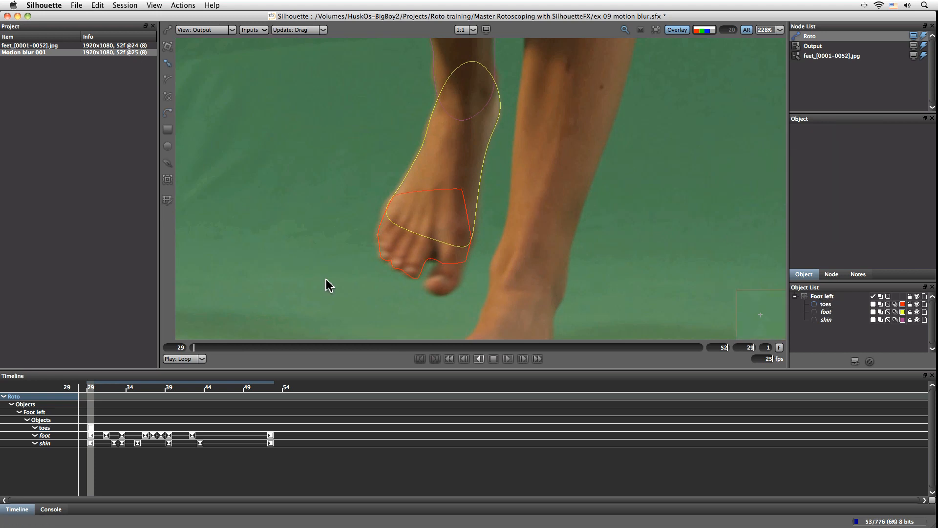
Move and scale the toes shape onto the toes at frame 34 and reshape its points to follow them.
{"action": "left_click_drag", "start_coordinate": [197, 349], "coordinate": [304, 348]}
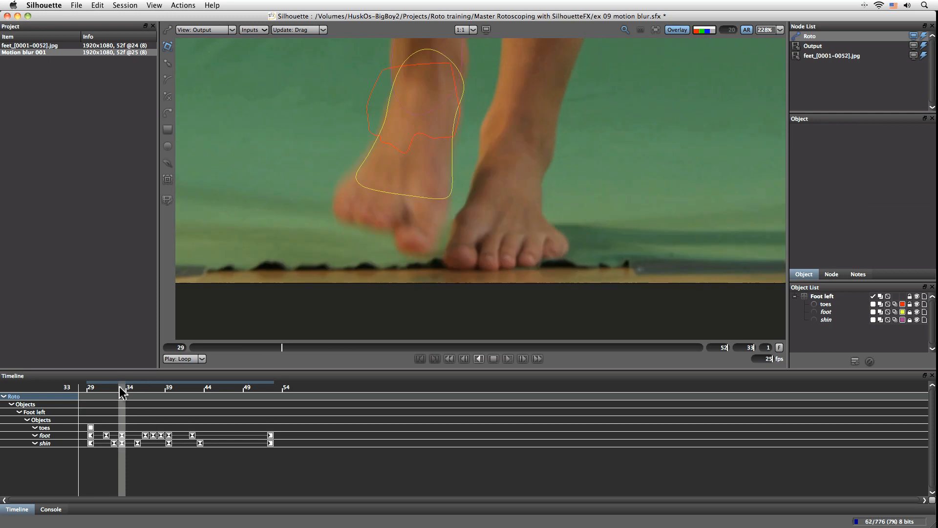
{"action": "left_click", "coordinate": [442, 130]}
{"action": "left_click_drag", "start_coordinate": [442, 130], "coordinate": [409, 254]}
{"action": "left_click_drag", "start_coordinate": [470, 167], "coordinate": [470, 178]}
{"action": "left_click_drag", "start_coordinate": [370, 254], "coordinate": [369, 251]}
{"action": "key", "text": "r"}
{"action": "left_click_drag", "start_coordinate": [334, 210], "coordinate": [375, 236]}
{"action": "left_click_drag", "start_coordinate": [347, 194], "coordinate": [370, 222]}
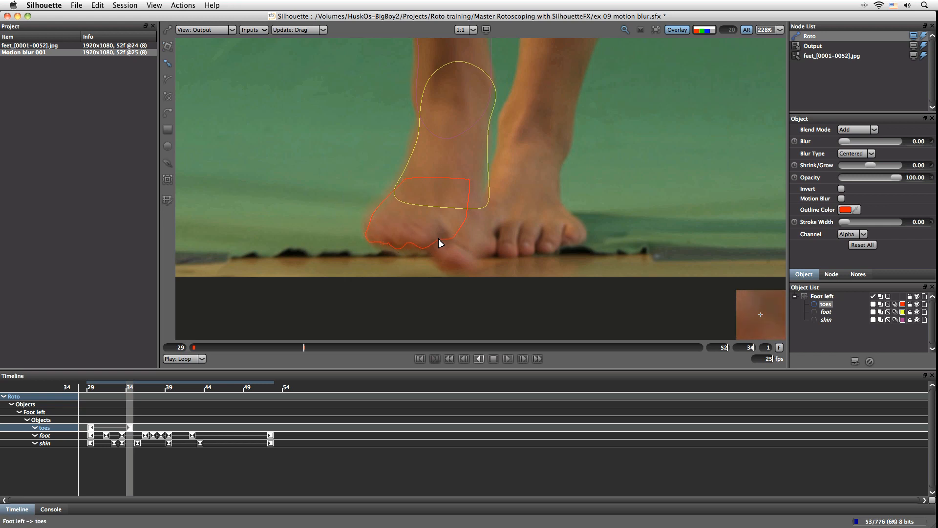
{"action": "left_click_drag", "start_coordinate": [292, 358], "coordinate": [317, 348]}
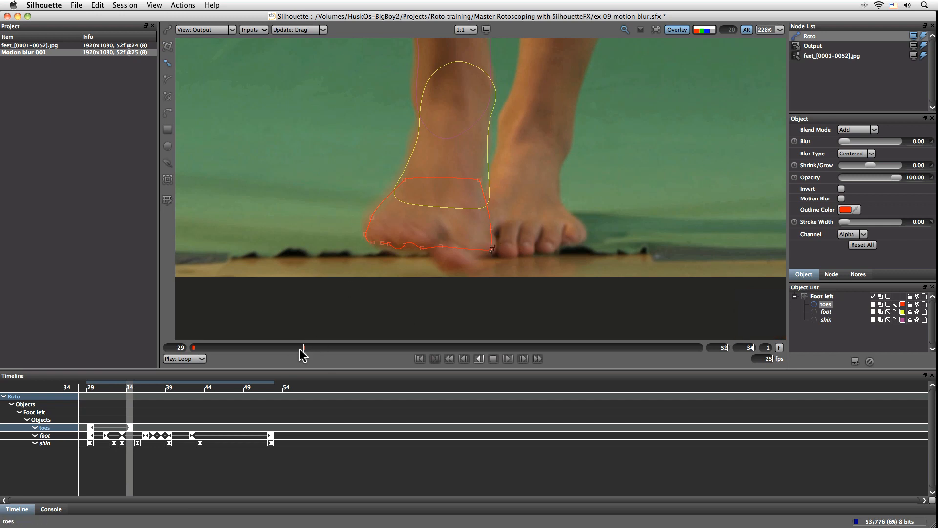
Adjust the tangents of the toes shape's points along the toe edge at frame 34.
{"action": "right_click", "coordinate": [404, 187]}
{"action": "left_click", "coordinate": [431, 329]}
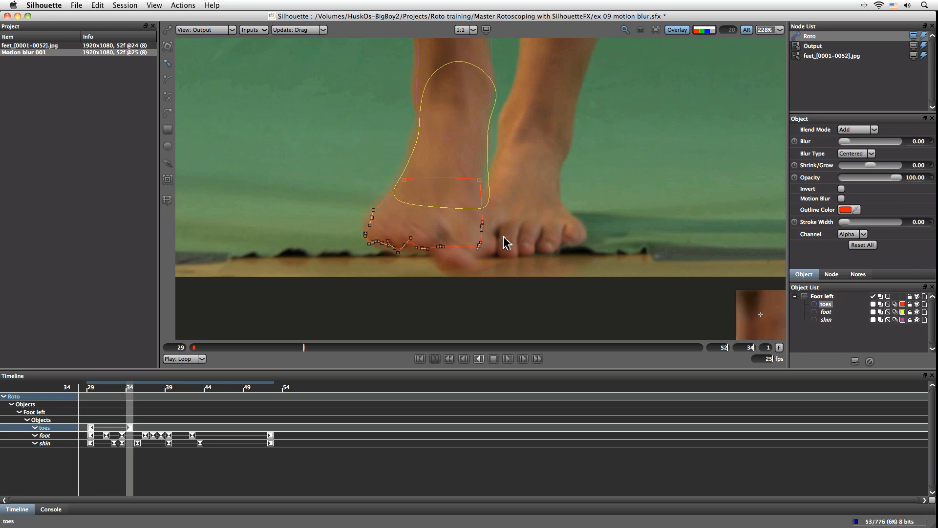
{"action": "right_click", "coordinate": [408, 247]}
{"action": "left_click", "coordinate": [433, 324]}
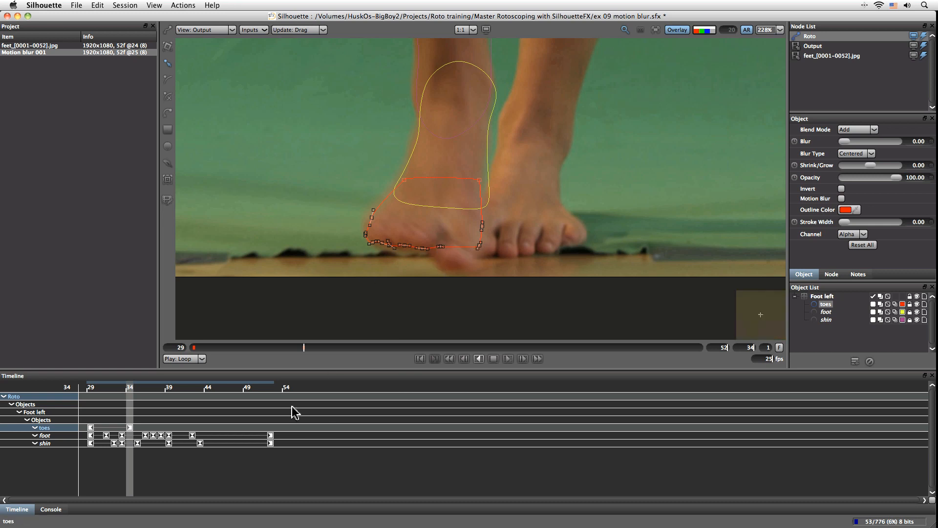
Fit the toes shape to the raised toes at frames 31 and 30.
{"action": "left_click_drag", "start_coordinate": [128, 385], "coordinate": [133, 386]}
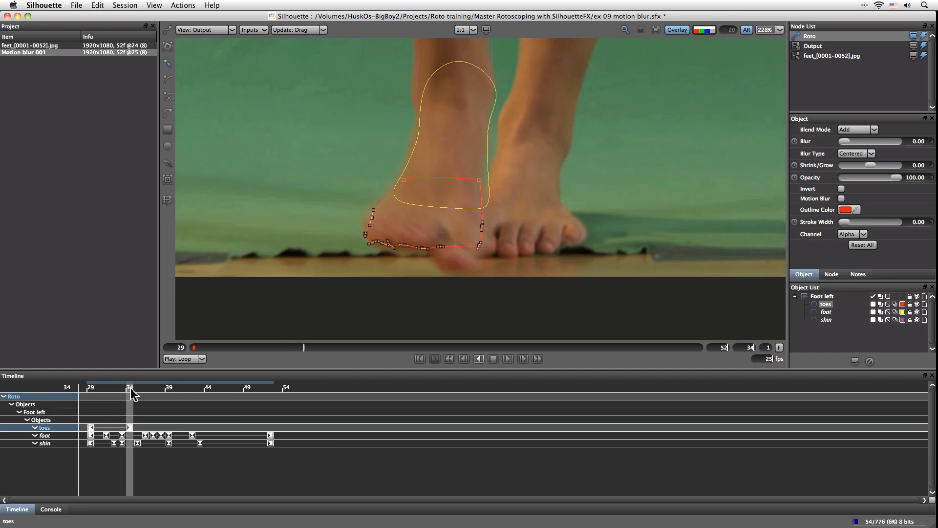
{"action": "left_click_drag", "start_coordinate": [129, 393], "coordinate": [106, 389]}
{"action": "key", "text": "t"}
{"action": "left_click_drag", "start_coordinate": [357, 87], "coordinate": [359, 81]}
{"action": "left_click_drag", "start_coordinate": [356, 166], "coordinate": [351, 158]}
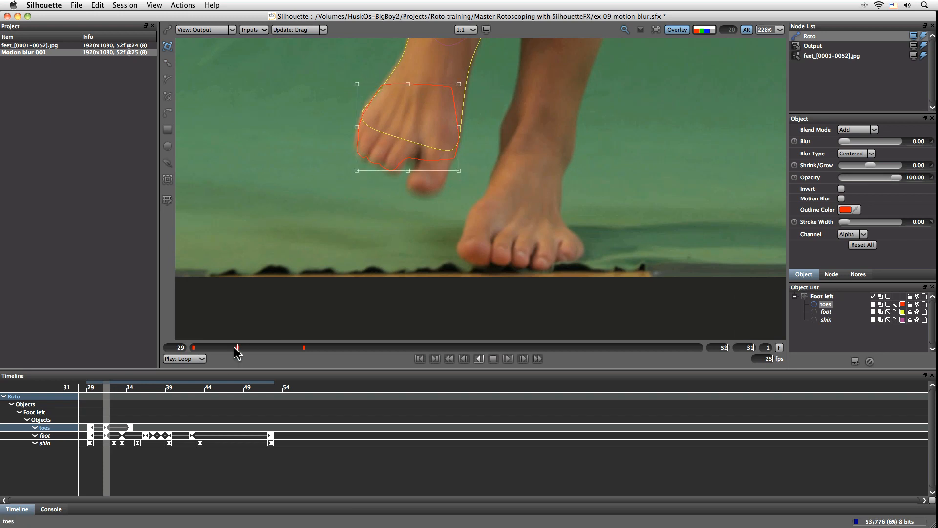
{"action": "left_click_drag", "start_coordinate": [237, 348], "coordinate": [216, 347]}
{"action": "left_click_drag", "start_coordinate": [423, 168], "coordinate": [418, 155]}
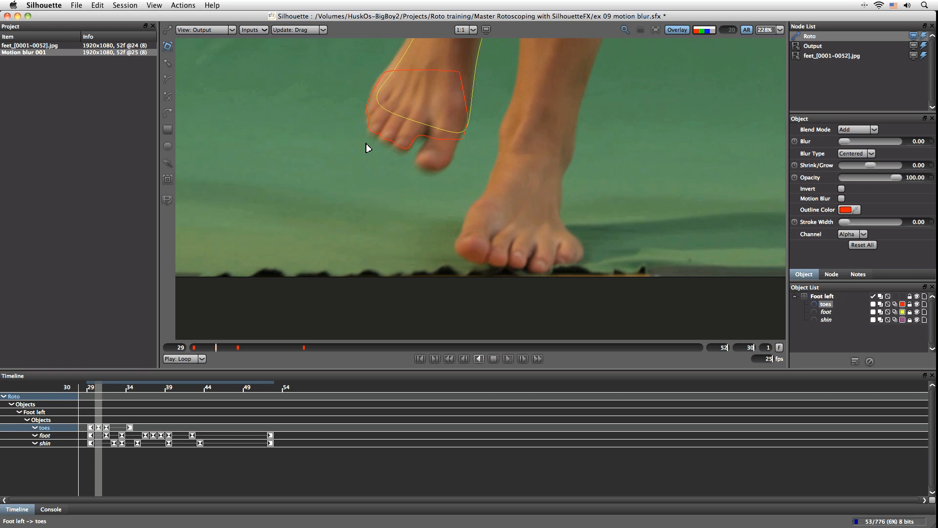
Move and scale the toes shape to fit the toes at frames 33 and 37.
{"action": "left_click", "coordinate": [136, 402]}
{"action": "left_click", "coordinate": [122, 401]}
{"action": "left_click_drag", "start_coordinate": [363, 184], "coordinate": [348, 184]}
{"action": "left_click_drag", "start_coordinate": [471, 217], "coordinate": [469, 218]}
{"action": "left_click_drag", "start_coordinate": [201, 347], "coordinate": [375, 351]}
{"action": "left_click_drag", "start_coordinate": [467, 259], "coordinate": [397, 244]}
{"action": "left_click_drag", "start_coordinate": [373, 173], "coordinate": [373, 187]}
{"action": "left_click_drag", "start_coordinate": [318, 216], "coordinate": [301, 218]}
{"action": "left_click_drag", "start_coordinate": [433, 216], "coordinate": [434, 215]}
Adjust the toes shape's edges at frame 36 so it covers the planted toes.
{"action": "left_click_drag", "start_coordinate": [380, 350], "coordinate": [344, 344]}
{"action": "left_click_drag", "start_coordinate": [281, 201], "coordinate": [289, 203]}
{"action": "left_click_drag", "start_coordinate": [348, 229], "coordinate": [349, 236]}
{"action": "left_click_drag", "start_coordinate": [291, 173], "coordinate": [299, 187]}
{"action": "left_click_drag", "start_coordinate": [409, 173], "coordinate": [412, 188]}
{"action": "left_click_drag", "start_coordinate": [411, 238], "coordinate": [418, 238]}
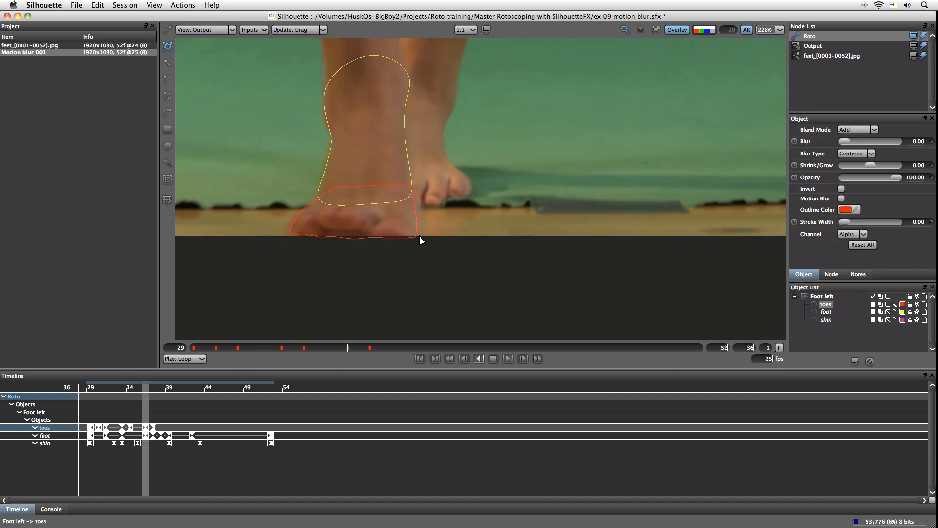
Fit the toes shape to the toes at frames 35, 40 and 38.
{"action": "left_click_drag", "start_coordinate": [351, 348], "coordinate": [435, 348]}
{"action": "left_click", "coordinate": [325, 236]}
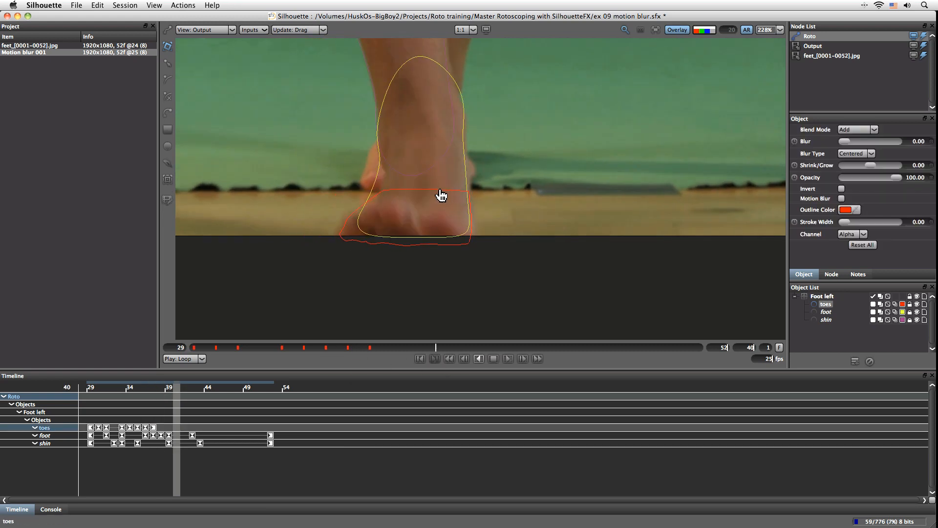
{"action": "left_click_drag", "start_coordinate": [439, 191], "coordinate": [438, 191]}
{"action": "left_click_drag", "start_coordinate": [435, 348], "coordinate": [391, 348]}
{"action": "left_click_drag", "start_coordinate": [393, 189], "coordinate": [390, 189]}
Reposition the toes shape to follow the foot at frames 43, 41 and 45.
{"action": "left_click_drag", "start_coordinate": [391, 348], "coordinate": [499, 348]}
{"action": "left_click_drag", "start_coordinate": [420, 196], "coordinate": [425, 215]}
{"action": "left_click", "coordinate": [456, 348]}
{"action": "left_click_drag", "start_coordinate": [345, 239], "coordinate": [350, 239]}
{"action": "left_click_drag", "start_coordinate": [469, 349], "coordinate": [546, 344]}
{"action": "left_click_drag", "start_coordinate": [435, 216], "coordinate": [441, 203]}
Move and scale the toes shape onto the foot at frame 52 and refine its points.
{"action": "left_click_drag", "start_coordinate": [554, 347], "coordinate": [699, 338]}
{"action": "left_click_drag", "start_coordinate": [441, 201], "coordinate": [458, 177]}
{"action": "left_click_drag", "start_coordinate": [439, 230], "coordinate": [441, 240]}
{"action": "left_click_drag", "start_coordinate": [507, 173], "coordinate": [497, 177]}
{"action": "mouse_move", "coordinate": [373, 239]}
{"action": "left_mouse_down"}
{"action": "mouse_move", "coordinate": [394, 237]}
{"action": "mouse_move", "coordinate": [382, 235]}
{"action": "left_mouse_up"}
{"action": "key", "text": "r"}
{"action": "right_click", "coordinate": [376, 234]}
{"action": "left_click", "coordinate": [392, 264]}
{"action": "left_click_drag", "start_coordinate": [415, 173], "coordinate": [414, 174]}
Display the matte as a coloured overlay and adjust the foot shape at frame 40.
{"action": "key", "text": "o"}
{"action": "key", "text": "d"}
{"action": "left_click_drag", "start_coordinate": [456, 348], "coordinate": [440, 358]}
{"action": "key", "text": "o"}
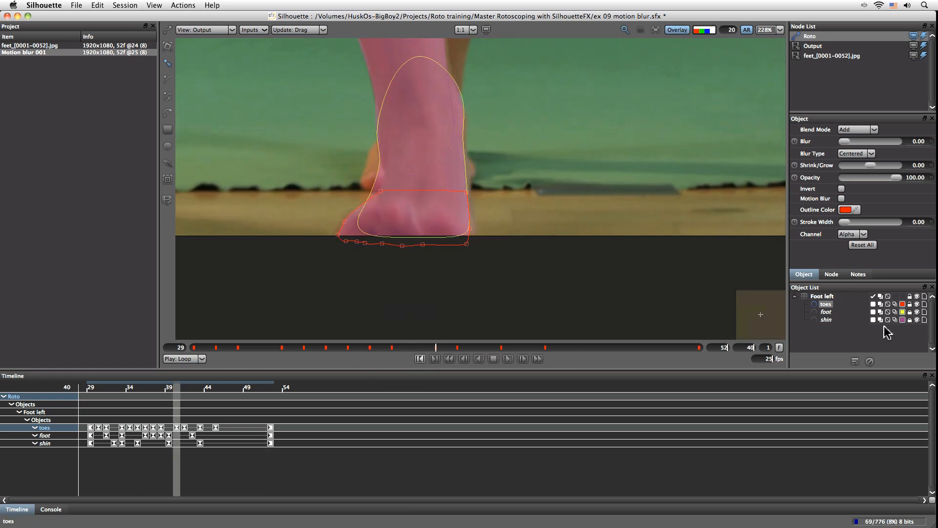
{"action": "left_click", "coordinate": [826, 311]}
{"action": "left_click", "coordinate": [414, 347]}
Fit the foot shape to the raised foot at frame 32.
{"action": "left_click_drag", "start_coordinate": [414, 347], "coordinate": [259, 351]}
{"action": "key", "text": "o"}
{"action": "left_click_drag", "start_coordinate": [498, 166], "coordinate": [613, 274]}
{"action": "key", "text": "o"}
{"action": "key", "text": "t"}
{"action": "left_click_drag", "start_coordinate": [362, 172], "coordinate": [358, 173]}
Reshape the toes shape along the toe edge at frame 32 and correct the foot shape's outer-side point at frame 39.
{"action": "left_click", "coordinate": [455, 267]}
{"action": "left_click_drag", "start_coordinate": [350, 274], "coordinate": [390, 277]}
{"action": "key", "text": "r"}
{"action": "right_click", "coordinate": [390, 277]}
{"action": "left_click", "coordinate": [413, 355]}
{"action": "left_click_drag", "start_coordinate": [454, 267], "coordinate": [451, 266]}
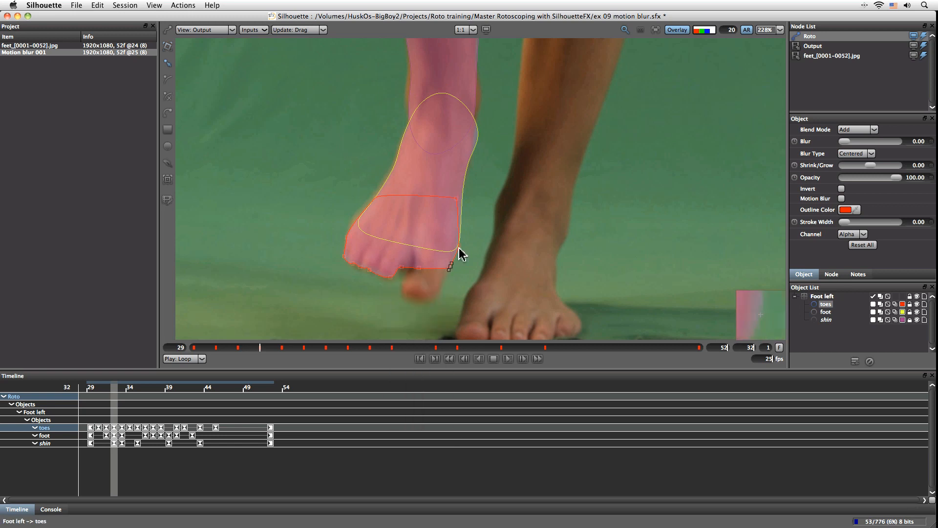
{"action": "left_click_drag", "start_coordinate": [264, 347], "coordinate": [414, 347]}
{"action": "left_click_drag", "start_coordinate": [444, 211], "coordinate": [443, 215]}
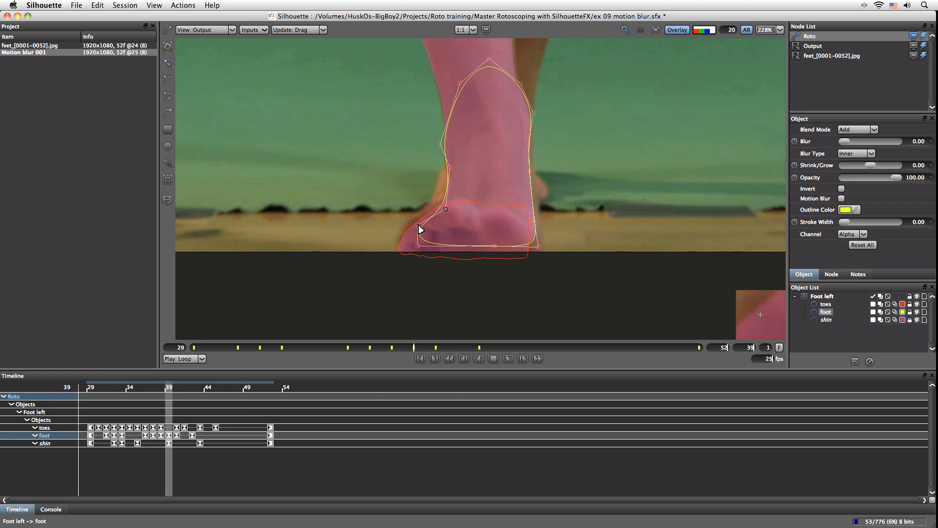
Play and scrub the sequence at a wider view to examine how the shin, foot and toes shapes follow the leg.
{"action": "left_click_drag", "start_coordinate": [413, 347], "coordinate": [93, 349]}
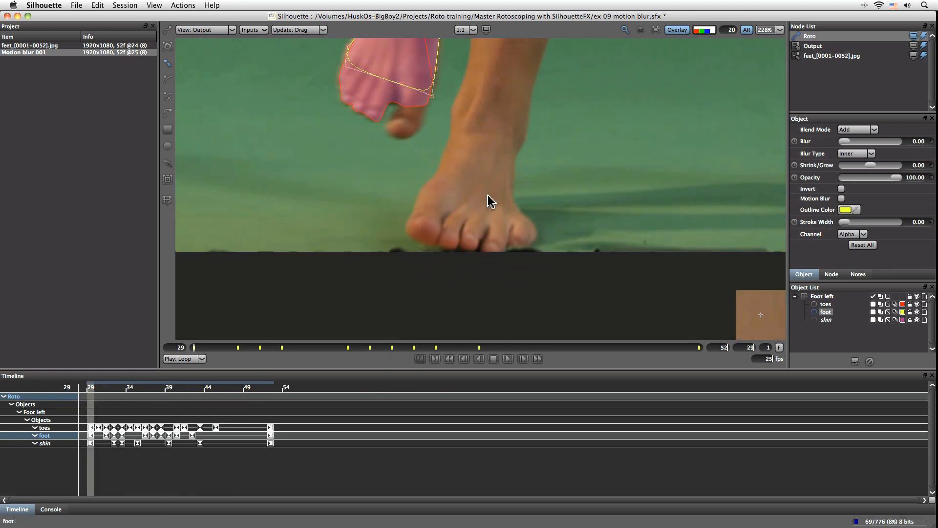
{"action": "scroll", "coordinate": [483, 198], "scroll_direction": "down", "scroll_amount": 1}
{"action": "left_click_drag", "start_coordinate": [551, 130], "coordinate": [482, 263]}
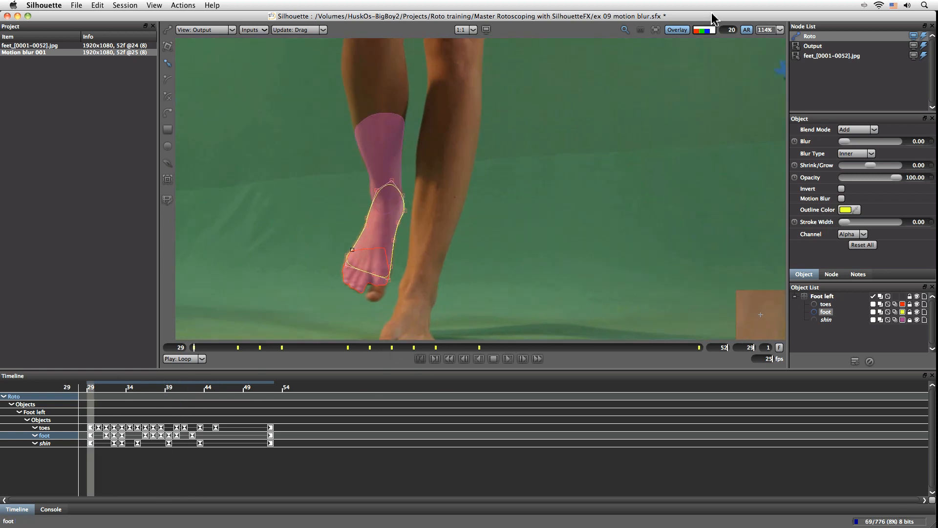
{"action": "left_click", "coordinate": [508, 360]}
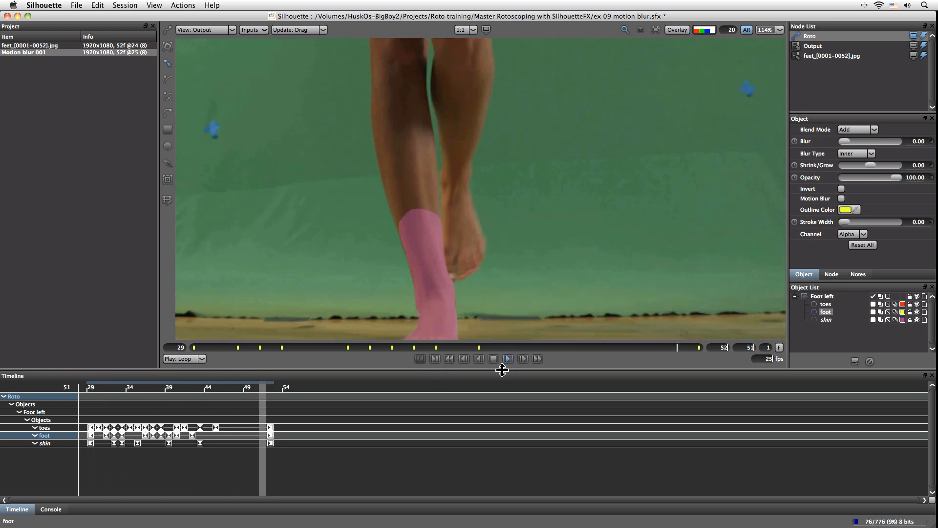
{"action": "left_click_drag", "start_coordinate": [544, 296], "coordinate": [542, 215]}
{"action": "left_click", "coordinate": [509, 360]}
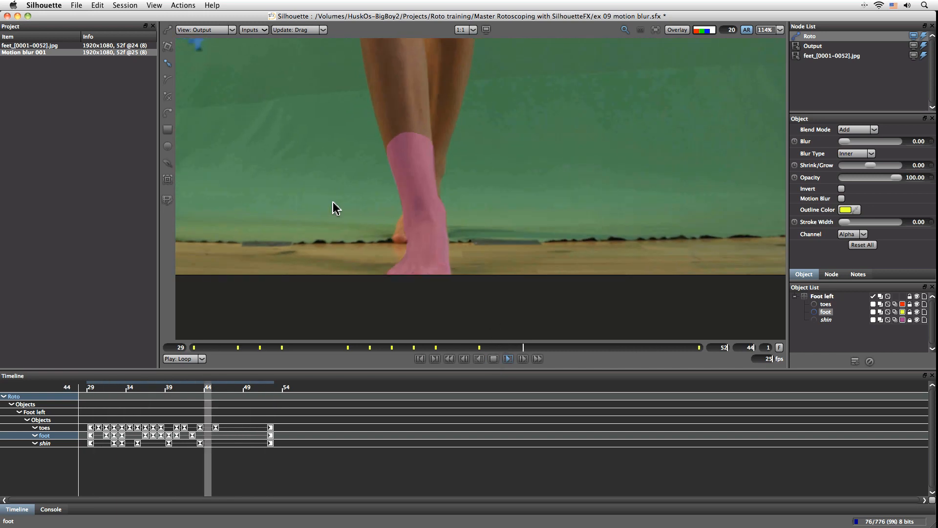
{"action": "left_click", "coordinate": [494, 359]}
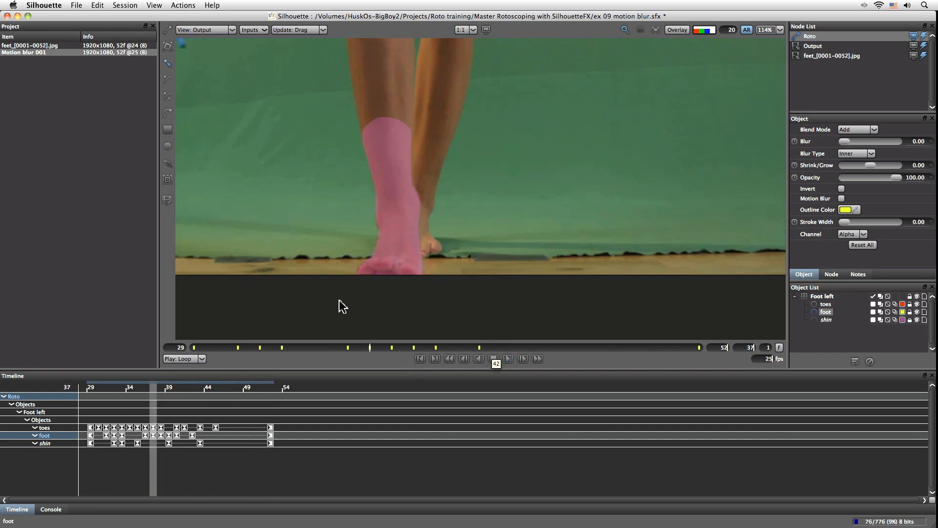
{"action": "left_click_drag", "start_coordinate": [377, 350], "coordinate": [522, 358]}
Lock the foot and toes shapes and display the shape outlines around the big toe at frame 29.
{"action": "key", "text": "Home"}
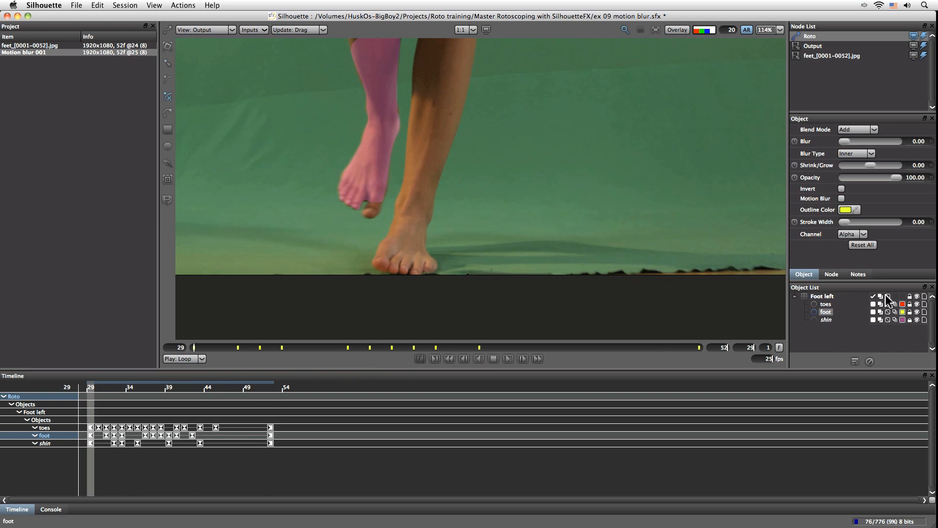
{"action": "left_click", "coordinate": [909, 313]}
{"action": "left_click", "coordinate": [909, 304]}
{"action": "scroll", "coordinate": [354, 247], "scroll_direction": "up", "scroll_amount": 8}
{"action": "left_click_drag", "start_coordinate": [481, 172], "coordinate": [403, 303]}
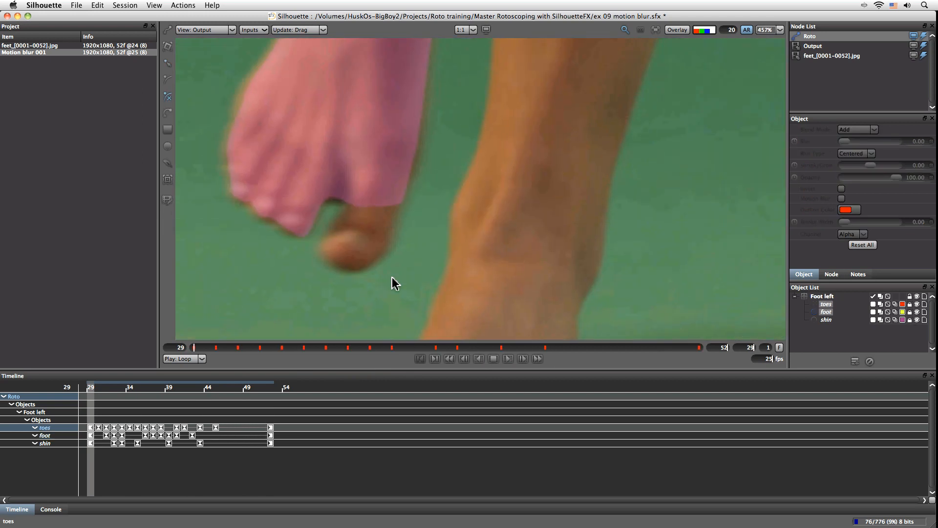
{"action": "left_click", "coordinate": [675, 32]}
Draw a closed X-Spline around the big toe at frame 29, overlapping the front of the foot.
{"action": "left_click", "coordinate": [353, 196]}
{"action": "left_click", "coordinate": [340, 221]}
{"action": "left_click", "coordinate": [328, 230]}
{"action": "left_click", "coordinate": [322, 250]}
{"action": "left_click", "coordinate": [341, 265]}
{"action": "left_click", "coordinate": [362, 266]}
{"action": "left_click", "coordinate": [383, 248]}
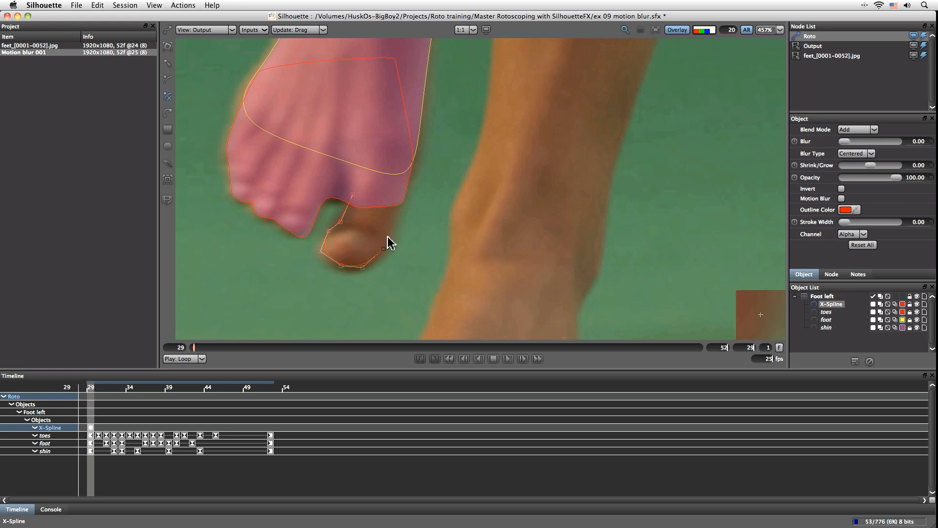
{"action": "left_click", "coordinate": [396, 210]}
{"action": "left_click", "coordinate": [401, 189]}
{"action": "left_click", "coordinate": [352, 195]}
Name the new X-Spline "big toe" and give it a blue outline colour.
{"action": "double_click", "coordinate": [831, 304]}
{"action": "type", "text": "big toe"}
{"action": "key", "text": "Return"}
{"action": "left_click", "coordinate": [902, 304]}
{"action": "left_click", "coordinate": [220, 311]}
{"action": "left_click", "coordinate": [283, 365]}
{"action": "left_click", "coordinate": [829, 304]}
Move and scale the big toe shape onto the toe at frame 33 and reshape its points to fit.
{"action": "left_click_drag", "start_coordinate": [194, 347], "coordinate": [282, 347]}
{"action": "key", "text": "t"}
{"action": "left_click_drag", "start_coordinate": [436, 99], "coordinate": [384, 241]}
{"action": "left_click_drag", "start_coordinate": [442, 234], "coordinate": [470, 238]}
{"action": "left_click_drag", "start_coordinate": [469, 195], "coordinate": [455, 201]}
{"action": "mouse_move", "coordinate": [420, 262]}
{"action": "left_mouse_down"}
{"action": "mouse_move", "coordinate": [408, 263]}
{"action": "mouse_move", "coordinate": [416, 269]}
{"action": "left_mouse_up"}
{"action": "left_click_drag", "start_coordinate": [362, 206], "coordinate": [360, 197]}
{"action": "key", "text": "r"}
{"action": "left_click_drag", "start_coordinate": [440, 198], "coordinate": [454, 192]}
{"action": "left_click_drag", "start_coordinate": [369, 197], "coordinate": [366, 194]}
{"action": "left_click_drag", "start_coordinate": [365, 239], "coordinate": [371, 246]}
{"action": "left_click_drag", "start_coordinate": [439, 278], "coordinate": [436, 279]}
Reshape the big toe shape's points to match the toe at frame 31.
{"action": "left_click_drag", "start_coordinate": [282, 348], "coordinate": [232, 348]}
{"action": "left_click_drag", "start_coordinate": [416, 190], "coordinate": [387, 169]}
{"action": "left_click_drag", "start_coordinate": [441, 88], "coordinate": [450, 87]}
{"action": "left_click_drag", "start_coordinate": [362, 136], "coordinate": [359, 137]}
{"action": "left_click_drag", "start_coordinate": [371, 87], "coordinate": [369, 84]}
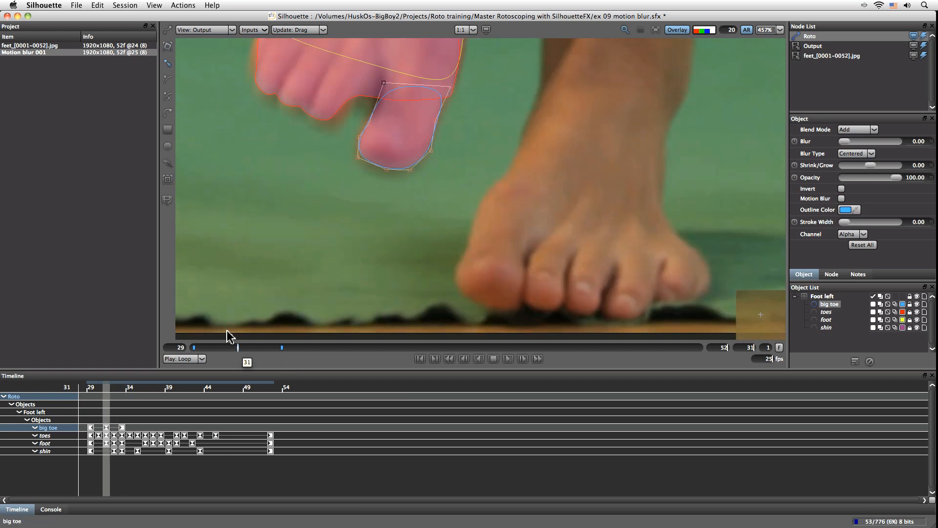
Move the big toe shape onto the toe at frames 30 and 32.
{"action": "left_click_drag", "start_coordinate": [234, 347], "coordinate": [217, 347]}
{"action": "key", "text": "t"}
{"action": "left_click_drag", "start_coordinate": [360, 264], "coordinate": [347, 253]}
{"action": "left_click_drag", "start_coordinate": [216, 348], "coordinate": [260, 347]}
{"action": "left_click_drag", "start_coordinate": [356, 227], "coordinate": [343, 214]}
Move the big toe shape onto the toe at frame 34 and adjust its size to fit.
{"action": "left_click_drag", "start_coordinate": [260, 347], "coordinate": [304, 346]}
{"action": "left_click_drag", "start_coordinate": [262, 122], "coordinate": [303, 162]}
{"action": "left_click_drag", "start_coordinate": [304, 94], "coordinate": [303, 92]}
{"action": "left_click_drag", "start_coordinate": [306, 174], "coordinate": [298, 176]}
{"action": "left_click_drag", "start_coordinate": [325, 86], "coordinate": [320, 89]}
Key the big toe shape's opacity off at frame 35 and at 100 at frame 34.
{"action": "left_click_drag", "start_coordinate": [303, 347], "coordinate": [316, 367]}
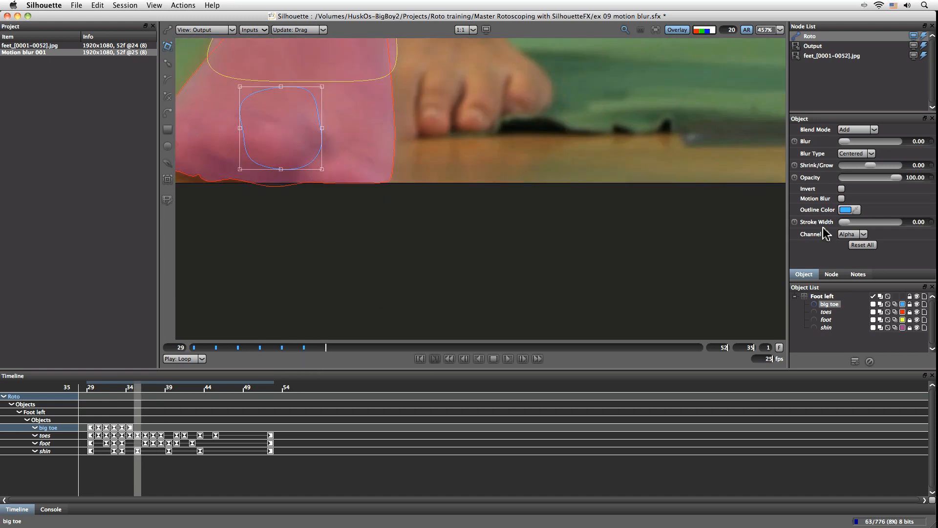
{"action": "left_click", "coordinate": [878, 312]}
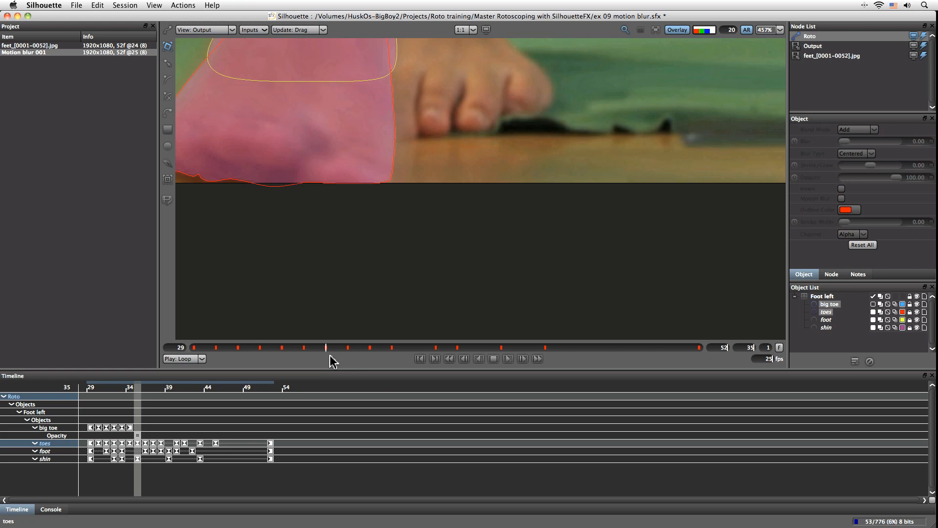
{"action": "left_click", "coordinate": [132, 390]}
{"action": "left_click", "coordinate": [870, 303], "text": "shift"}
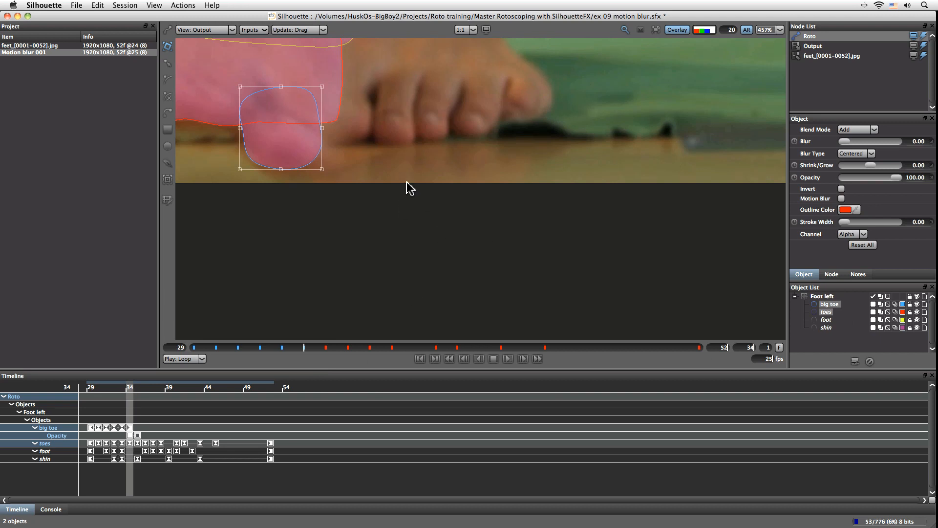
Hide the shape outlines and play the sequence to check the big toe's transition into the foot.
{"action": "scroll", "coordinate": [408, 197], "scroll_direction": "down", "scroll_amount": 1}
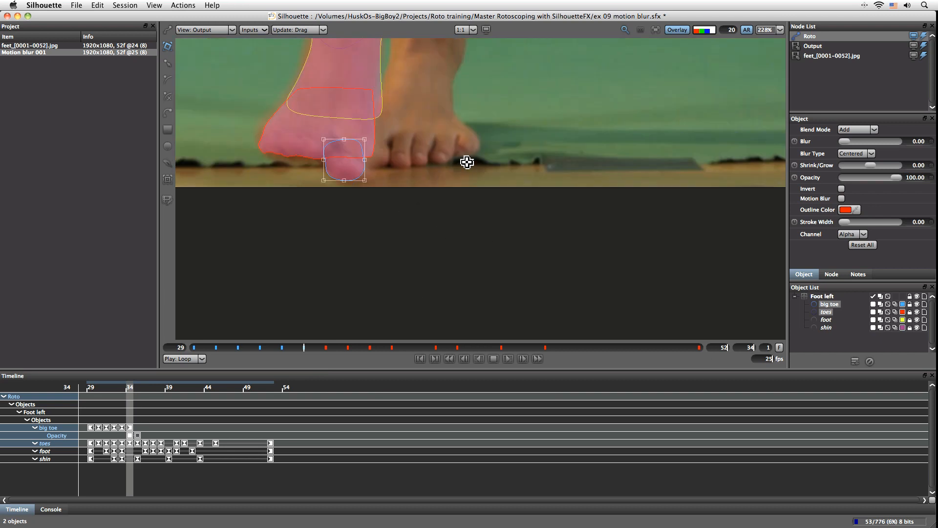
{"action": "left_click_drag", "start_coordinate": [467, 162], "coordinate": [552, 245]}
{"action": "left_click", "coordinate": [680, 31]}
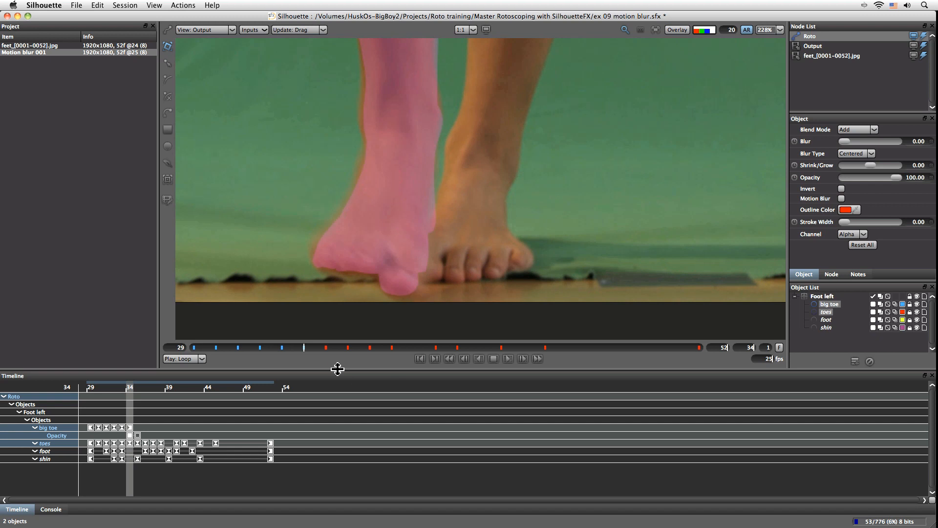
{"action": "left_click", "coordinate": [508, 358]}
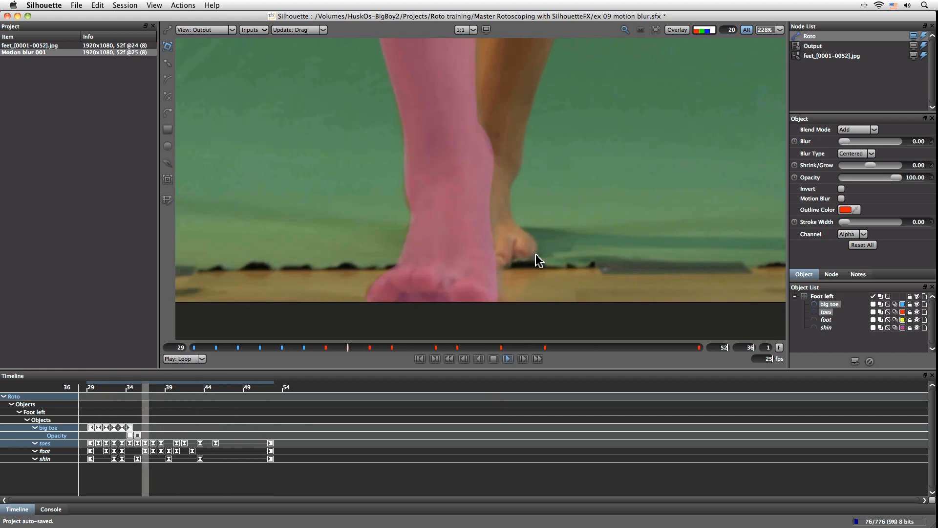
{"action": "key", "text": "space"}
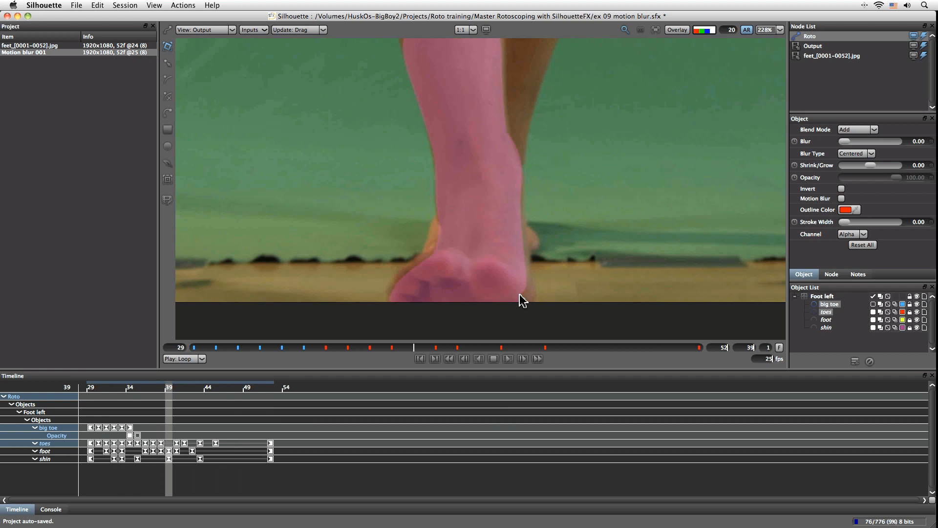
At frame 33, enable motion blur on the big toe, toes, foot and shin shapes, unlock the locked ones and select all four.
{"action": "left_click_drag", "start_coordinate": [367, 343], "coordinate": [300, 346]}
{"action": "left_click_drag", "start_coordinate": [494, 248], "coordinate": [500, 219]}
{"action": "left_click", "coordinate": [282, 348]}
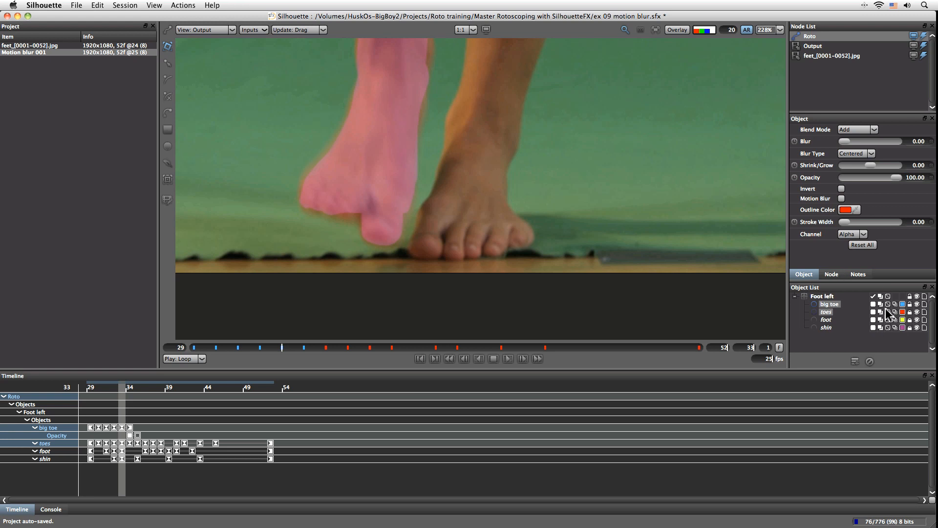
{"action": "left_click_drag", "start_coordinate": [895, 313], "coordinate": [921, 326]}
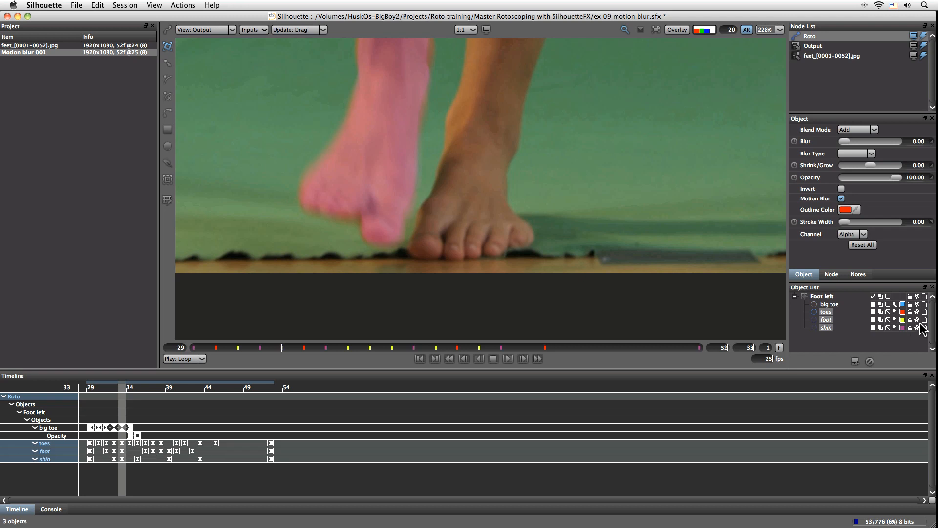
{"action": "left_click", "coordinate": [829, 303]}
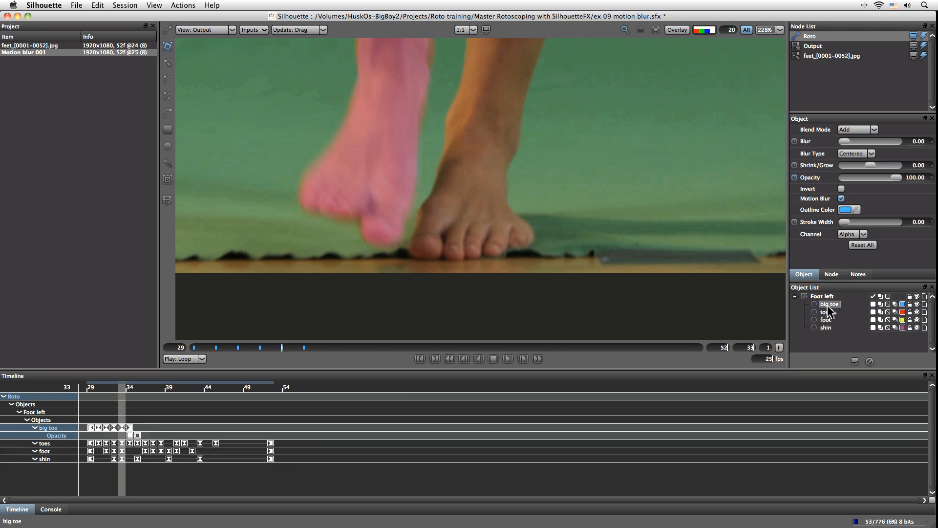
{"action": "left_click", "coordinate": [825, 327], "text": "shift"}
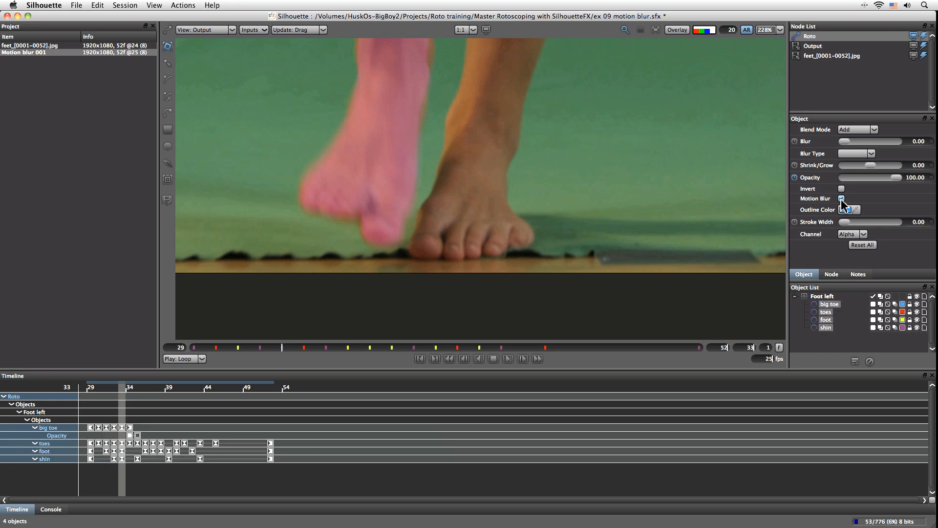
Compare the Roto node's motion blur off and on, and examine the blurred edges in alpha and colour at frames 33 to 31.
{"action": "left_click", "coordinate": [835, 274]}
{"action": "left_click", "coordinate": [850, 166]}
{"action": "left_click", "coordinate": [850, 167]}
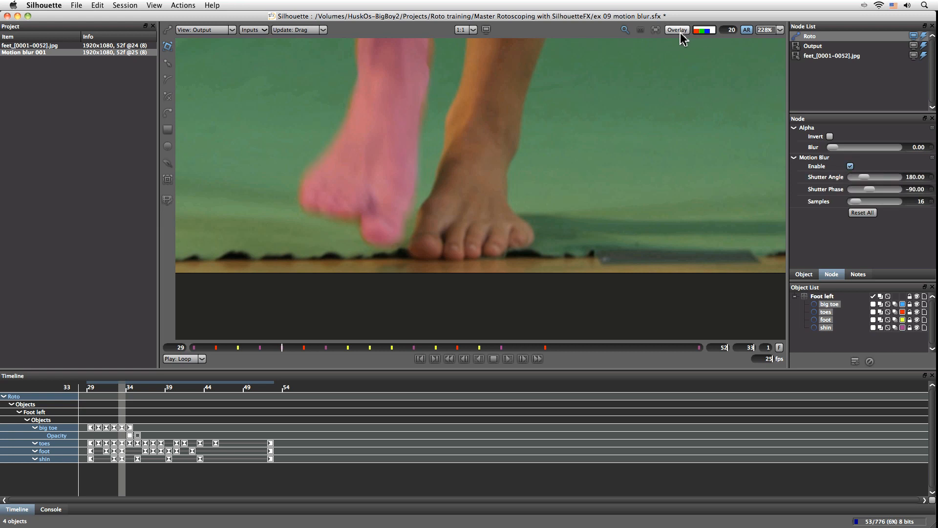
{"action": "left_click", "coordinate": [706, 30]}
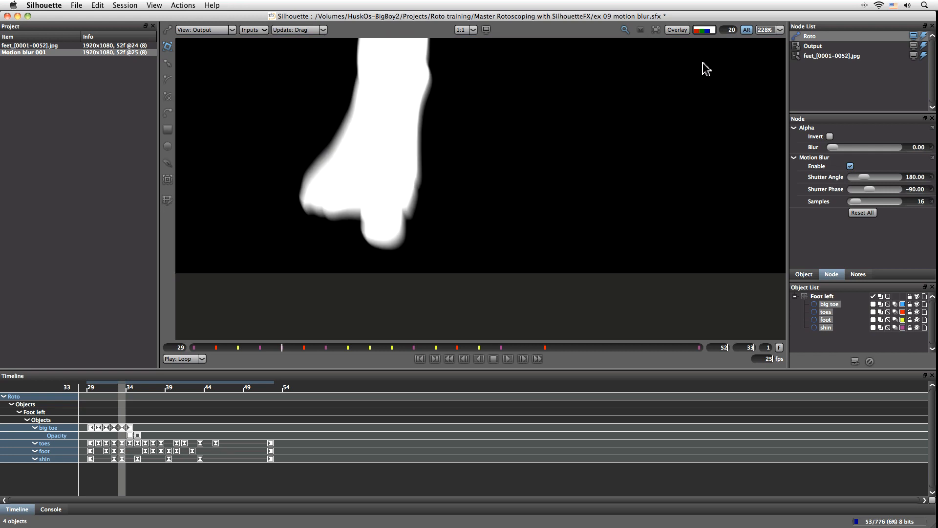
{"action": "left_click_drag", "start_coordinate": [282, 348], "coordinate": [229, 364]}
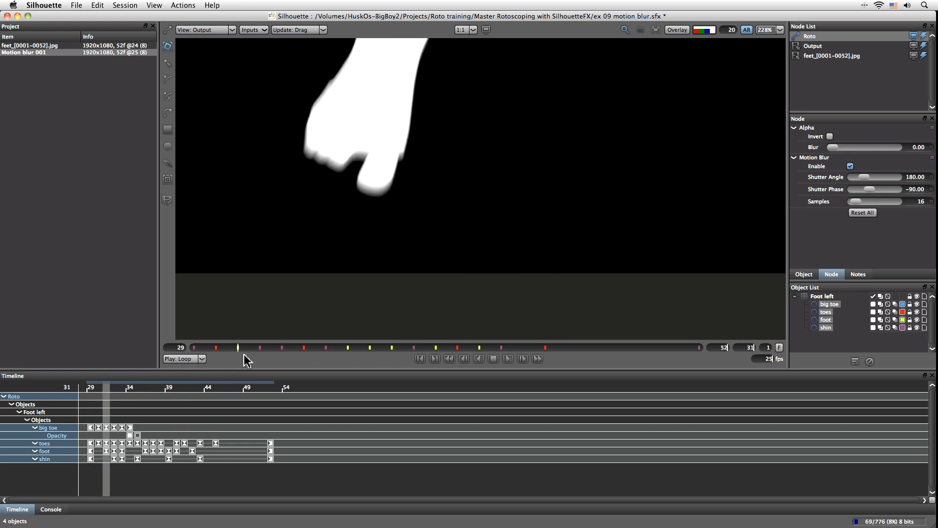
{"action": "left_click", "coordinate": [710, 32]}
{"action": "left_click_drag", "start_coordinate": [490, 139], "coordinate": [477, 264]}
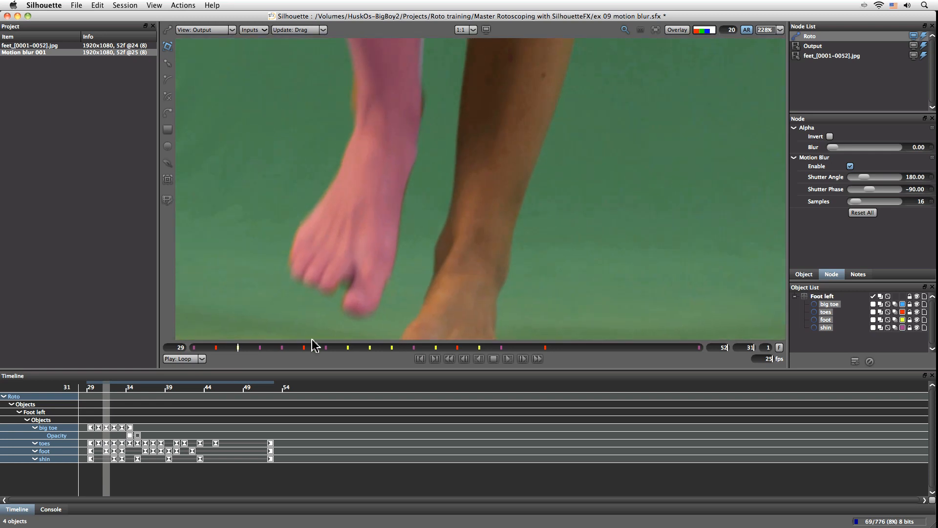
At frame 30, select the foot shape, show the shape outlines and stretch the foot shape slightly outward on its outer toe side.
{"action": "left_click", "coordinate": [224, 349]}
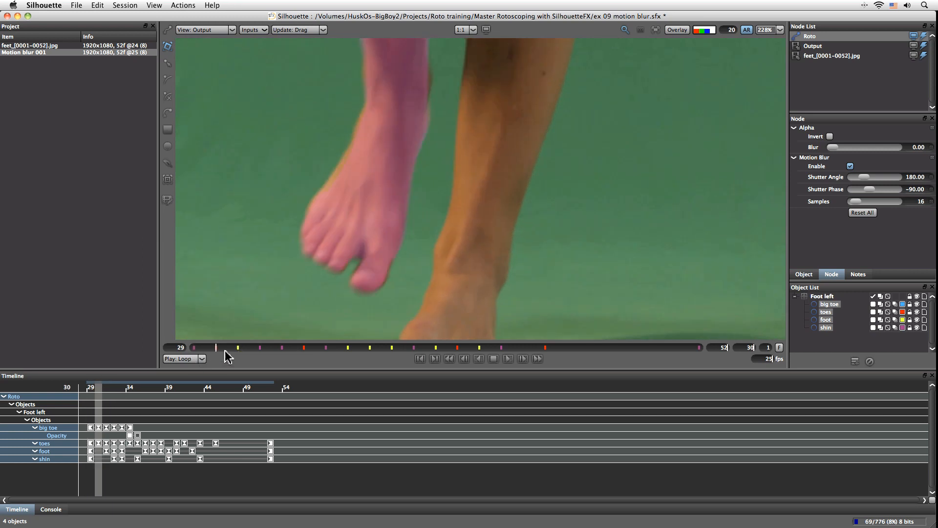
{"action": "left_click", "coordinate": [827, 320]}
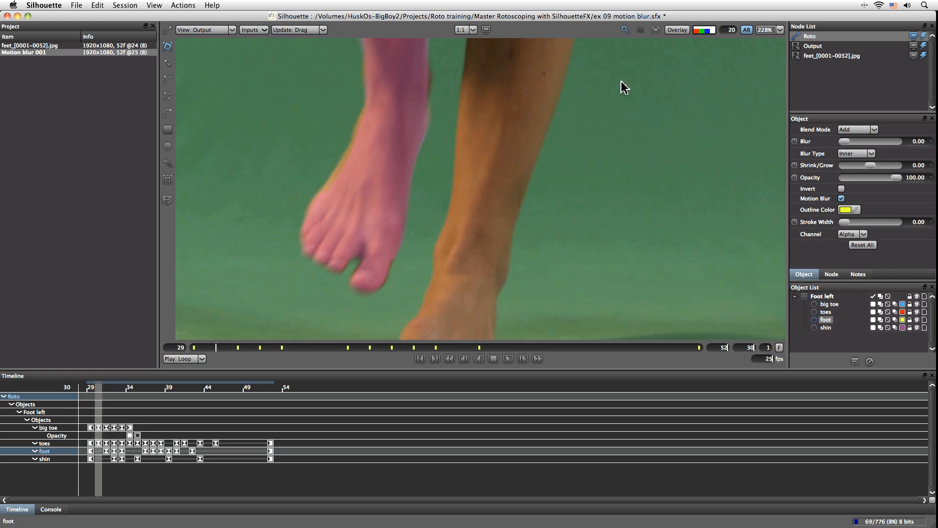
{"action": "left_click", "coordinate": [676, 30]}
{"action": "left_click", "coordinate": [677, 30]}
{"action": "left_click", "coordinate": [676, 29]}
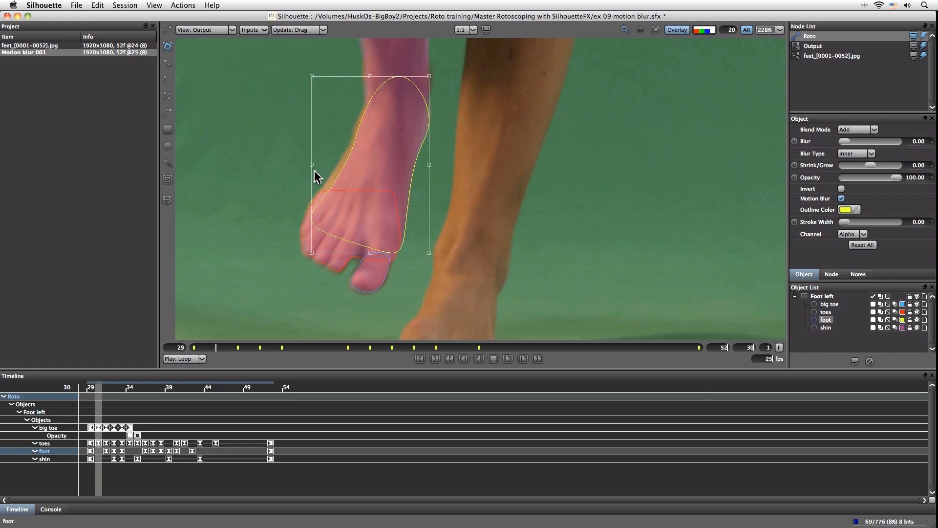
{"action": "left_click", "coordinate": [308, 253]}
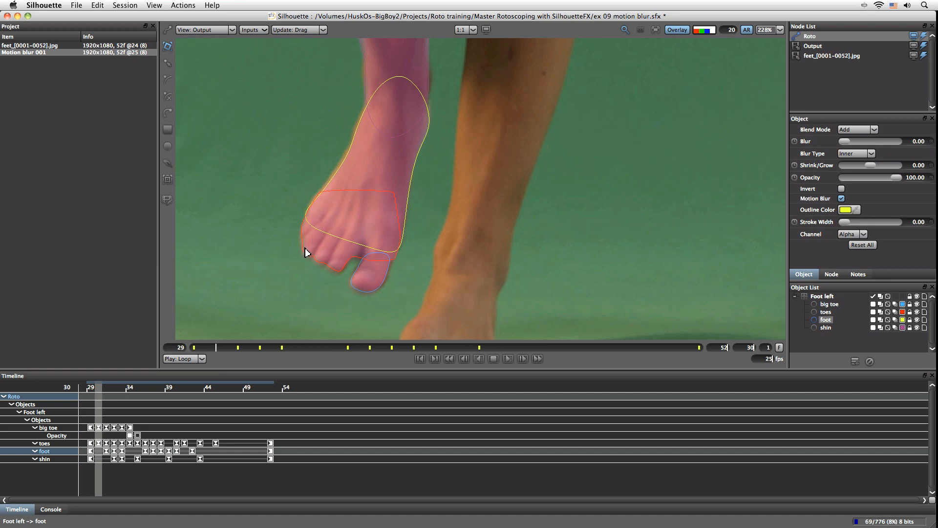
{"action": "left_click", "coordinate": [307, 253]}
{"action": "left_click", "coordinate": [308, 78]}
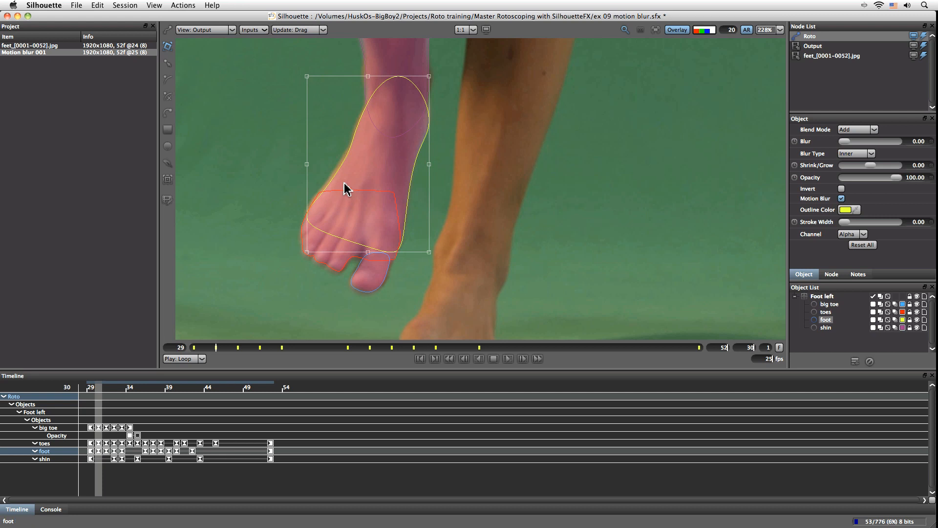
Reshape the foot shape's control points along its outer edge between the ankle and the toes.
{"action": "key", "text": "r"}
{"action": "left_click_drag", "start_coordinate": [319, 198], "coordinate": [319, 194]}
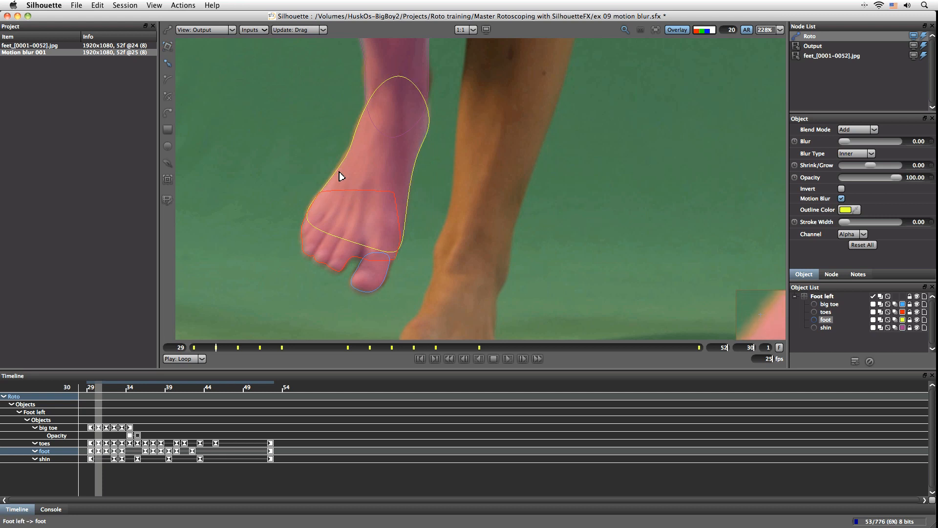
{"action": "left_click", "coordinate": [348, 153]}
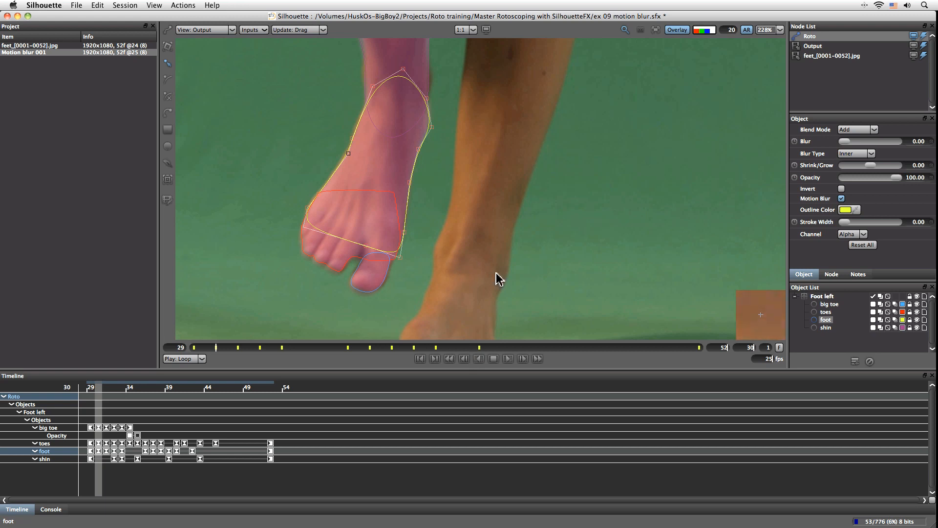
Hide the shape outlines and examine the matte's blurred edges from the toes up to the shin's upper end.
{"action": "left_click", "coordinate": [670, 31]}
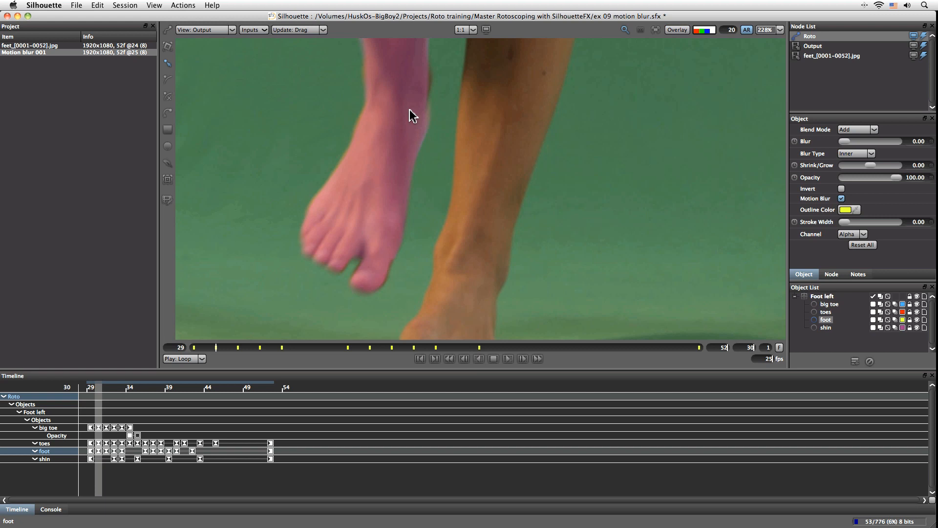
{"action": "left_click_drag", "start_coordinate": [380, 269], "coordinate": [338, 183]}
{"action": "left_click_drag", "start_coordinate": [359, 131], "coordinate": [389, 256]}
{"action": "left_click_drag", "start_coordinate": [386, 63], "coordinate": [383, 286]}
{"action": "left_click_drag", "start_coordinate": [379, 179], "coordinate": [383, 277]}
{"action": "left_click_drag", "start_coordinate": [384, 299], "coordinate": [380, 144]}
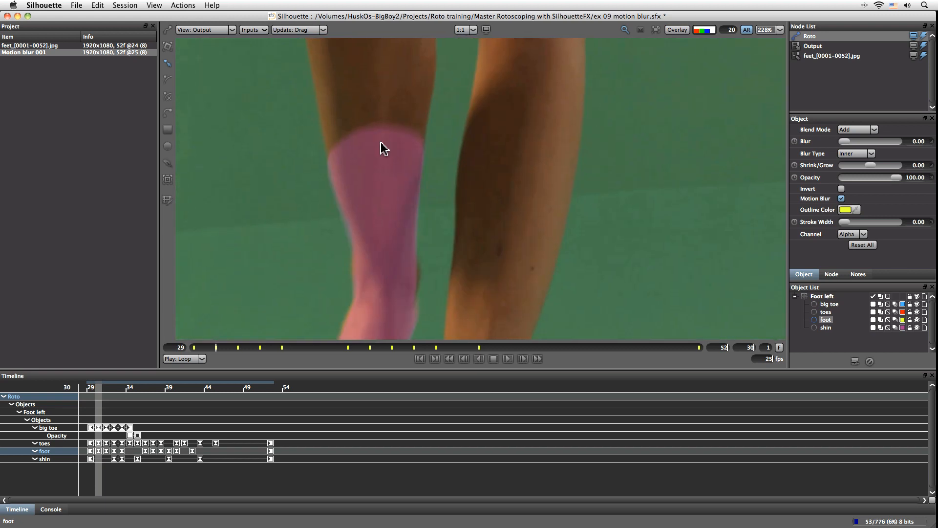
{"action": "left_click_drag", "start_coordinate": [384, 279], "coordinate": [381, 114]}
{"action": "left_click_drag", "start_coordinate": [389, 149], "coordinate": [389, 259]}
{"action": "mouse_move", "coordinate": [384, 141]}
{"action": "left_mouse_down"}
{"action": "mouse_move", "coordinate": [384, 260]}
{"action": "mouse_move", "coordinate": [404, 161]}
{"action": "mouse_move", "coordinate": [388, 162]}
{"action": "mouse_move", "coordinate": [375, 90]}
{"action": "left_mouse_up"}
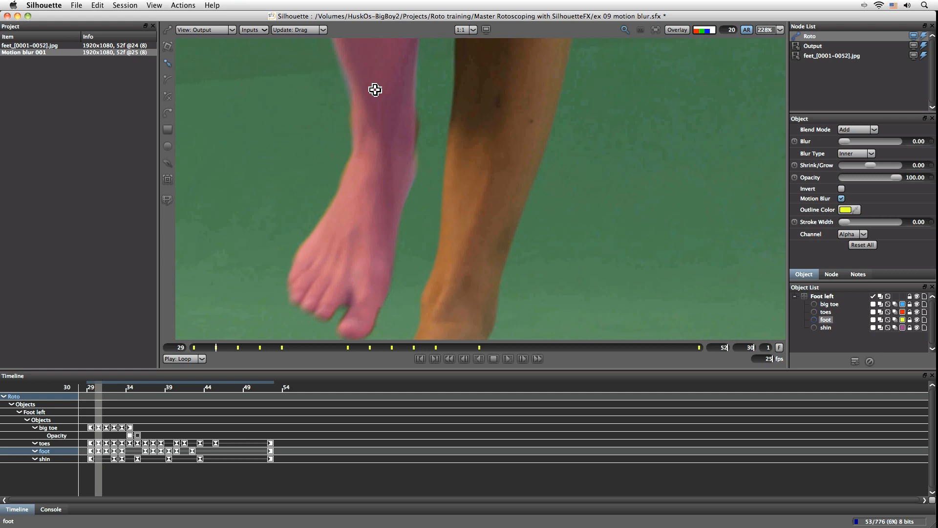
{"action": "left_click_drag", "start_coordinate": [383, 139], "coordinate": [390, 322]}
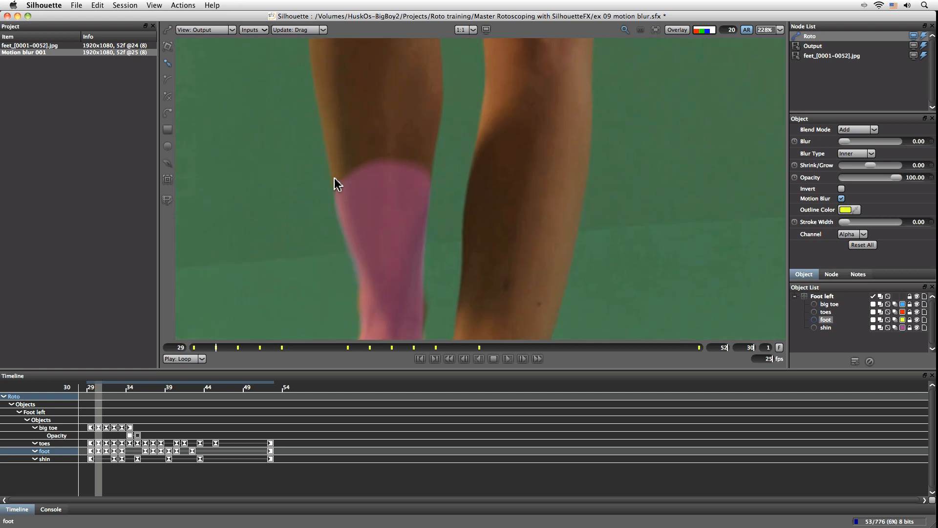
{"action": "left_click_drag", "start_coordinate": [392, 285], "coordinate": [377, 320]}
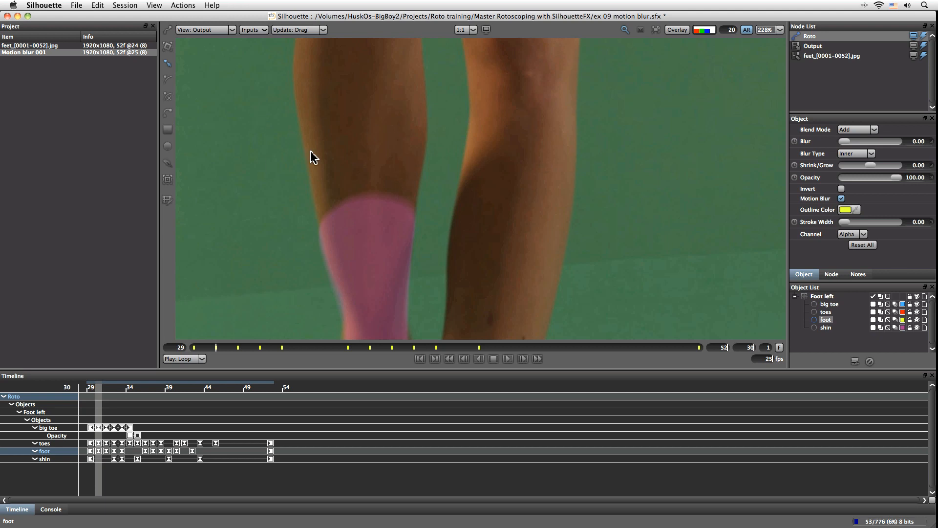
{"action": "left_click_drag", "start_coordinate": [379, 277], "coordinate": [362, 86]}
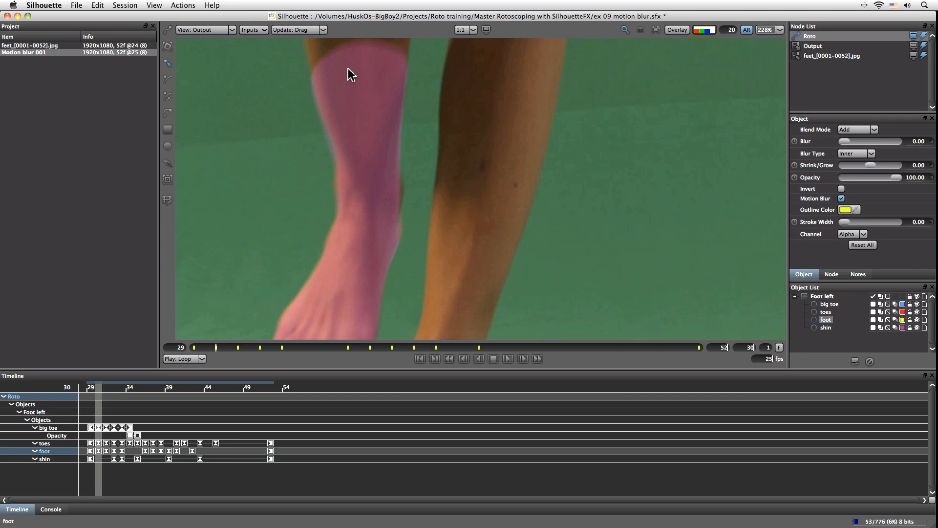
{"action": "left_click_drag", "start_coordinate": [356, 132], "coordinate": [375, 303]}
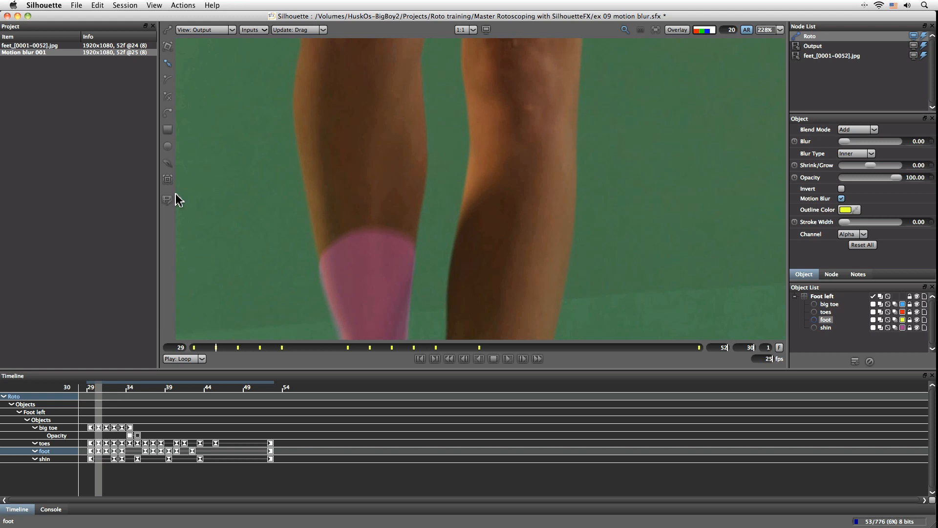
Activate the edge feather tool and show the shape outlines again.
{"action": "left_click", "coordinate": [167, 164]}
{"action": "left_click", "coordinate": [679, 32]}
{"action": "left_click", "coordinate": [841, 198]}
{"action": "left_click", "coordinate": [830, 274]}
{"action": "left_click", "coordinate": [804, 274]}
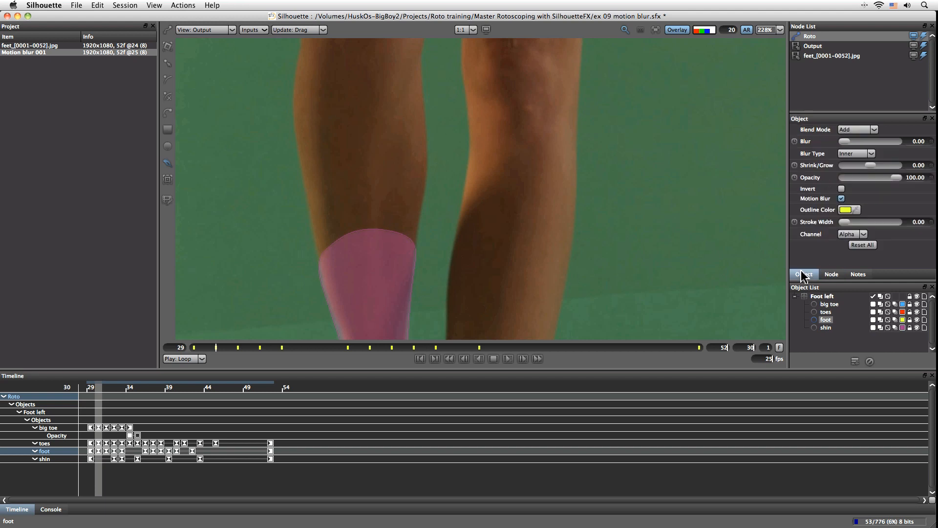
Select the shin shape and change its outline colour to orange.
{"action": "left_click_drag", "start_coordinate": [441, 258], "coordinate": [473, 141]}
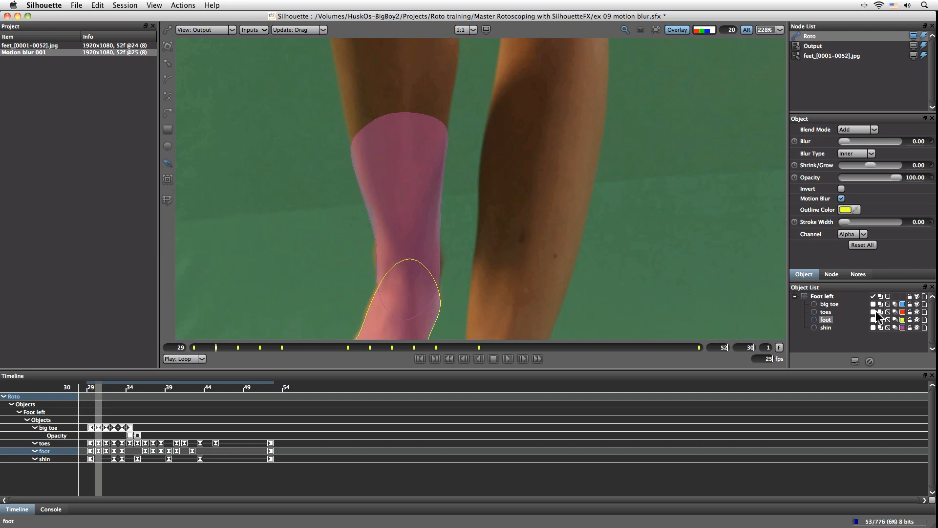
{"action": "left_click", "coordinate": [830, 327]}
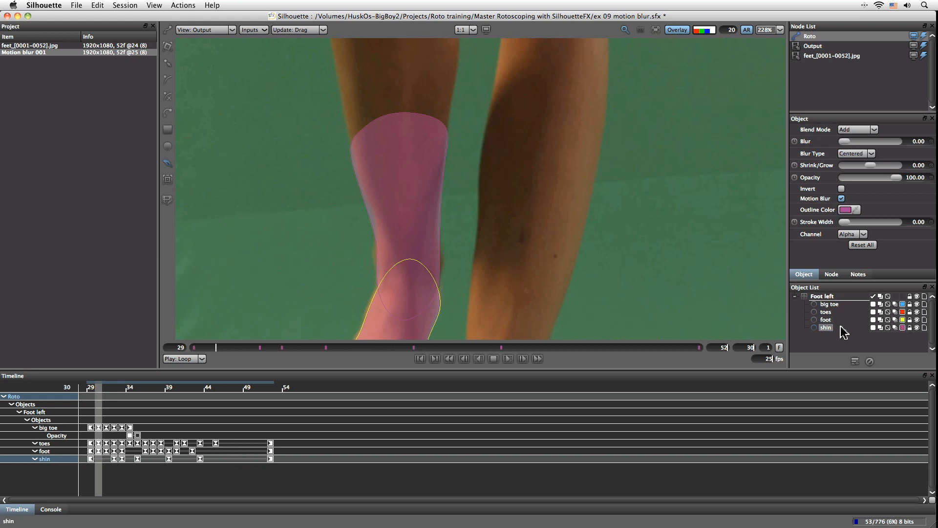
{"action": "left_click", "coordinate": [902, 327]}
{"action": "left_click", "coordinate": [268, 264]}
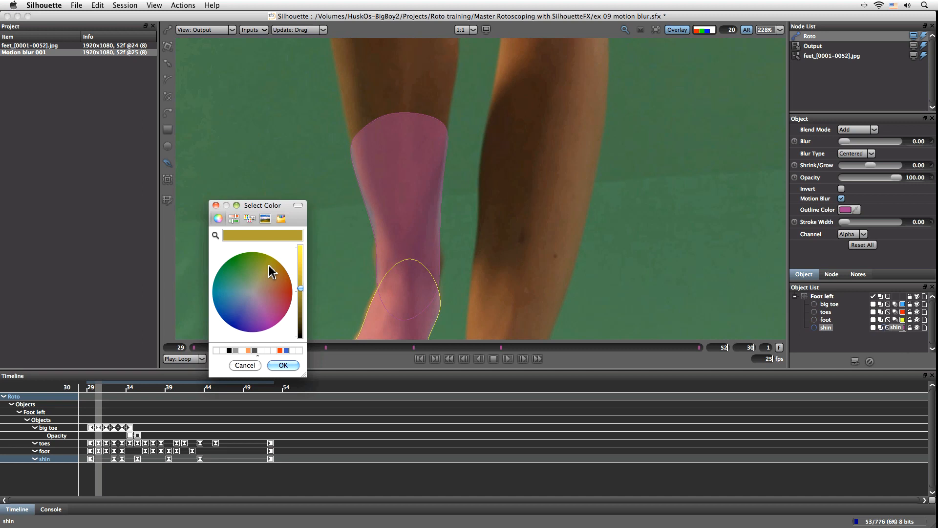
{"action": "left_click", "coordinate": [300, 261]}
{"action": "left_click_drag", "start_coordinate": [268, 264], "coordinate": [295, 257]}
{"action": "left_click", "coordinate": [288, 364]}
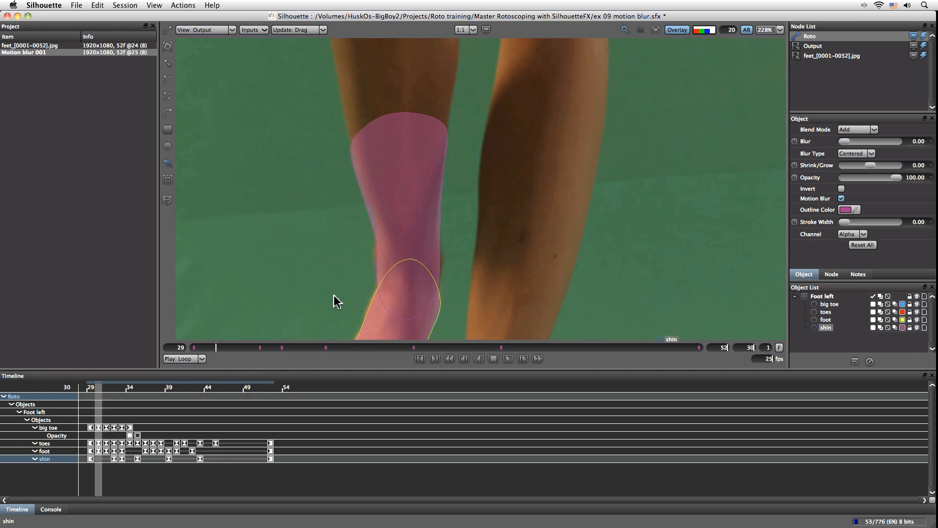
In the alpha view, try a 15.74 blur on the shin with Outer and Centered blur types, and set the blur back to 0.
{"action": "left_click_drag", "start_coordinate": [421, 170], "coordinate": [411, 262]}
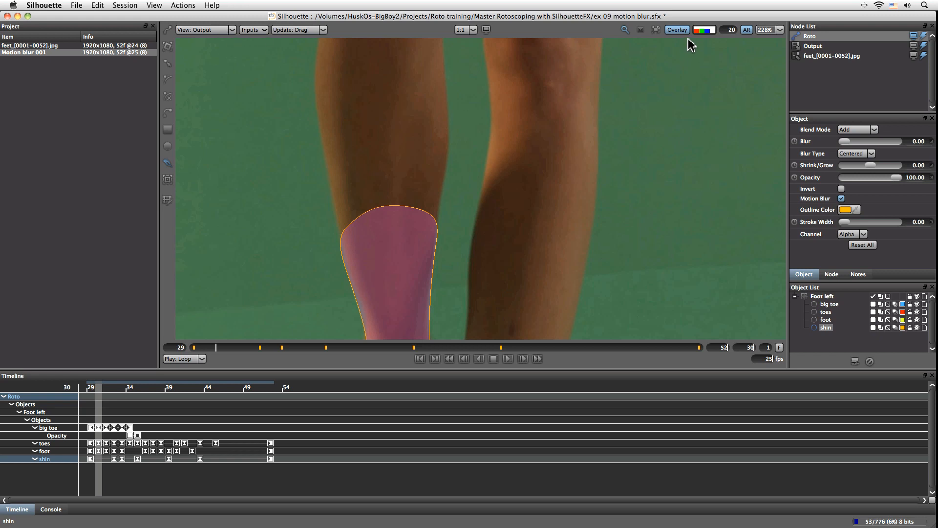
{"action": "key", "text": "a"}
{"action": "left_click_drag", "start_coordinate": [664, 236], "coordinate": [611, 168]}
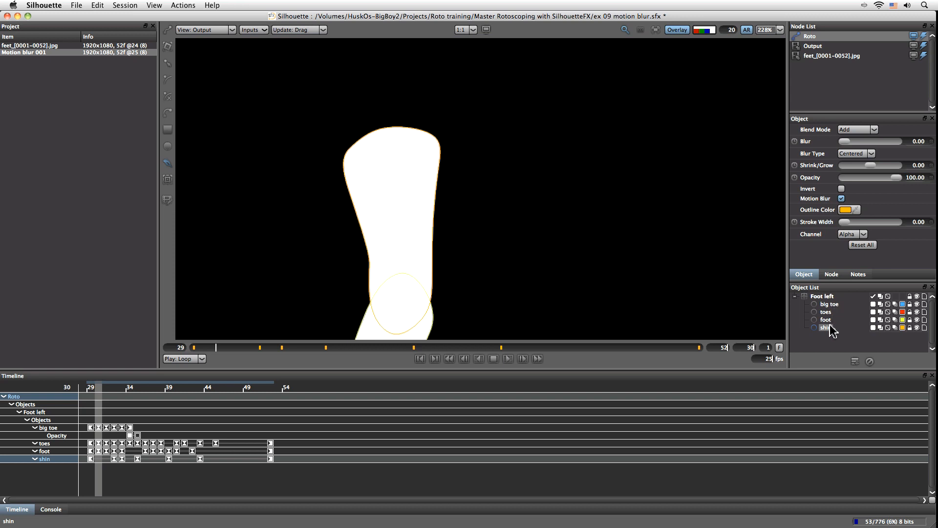
{"action": "left_click_drag", "start_coordinate": [844, 142], "coordinate": [852, 145]}
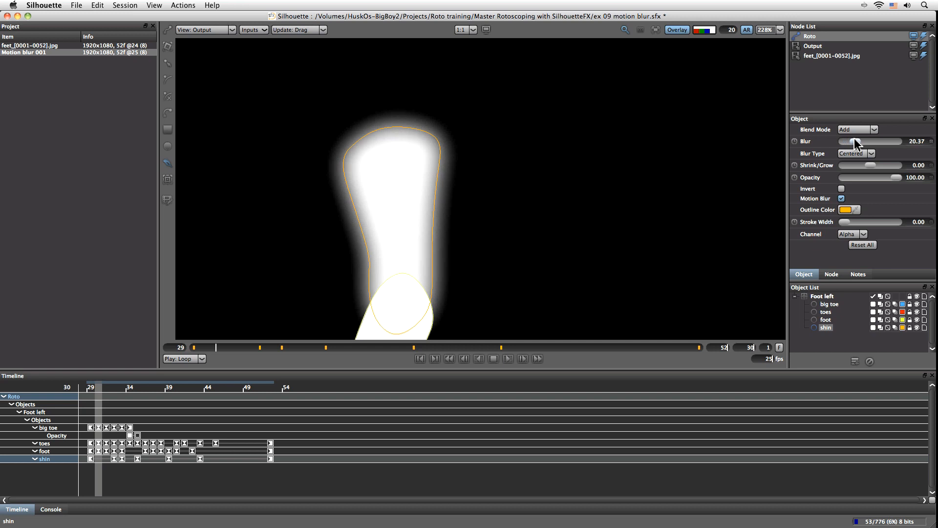
{"action": "left_click", "coordinate": [853, 153]}
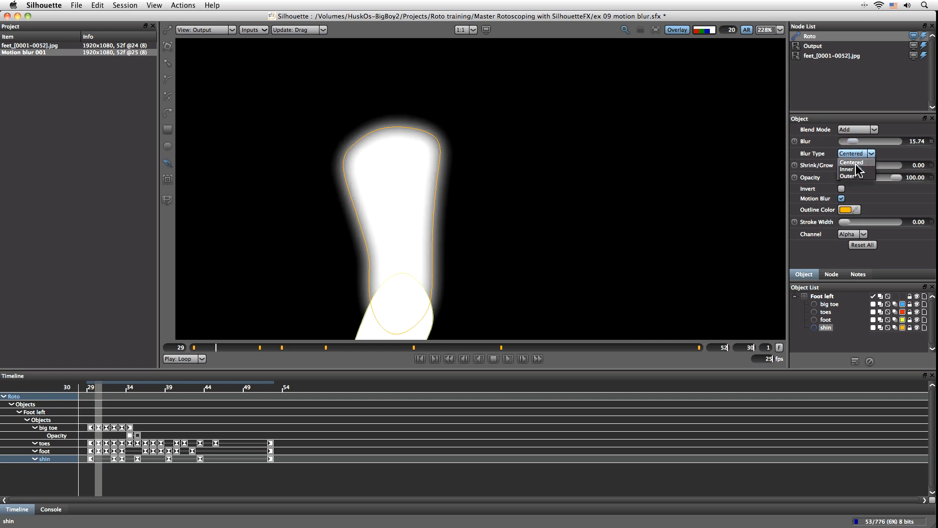
{"action": "left_click", "coordinate": [856, 161]}
{"action": "left_click", "coordinate": [854, 153]}
{"action": "left_click", "coordinate": [850, 175]}
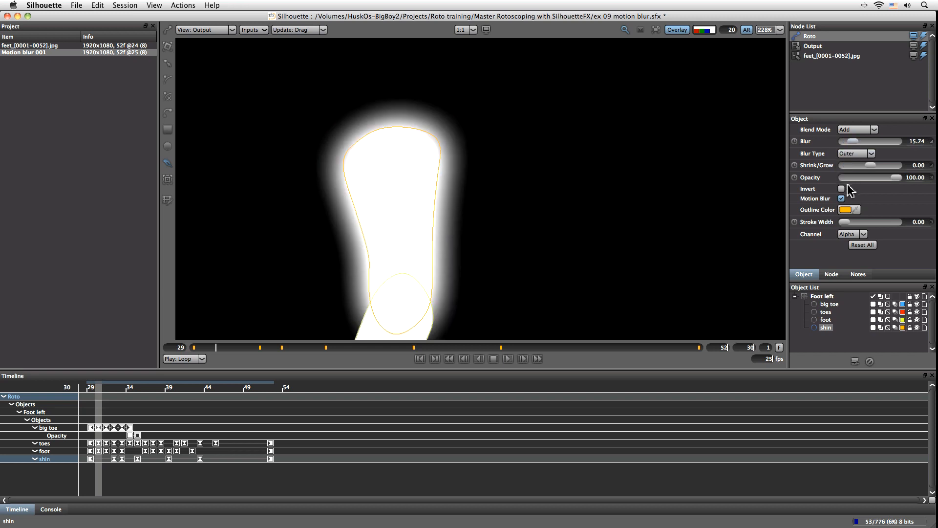
{"action": "left_click", "coordinate": [849, 155]}
{"action": "left_click", "coordinate": [850, 162]}
{"action": "left_click_drag", "start_coordinate": [852, 141], "coordinate": [781, 152]}
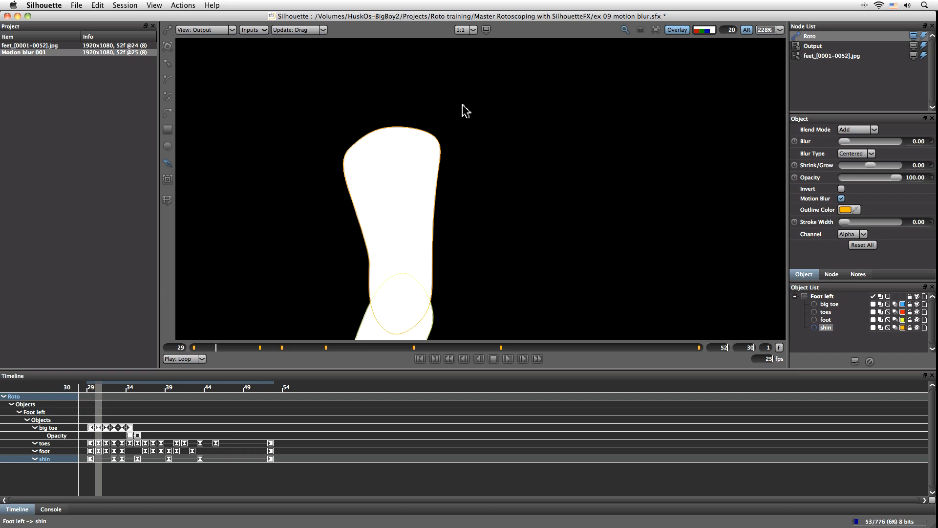
In the colour view, add four feather points to the shin shape, two on its upper edge and one on each side.
{"action": "left_click", "coordinate": [709, 31]}
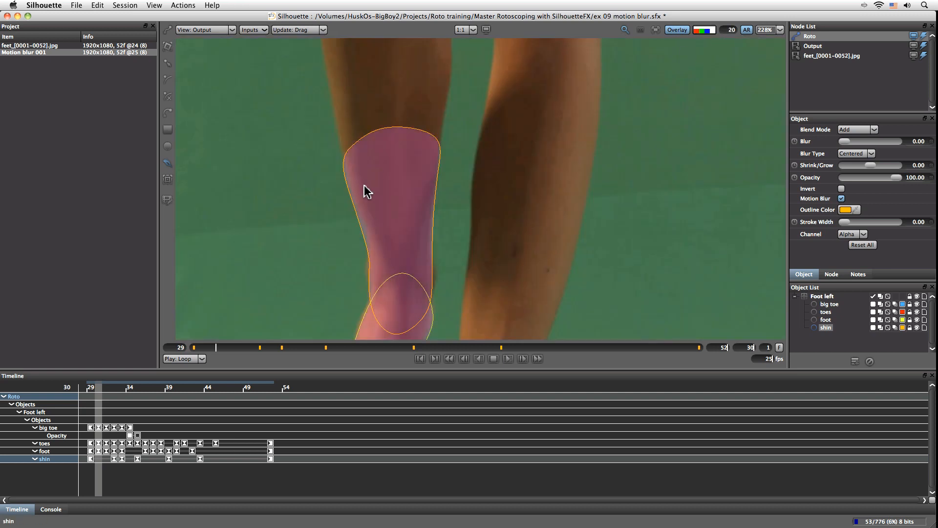
{"action": "scroll", "coordinate": [362, 224], "scroll_direction": "up", "scroll_amount": 3}
{"action": "left_click_drag", "start_coordinate": [441, 164], "coordinate": [400, 276]}
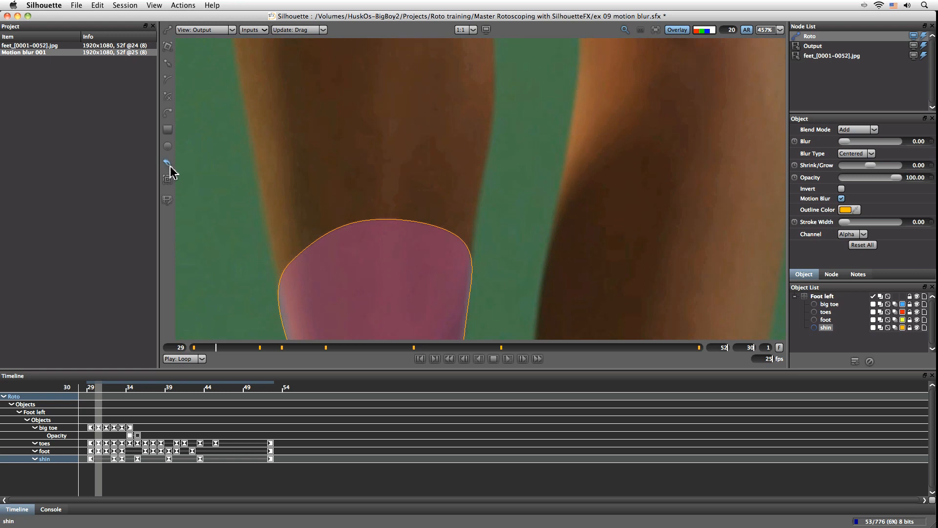
{"action": "left_click", "coordinate": [287, 268]}
{"action": "left_click", "coordinate": [457, 239]}
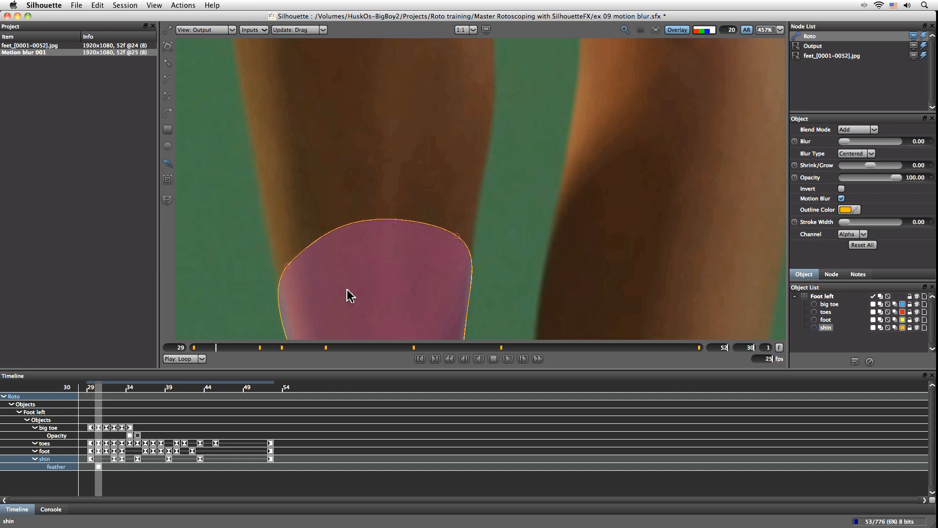
{"action": "left_click", "coordinate": [279, 283]}
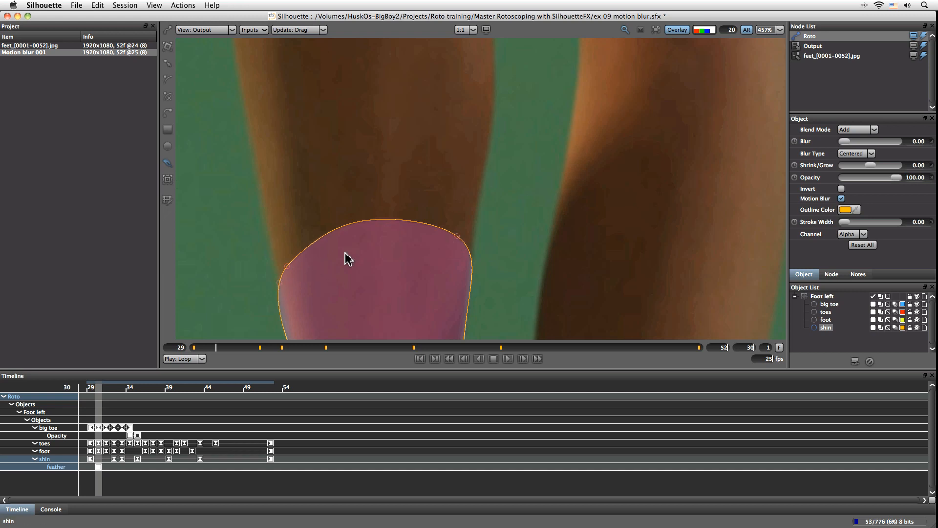
{"action": "left_click", "coordinate": [470, 255]}
Pull the two upper feather points up the leg to give the shin's upper edge a wide soft falloff.
{"action": "left_click_drag", "start_coordinate": [288, 267], "coordinate": [295, 197]}
{"action": "left_click_drag", "start_coordinate": [455, 237], "coordinate": [452, 181]}
{"action": "left_click_drag", "start_coordinate": [296, 197], "coordinate": [278, 178]}
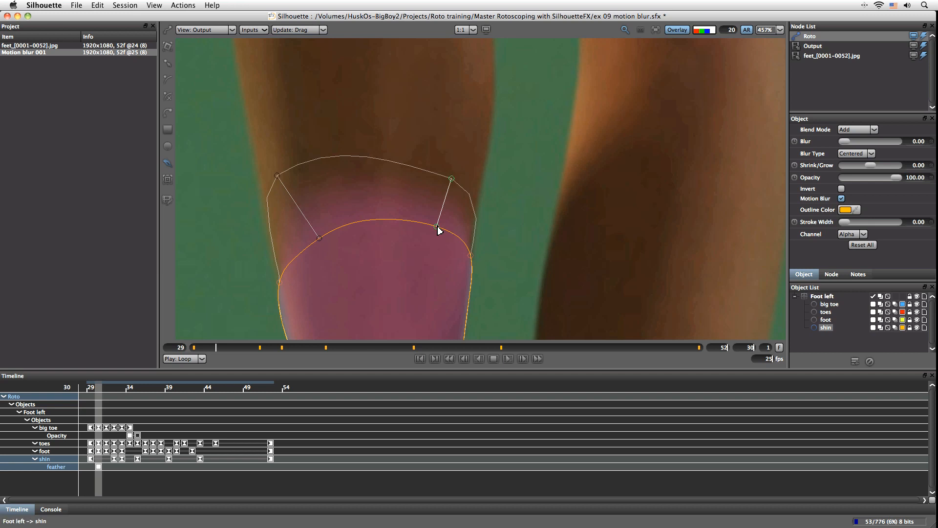
{"action": "left_click_drag", "start_coordinate": [453, 180], "coordinate": [434, 145]}
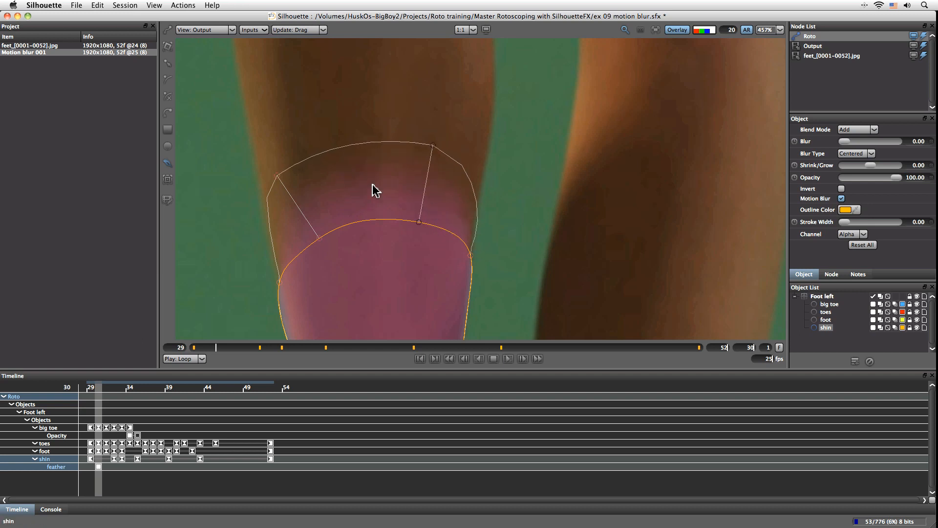
{"action": "left_click_drag", "start_coordinate": [277, 176], "coordinate": [273, 173]}
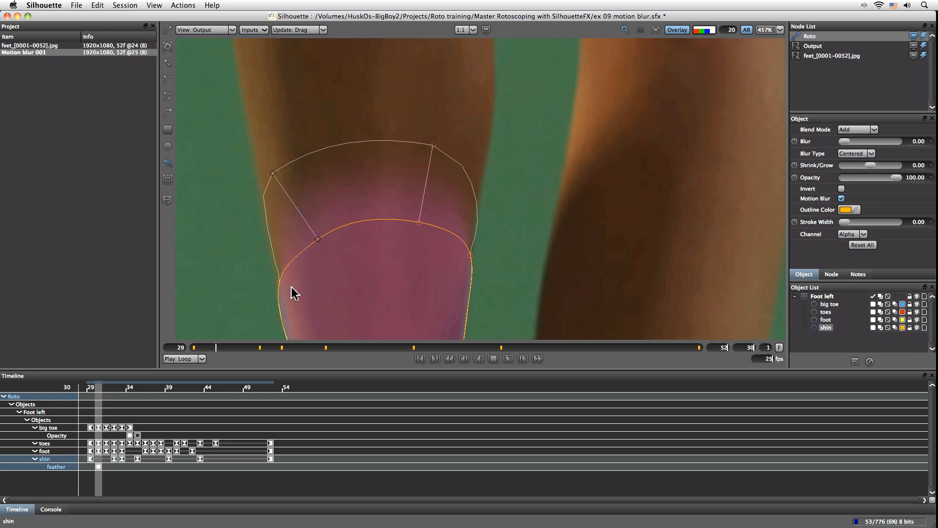
Check the shin's feather in the alpha view and pull its two upper feather points slightly farther out.
{"action": "left_click", "coordinate": [683, 31]}
{"action": "left_click", "coordinate": [682, 31]}
{"action": "left_click", "coordinate": [711, 30]}
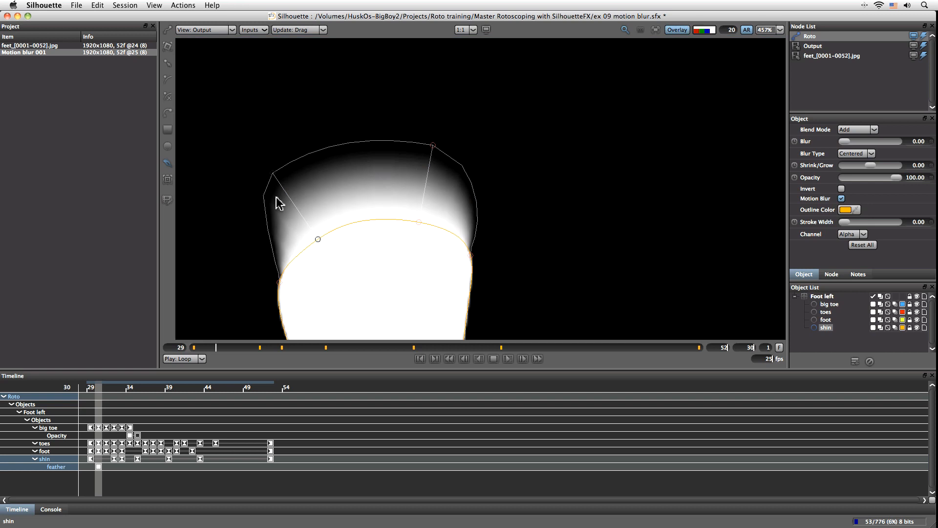
{"action": "mouse_move", "coordinate": [273, 175]}
{"action": "left_mouse_down"}
{"action": "mouse_move", "coordinate": [257, 177]}
{"action": "mouse_move", "coordinate": [266, 172]}
{"action": "left_mouse_up"}
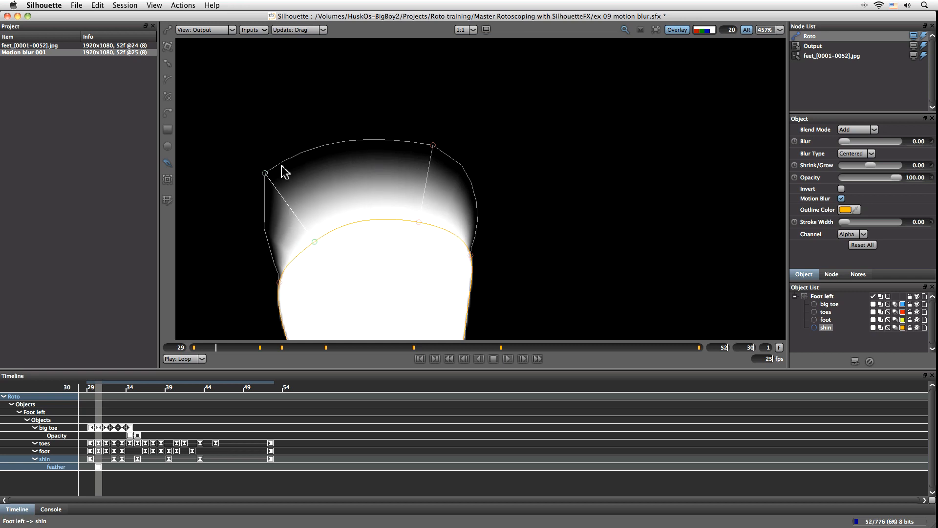
{"action": "left_click_drag", "start_coordinate": [432, 145], "coordinate": [434, 142]}
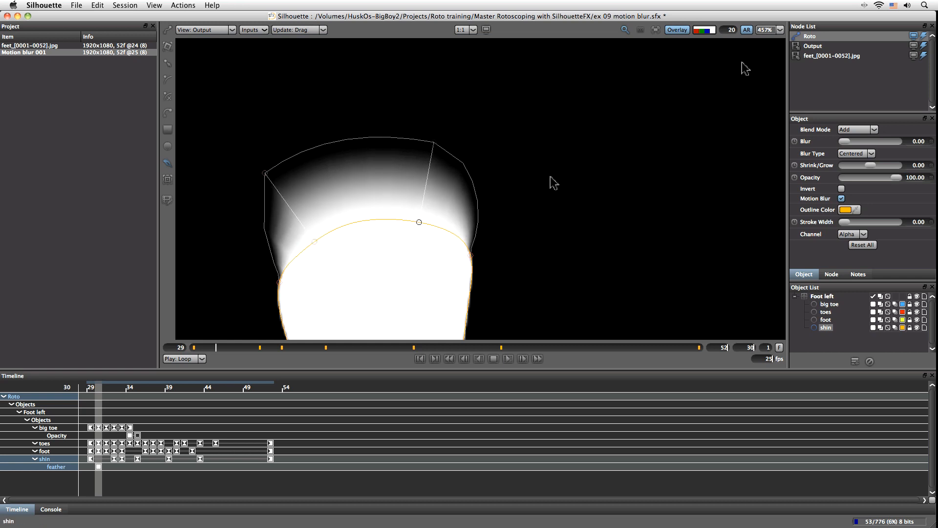
Slide the anchors of the shin's two upper feather points along its upper edge to even out the falloff.
{"action": "mouse_move", "coordinate": [420, 225]}
{"action": "left_mouse_down"}
{"action": "mouse_move", "coordinate": [448, 235]}
{"action": "mouse_move", "coordinate": [431, 227]}
{"action": "left_mouse_up"}
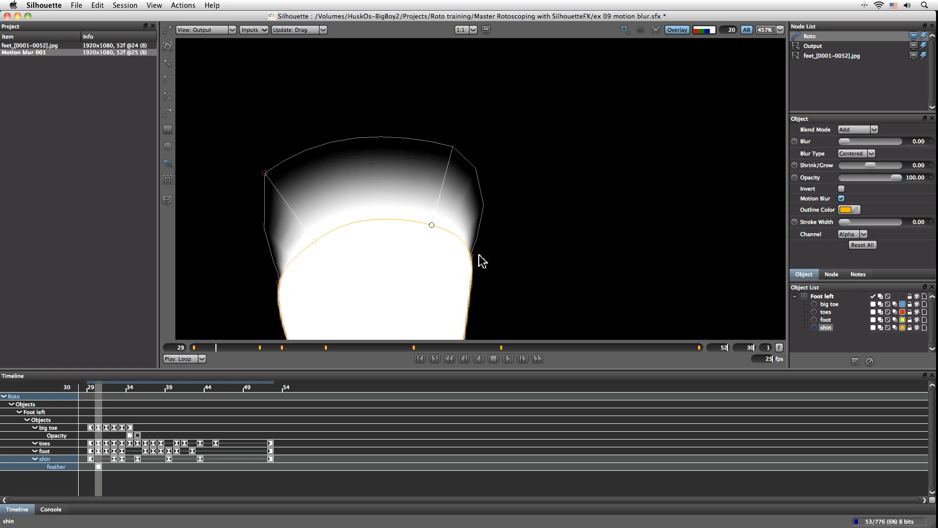
{"action": "mouse_move", "coordinate": [315, 243]}
{"action": "left_mouse_down"}
{"action": "mouse_move", "coordinate": [306, 250]}
{"action": "mouse_move", "coordinate": [315, 241]}
{"action": "left_mouse_up"}
Try reshaping the feather with the side feather point on the shin's left edge, undo the move and deselect the shape.
{"action": "left_click", "coordinate": [167, 62]}
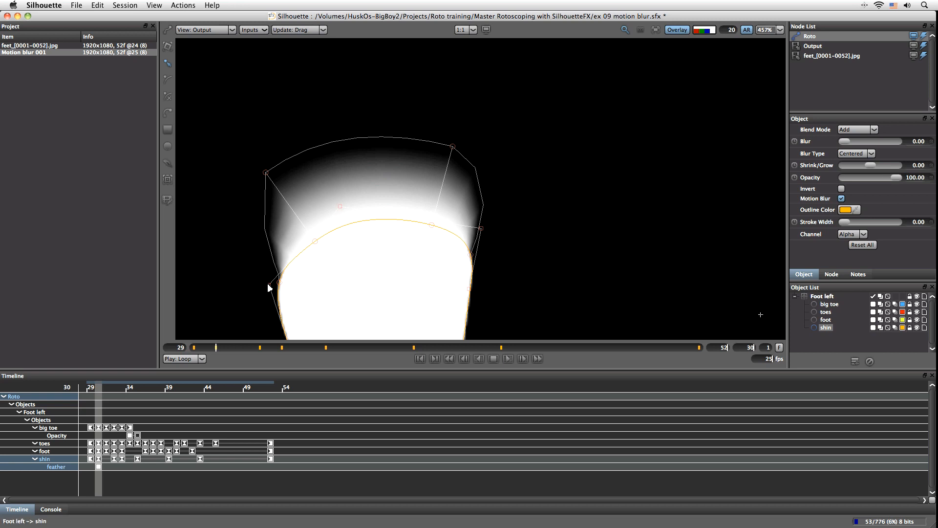
{"action": "left_click_drag", "start_coordinate": [270, 288], "coordinate": [259, 272]}
{"action": "key", "text": "super+z"}
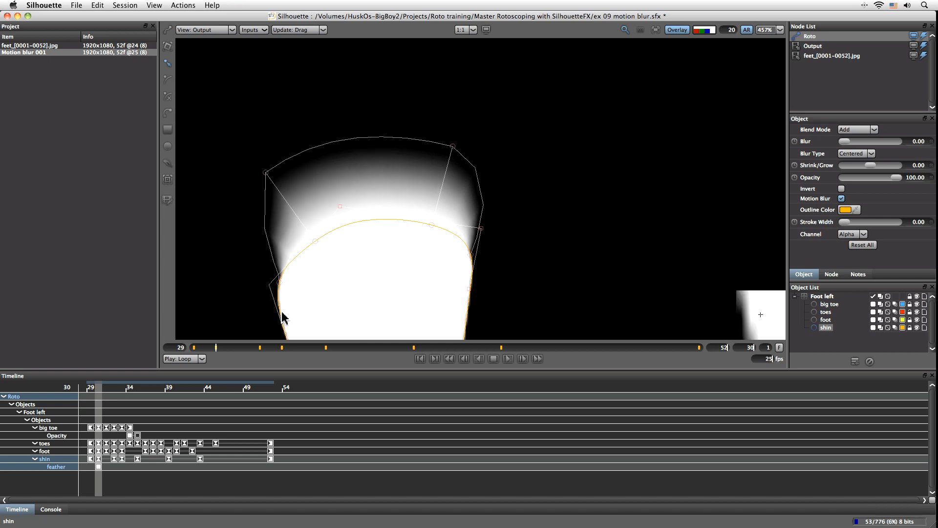
{"action": "left_click", "coordinate": [267, 287]}
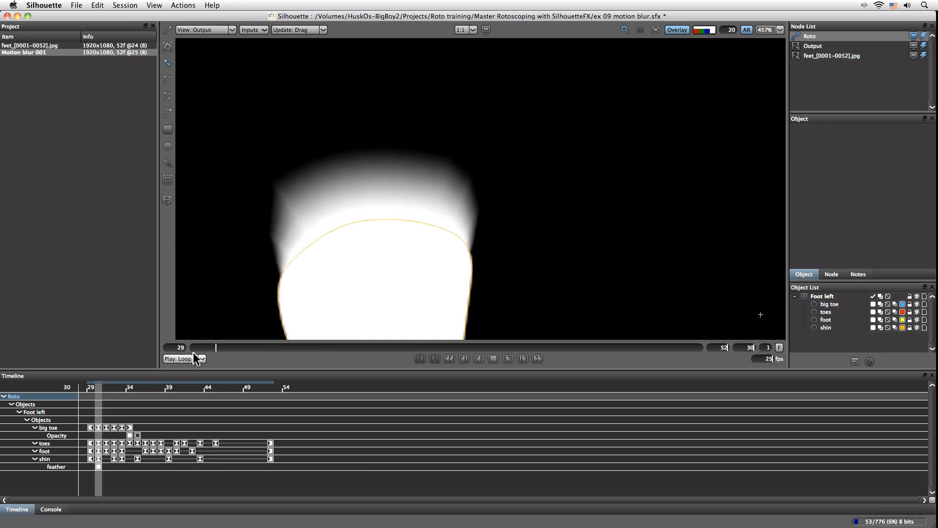
Check the shin's feather at frame 32 in the alpha view, then return to frame 29 with the alpha overlaid on the footage.
{"action": "left_click_drag", "start_coordinate": [205, 350], "coordinate": [259, 347]}
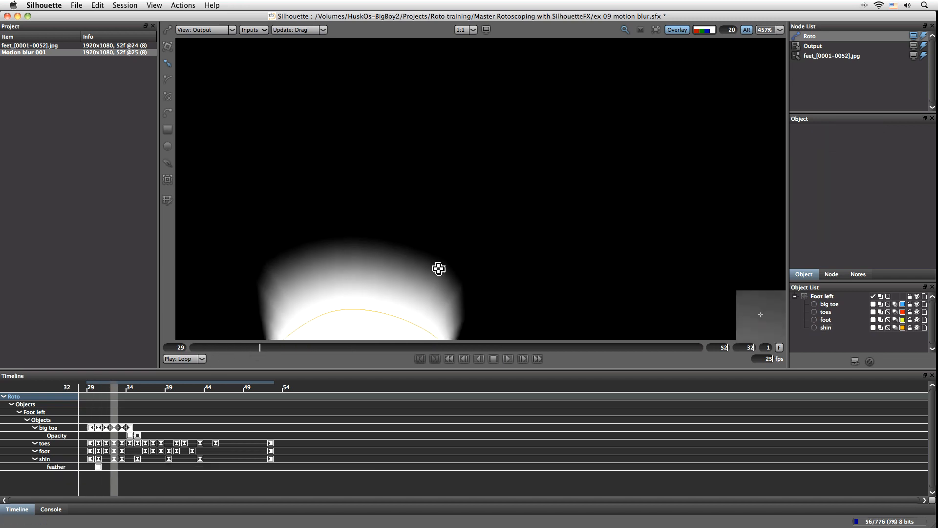
{"action": "left_click_drag", "start_coordinate": [564, 97], "coordinate": [607, 76]}
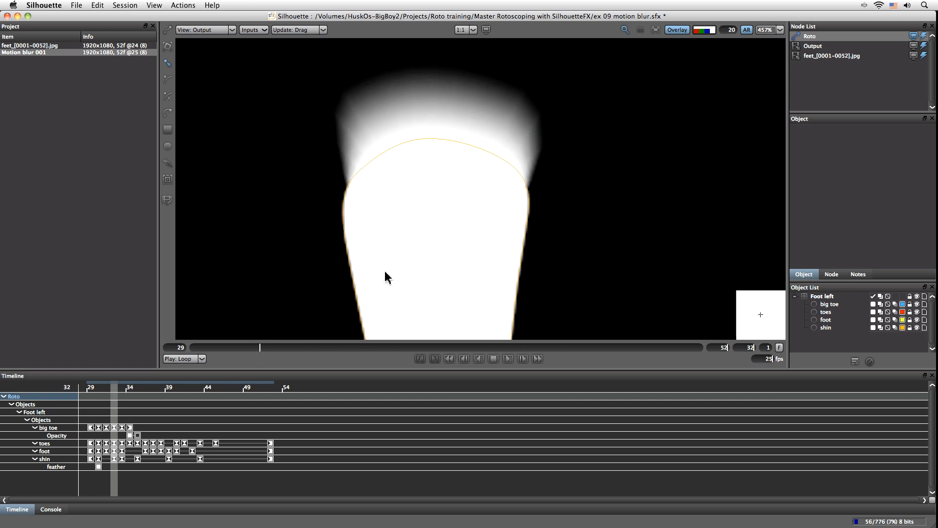
{"action": "scroll", "coordinate": [385, 274], "scroll_direction": "down", "scroll_amount": 2}
{"action": "left_click_drag", "start_coordinate": [453, 285], "coordinate": [458, 226]}
{"action": "left_click_drag", "start_coordinate": [261, 344], "coordinate": [138, 347]}
{"action": "left_click", "coordinate": [706, 30]}
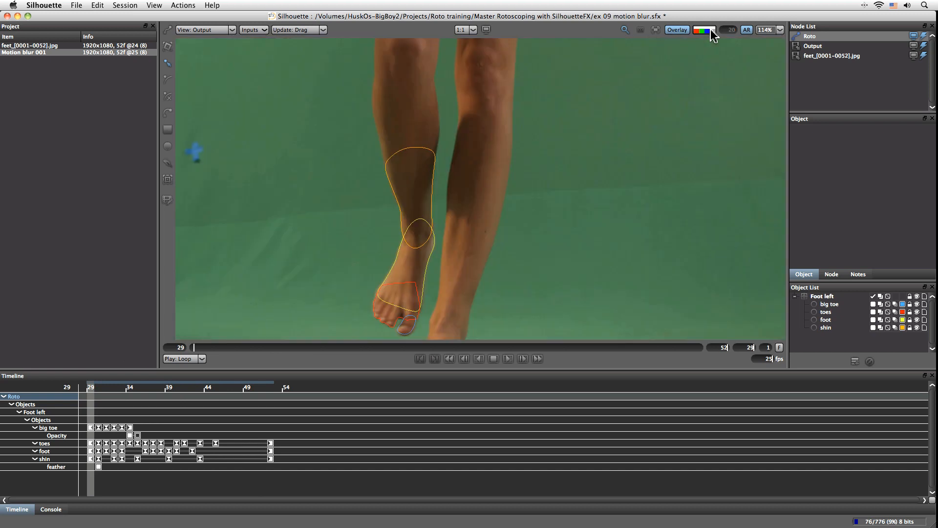
{"action": "left_click_drag", "start_coordinate": [201, 347], "coordinate": [152, 348]}
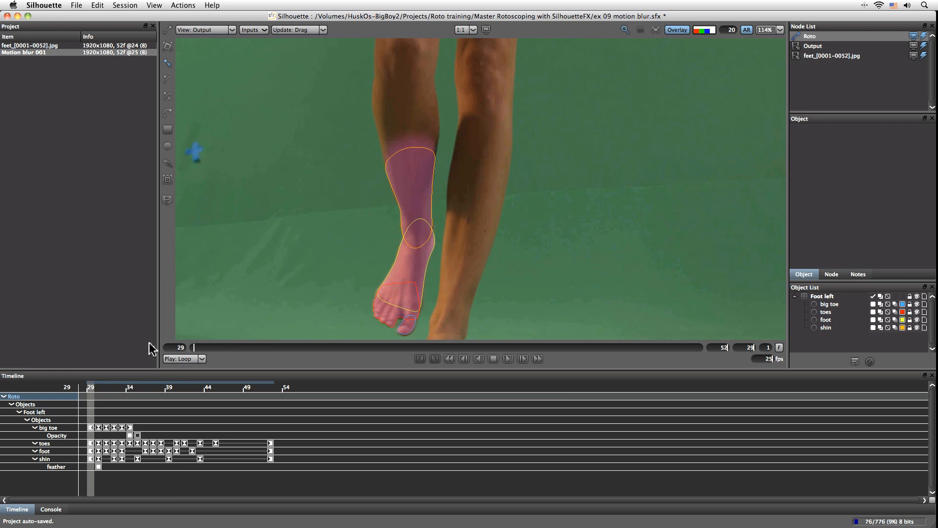
At frame 29, pull the shin's two upper feather points much farther up the leg and compare the falloff at frame 31 in the alpha view.
{"action": "left_click", "coordinate": [403, 155]}
{"action": "left_click_drag", "start_coordinate": [383, 136], "coordinate": [389, 95]}
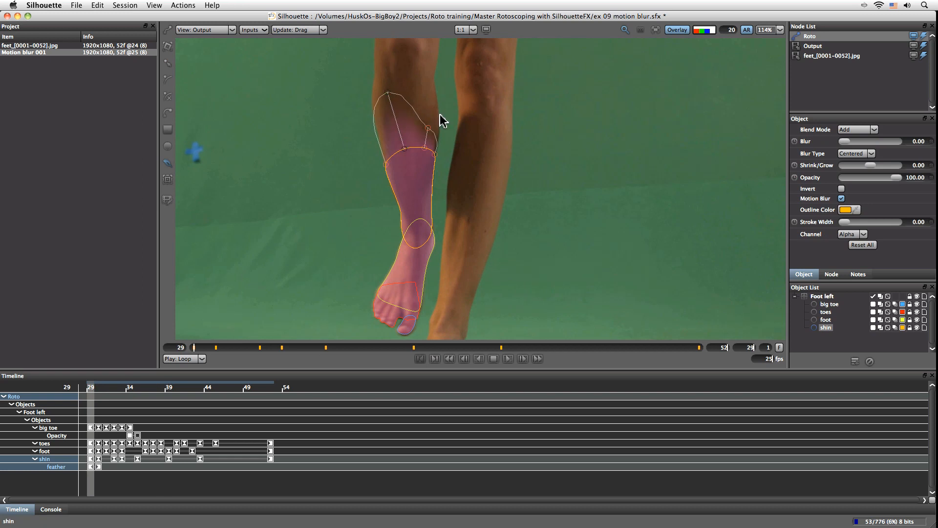
{"action": "left_click_drag", "start_coordinate": [431, 128], "coordinate": [413, 89]}
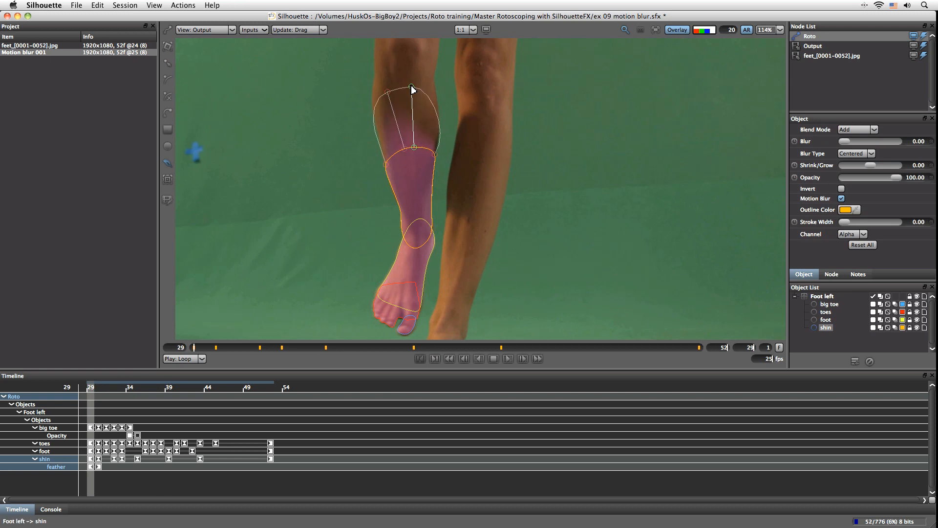
{"action": "left_click", "coordinate": [388, 92]}
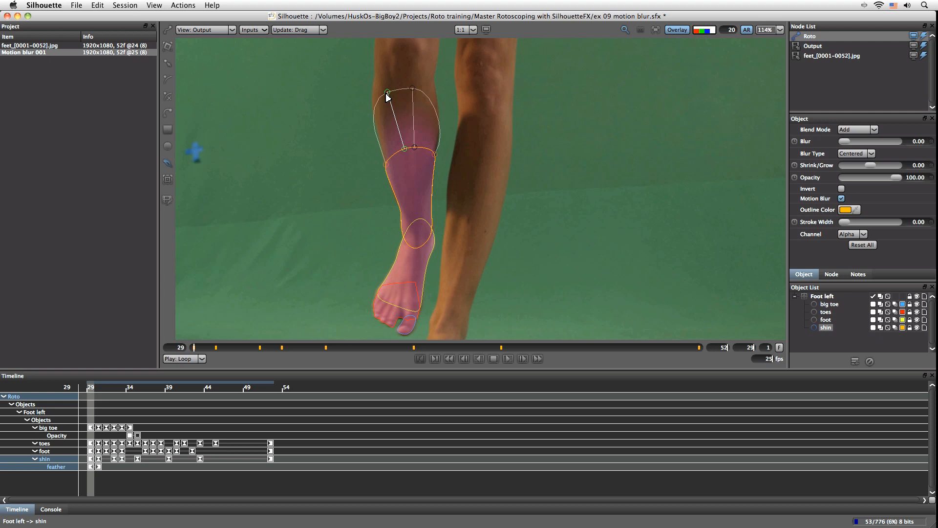
{"action": "left_click", "coordinate": [713, 33]}
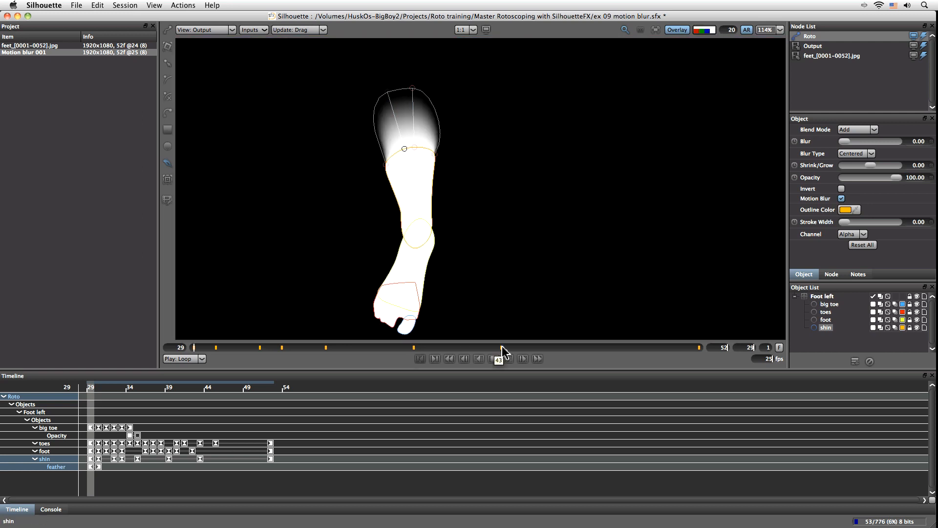
{"action": "left_click_drag", "start_coordinate": [381, 348], "coordinate": [128, 374]}
{"action": "left_click", "coordinate": [237, 347]}
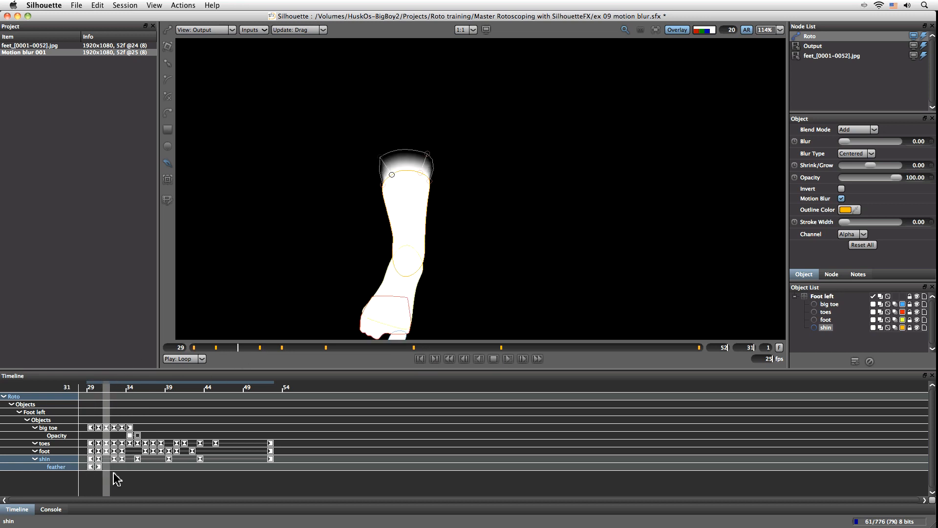
Try deleting the shin's feather keyframe at frame 29, then undo the deletion.
{"action": "left_click", "coordinate": [90, 467]}
{"action": "key", "text": "Delete"}
{"action": "left_click_drag", "start_coordinate": [101, 386], "coordinate": [79, 389]}
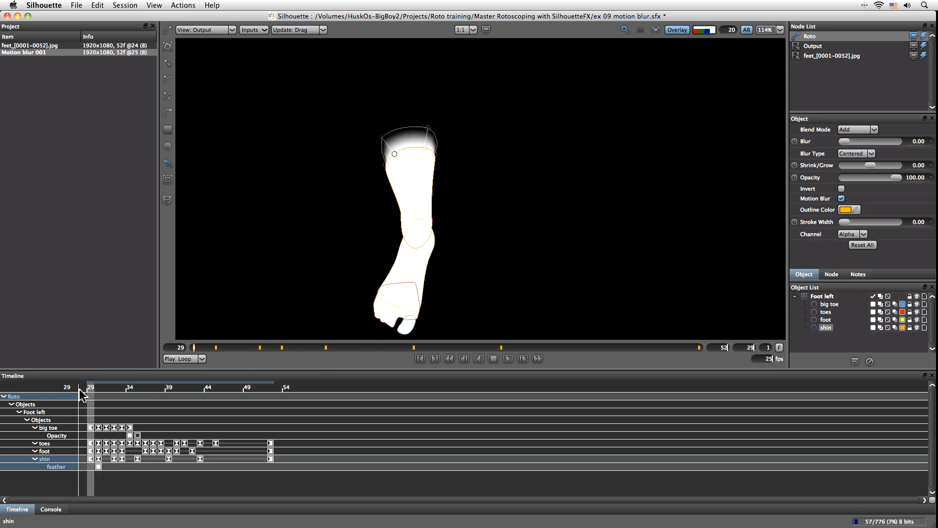
{"action": "key", "text": "super+z"}
Delete the shin's feather keyframe at frame 30, check the feather over the colour footage and save the project.
{"action": "left_click", "coordinate": [98, 466]}
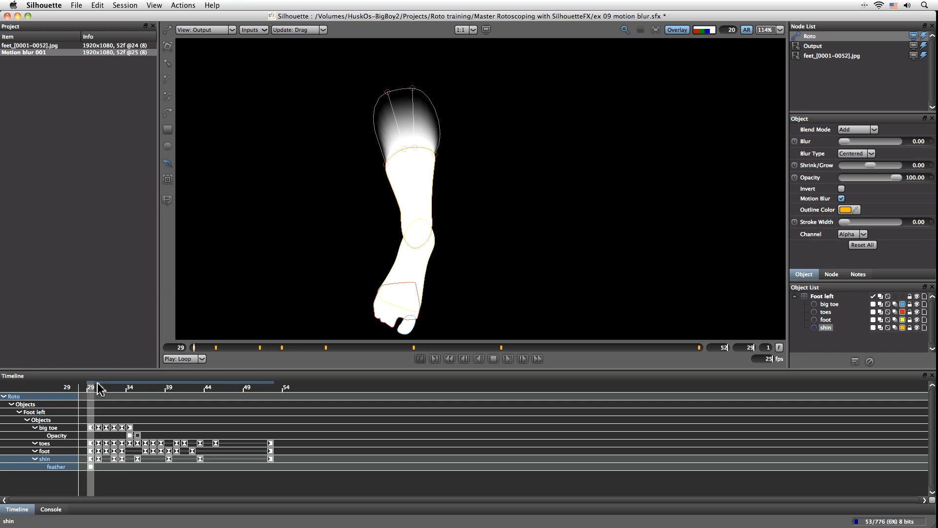
{"action": "left_click_drag", "start_coordinate": [95, 394], "coordinate": [45, 398]}
{"action": "left_click", "coordinate": [713, 32]}
{"action": "left_click_drag", "start_coordinate": [456, 292], "coordinate": [443, 196]}
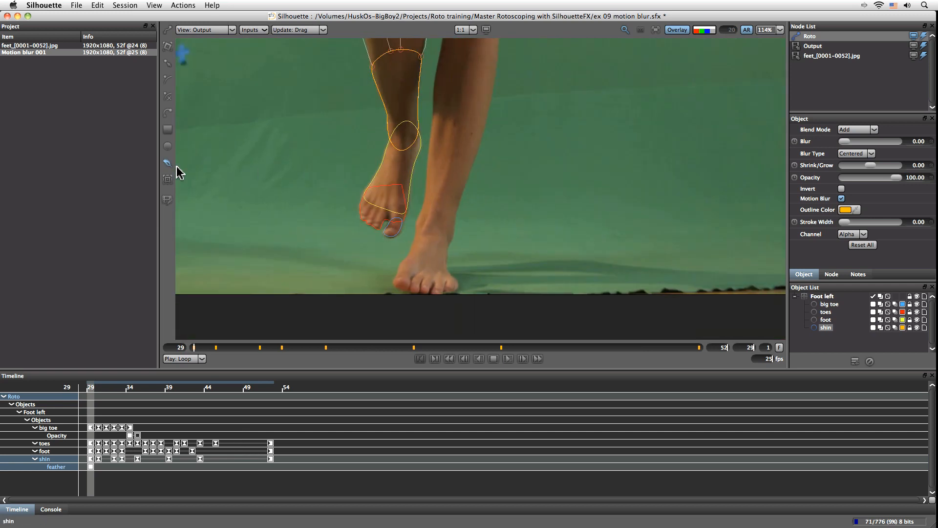
{"action": "left_click_drag", "start_coordinate": [496, 120], "coordinate": [409, 226]}
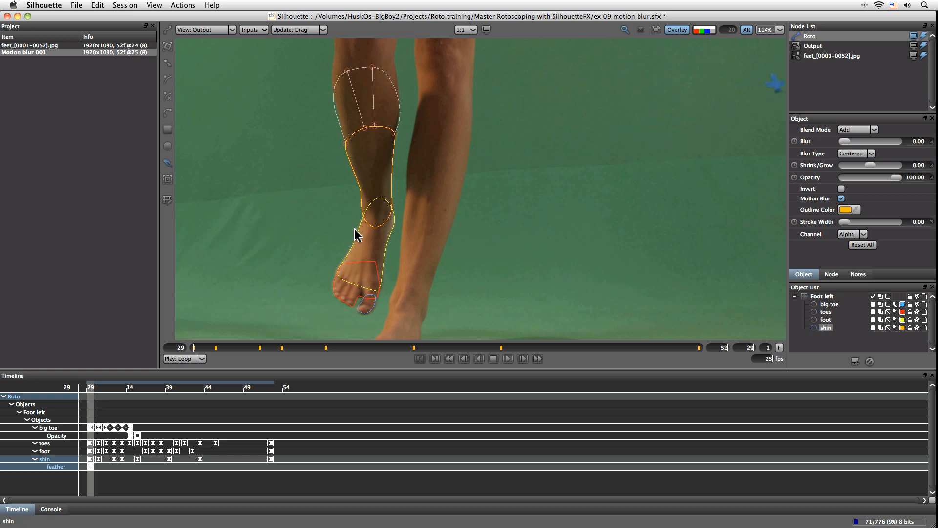
{"action": "left_click_drag", "start_coordinate": [448, 280], "coordinate": [506, 266]}
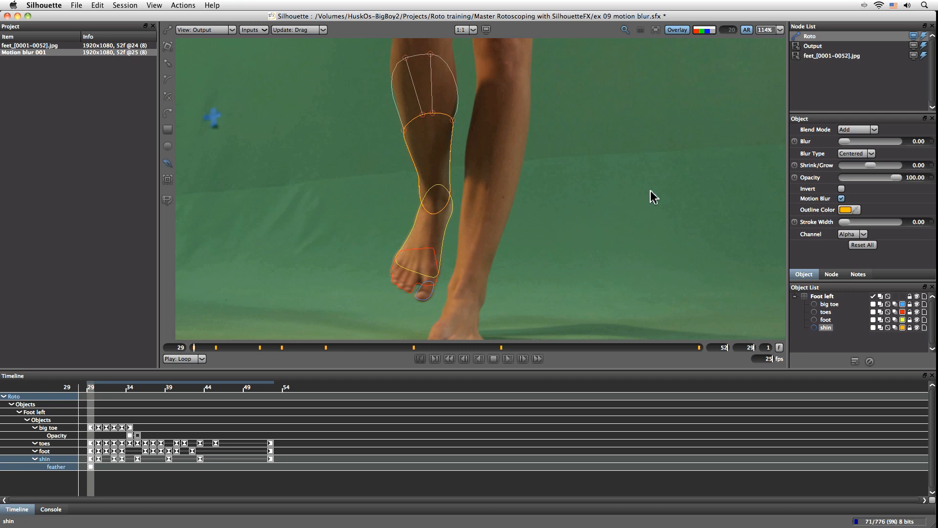
{"action": "key", "text": "super+s"}
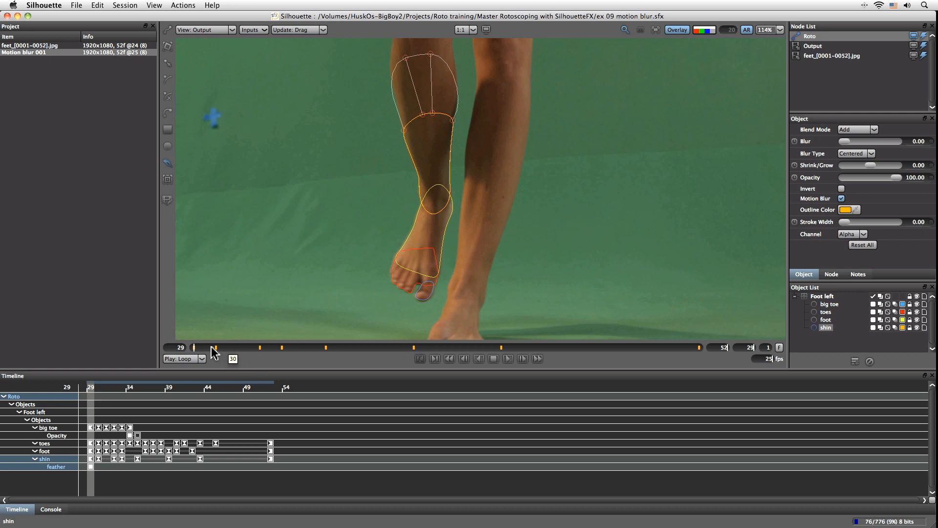
At frame 32, hide the shape outlines and show the alpha overlay on the blurred toes.
{"action": "left_click", "coordinate": [258, 347]}
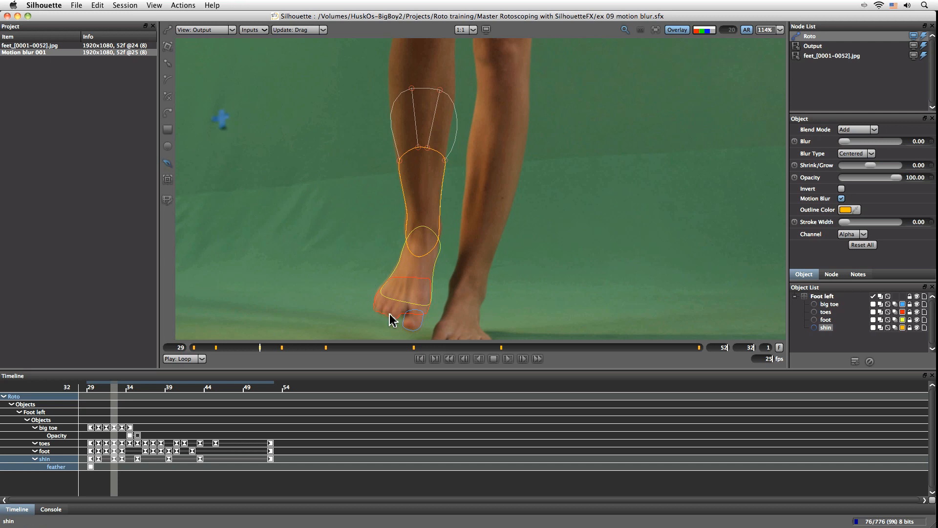
{"action": "scroll", "coordinate": [389, 305], "scroll_direction": "up", "scroll_amount": 2}
{"action": "left_click_drag", "start_coordinate": [519, 304], "coordinate": [444, 190]}
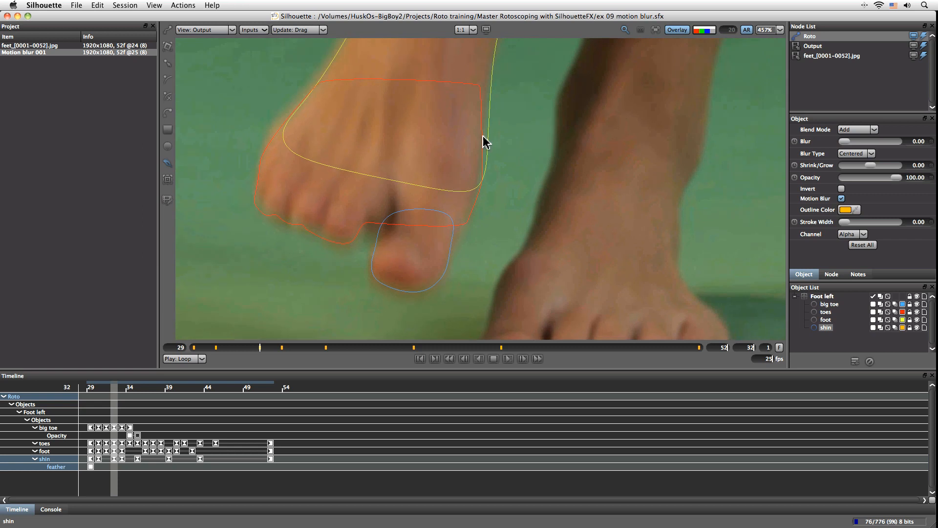
{"action": "left_click", "coordinate": [688, 33]}
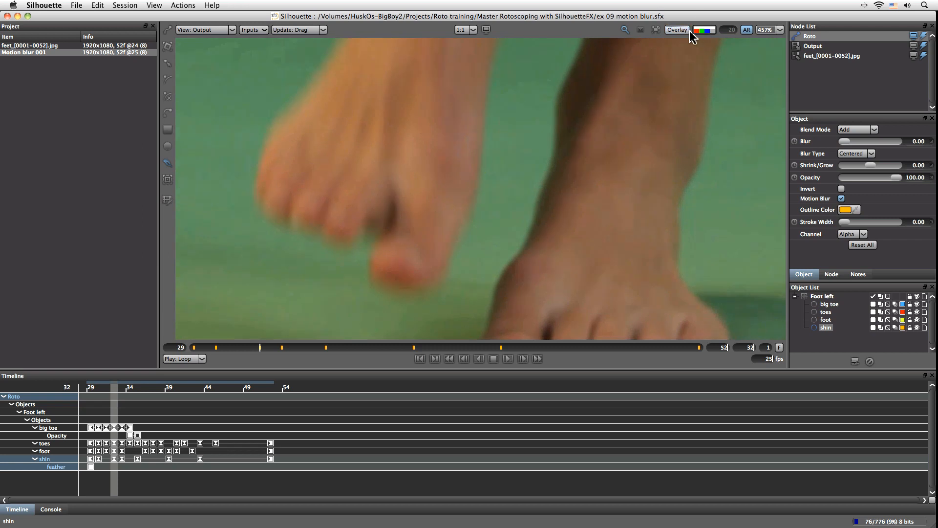
{"action": "left_click", "coordinate": [712, 31]}
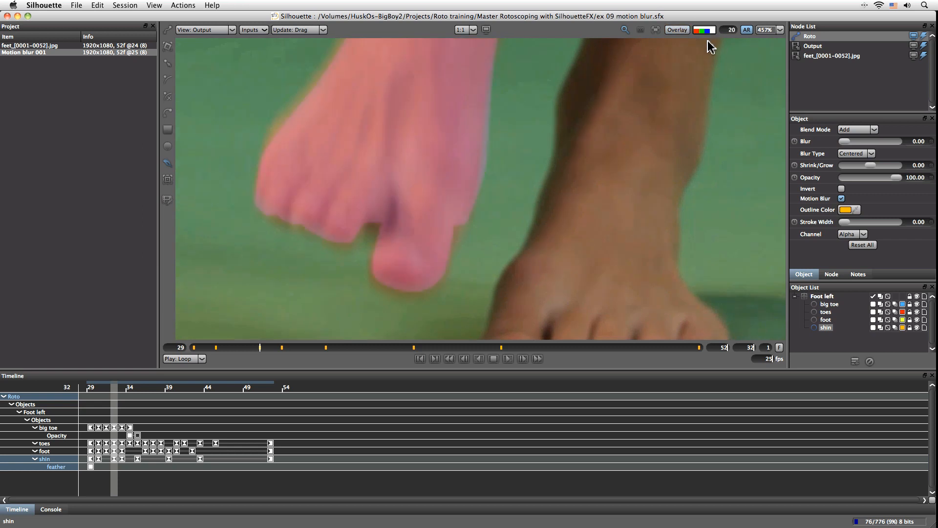
Enable motion blur for the Roto node and show the foot's matte in the alpha view.
{"action": "left_click", "coordinate": [831, 274]}
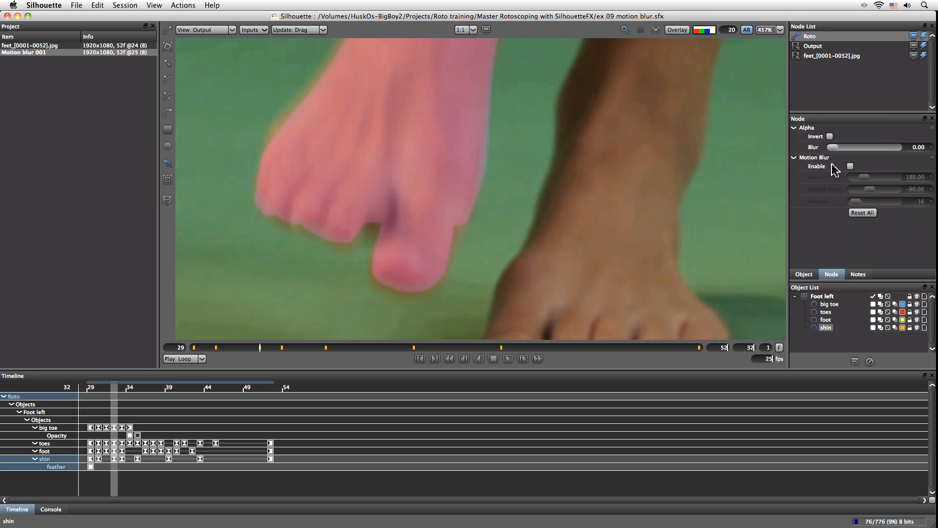
{"action": "left_click", "coordinate": [850, 166]}
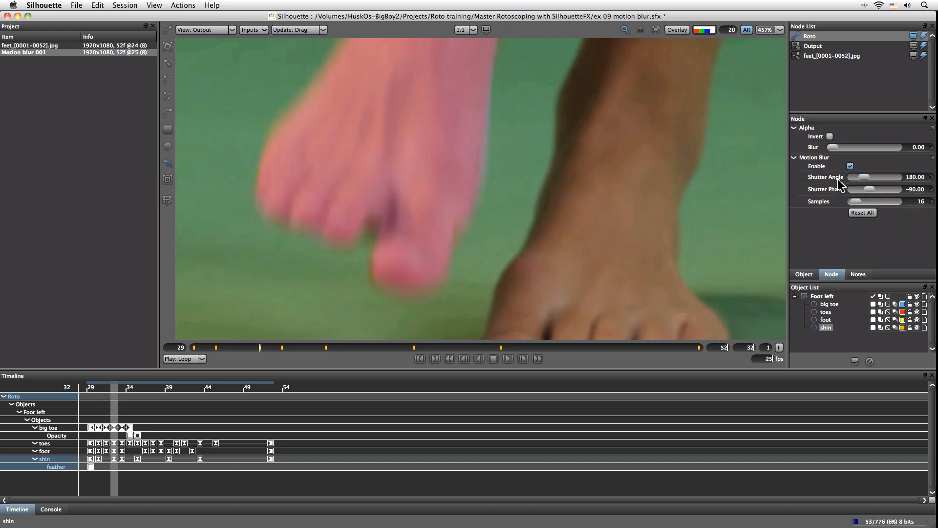
{"action": "left_click", "coordinate": [712, 31]}
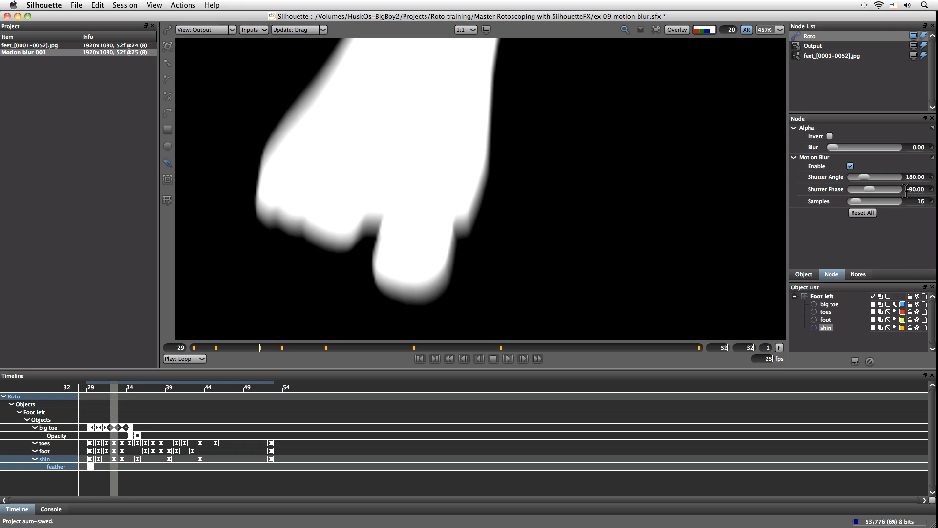
Try different motion blur Shutter Phase values and set the phase to 0.
{"action": "left_click_drag", "start_coordinate": [869, 190], "coordinate": [880, 190]}
{"action": "left_click", "coordinate": [923, 189]}
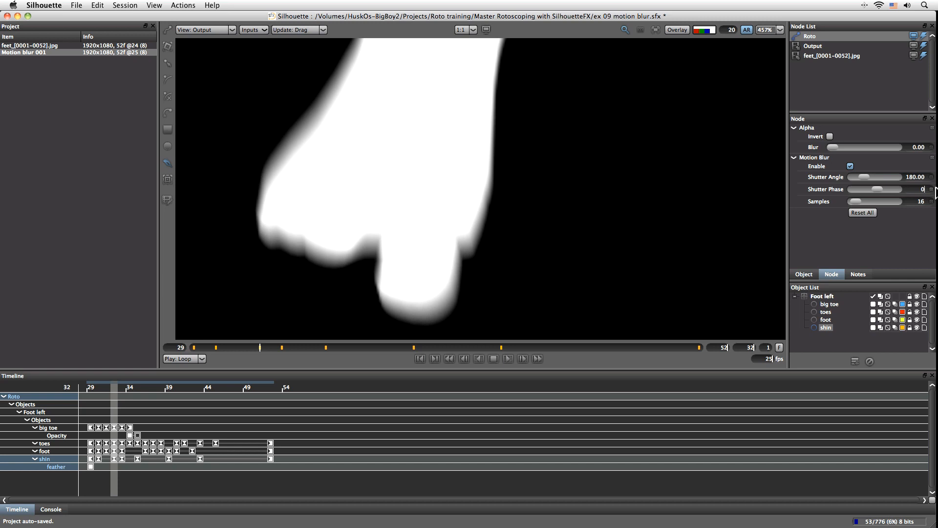
{"action": "type", "text": "0"}
{"action": "key", "text": "Return"}
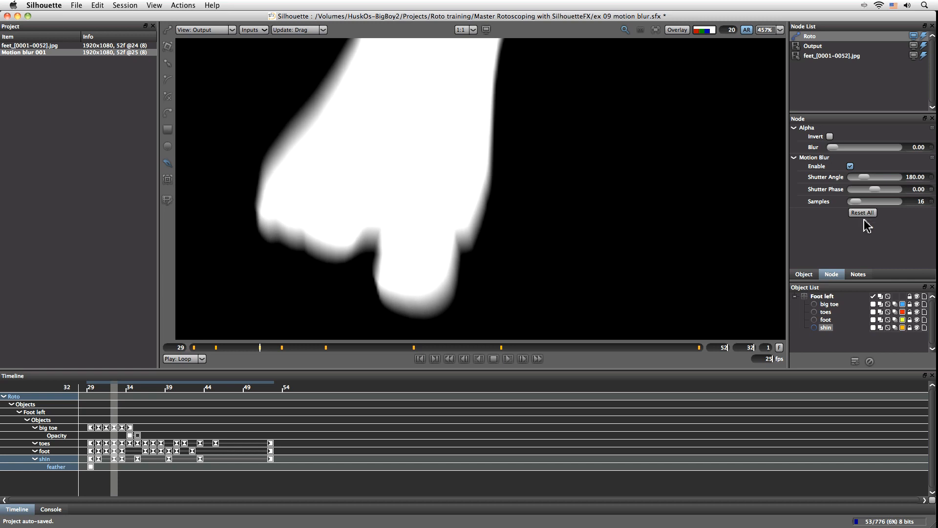
Show the alpha overlay at 60 opacity on the footage and set the motion blur Shutter Phase to -128.
{"action": "left_click", "coordinate": [713, 30]}
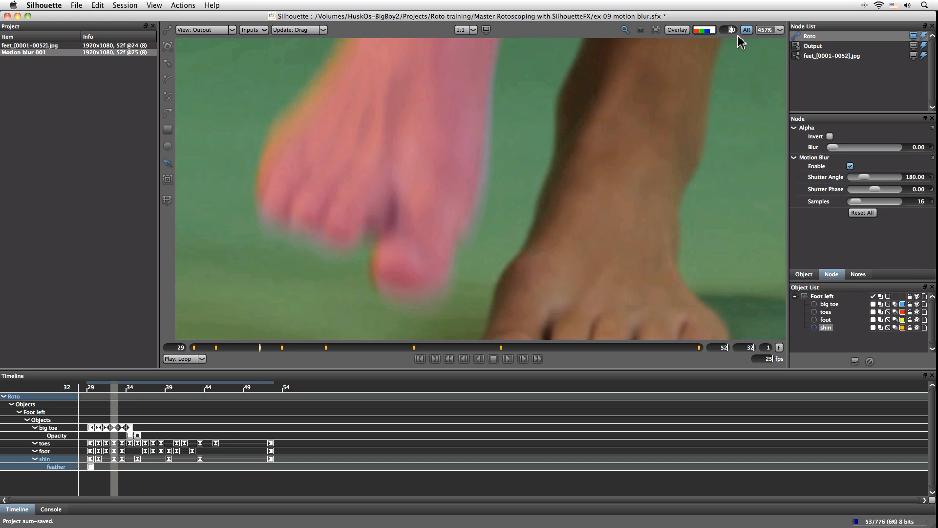
{"action": "key", "text": "Return"}
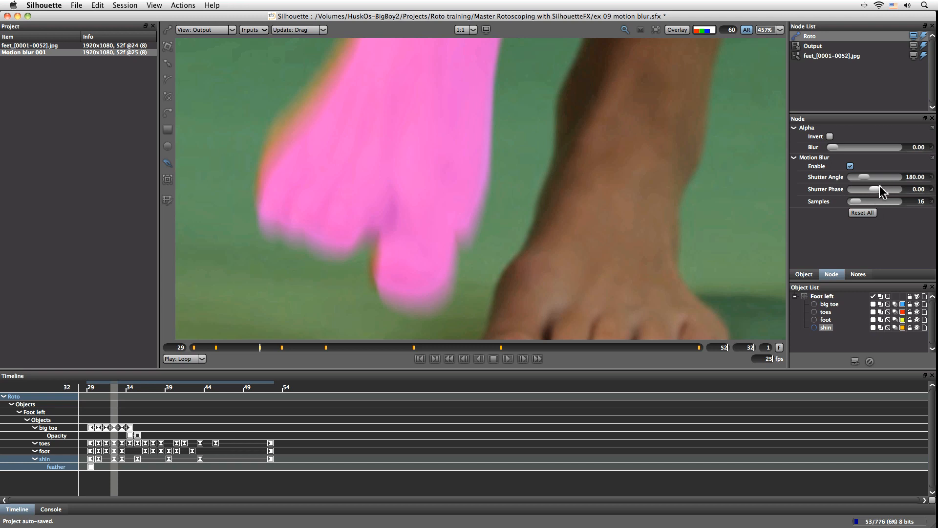
{"action": "left_click_drag", "start_coordinate": [874, 193], "coordinate": [866, 192]}
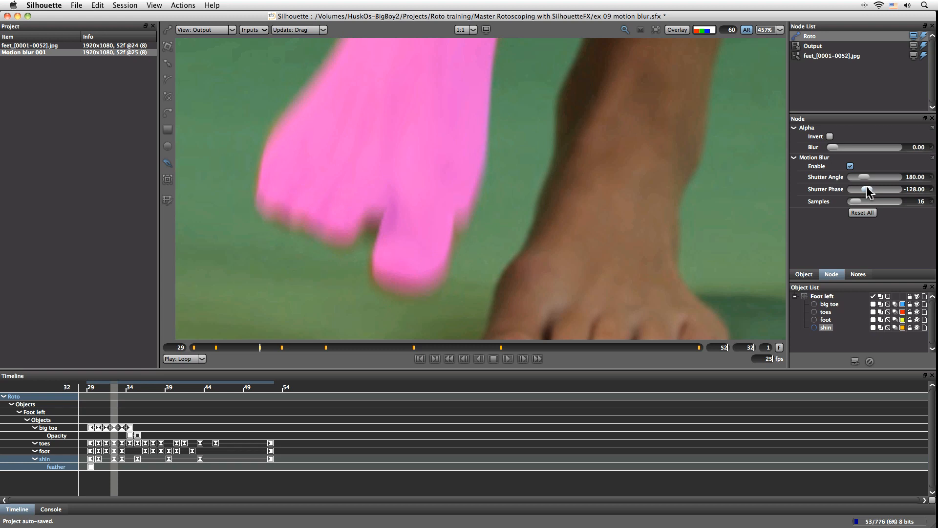
{"action": "left_click_drag", "start_coordinate": [869, 192], "coordinate": [868, 190]}
Try a 280 Shutter Angle for the motion blur and settle on 256.
{"action": "left_click_drag", "start_coordinate": [866, 181], "coordinate": [871, 179]}
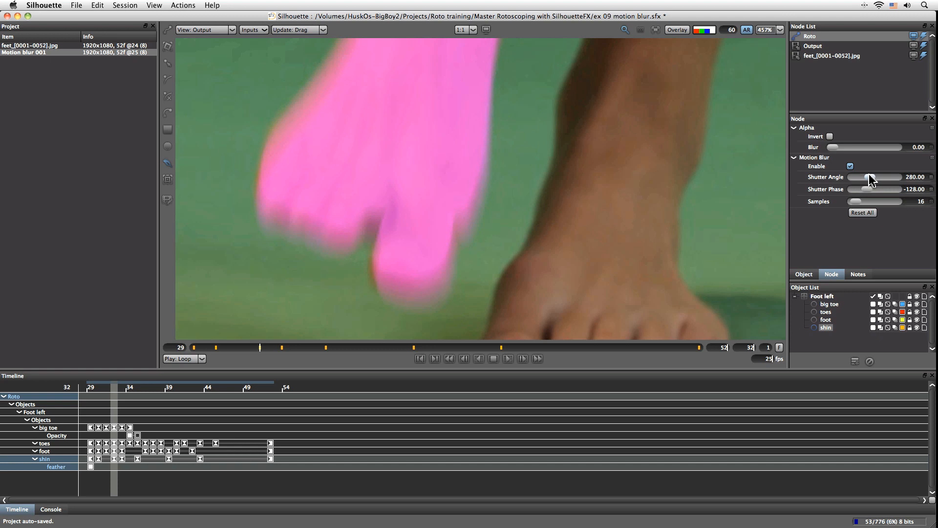
{"action": "left_click_drag", "start_coordinate": [868, 180], "coordinate": [868, 177]}
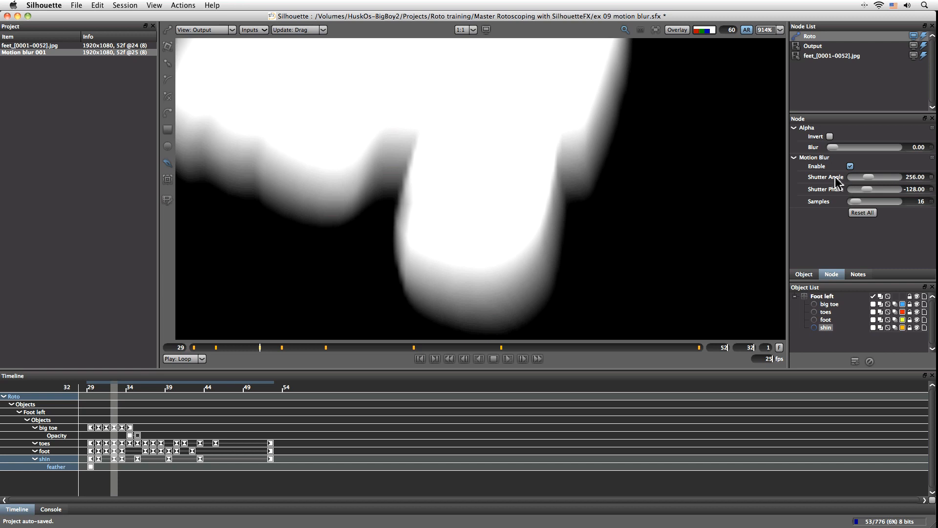
{"action": "mouse_move", "coordinate": [871, 180]}
{"action": "left_mouse_down"}
{"action": "mouse_move", "coordinate": [856, 179]}
{"action": "mouse_move", "coordinate": [867, 179]}
{"action": "left_mouse_up"}
Try higher motion blur Samples values such as 35, test playback and set the samples back to 16 at frame 32.
{"action": "left_click_drag", "start_coordinate": [855, 203], "coordinate": [855, 201]}
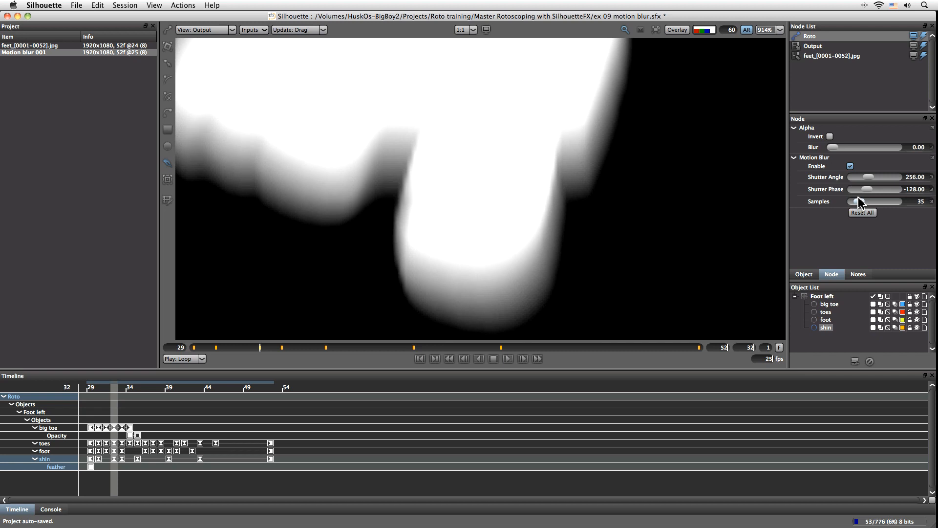
{"action": "left_click_drag", "start_coordinate": [855, 200], "coordinate": [856, 199]}
{"action": "left_click_drag", "start_coordinate": [862, 204], "coordinate": [861, 204]}
{"action": "left_click", "coordinate": [508, 359]}
{"action": "left_click", "coordinate": [494, 358]}
{"action": "left_click_drag", "start_coordinate": [425, 348], "coordinate": [260, 355]}
{"action": "mouse_move", "coordinate": [866, 205]}
{"action": "left_mouse_down"}
{"action": "mouse_move", "coordinate": [878, 205]}
{"action": "mouse_move", "coordinate": [862, 204]}
{"action": "left_mouse_up"}
{"action": "left_click_drag", "start_coordinate": [858, 205], "coordinate": [855, 205]}
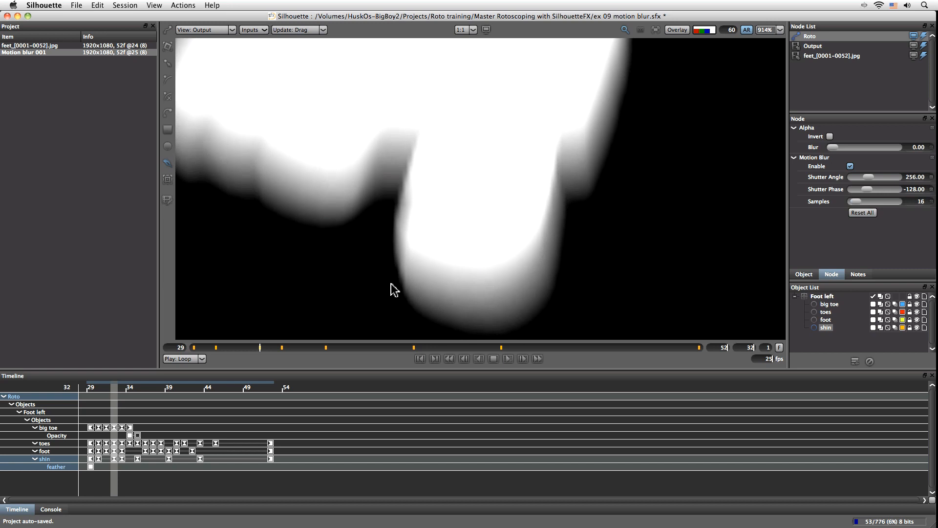
Play back the motion-blurred matte of the whole foot and shin in the alpha view and save the project.
{"action": "scroll", "coordinate": [396, 293], "scroll_direction": "down", "scroll_amount": 8}
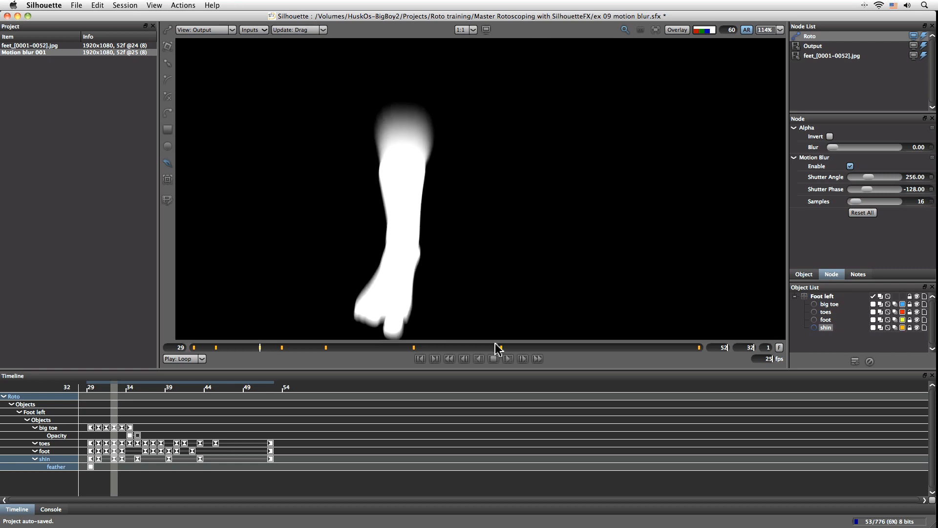
{"action": "left_click", "coordinate": [508, 358]}
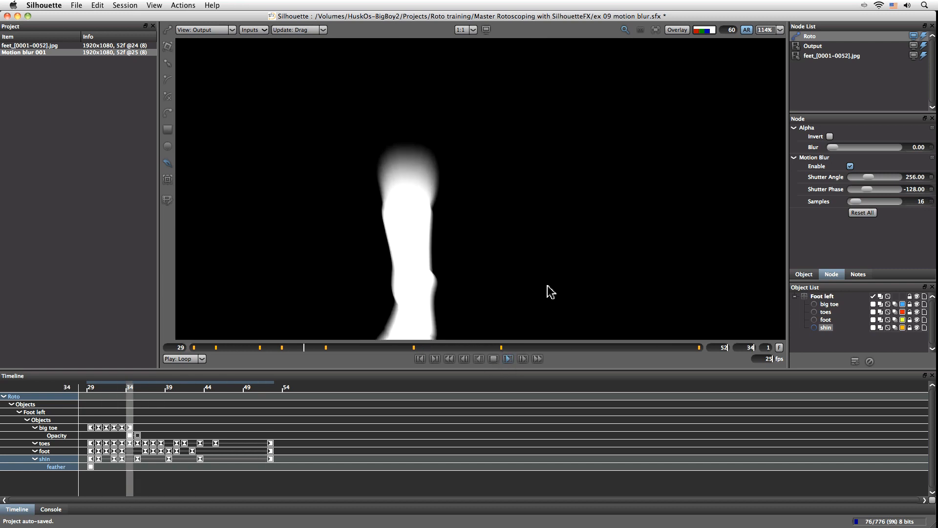
{"action": "key", "text": "space"}
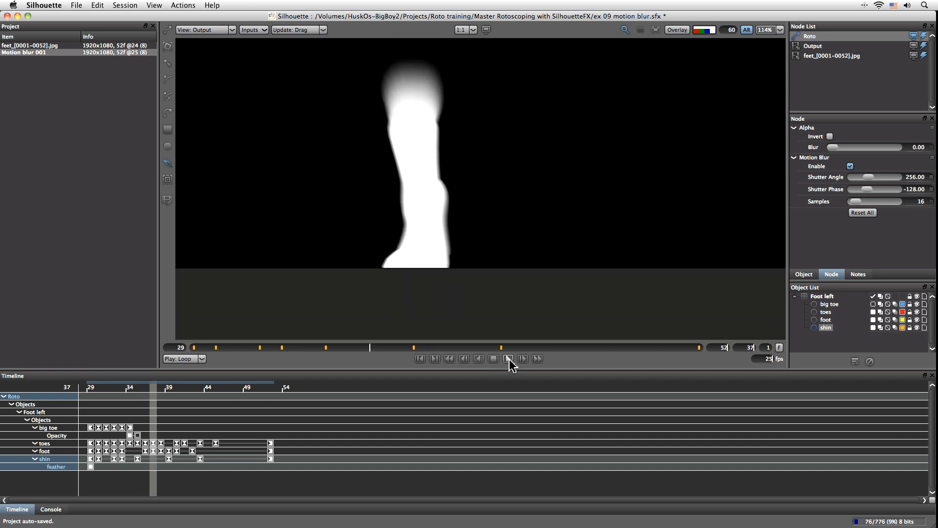
{"action": "left_click", "coordinate": [508, 358]}
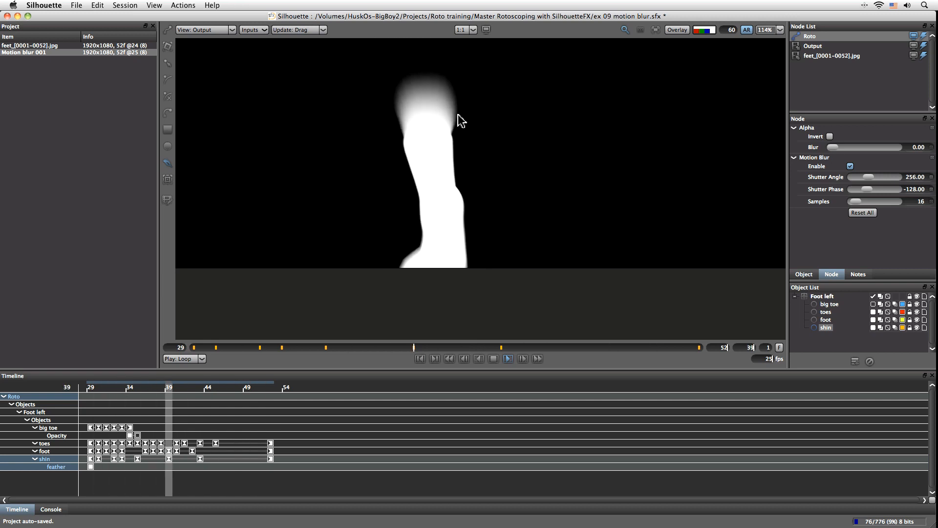
{"action": "key", "text": "super+s"}
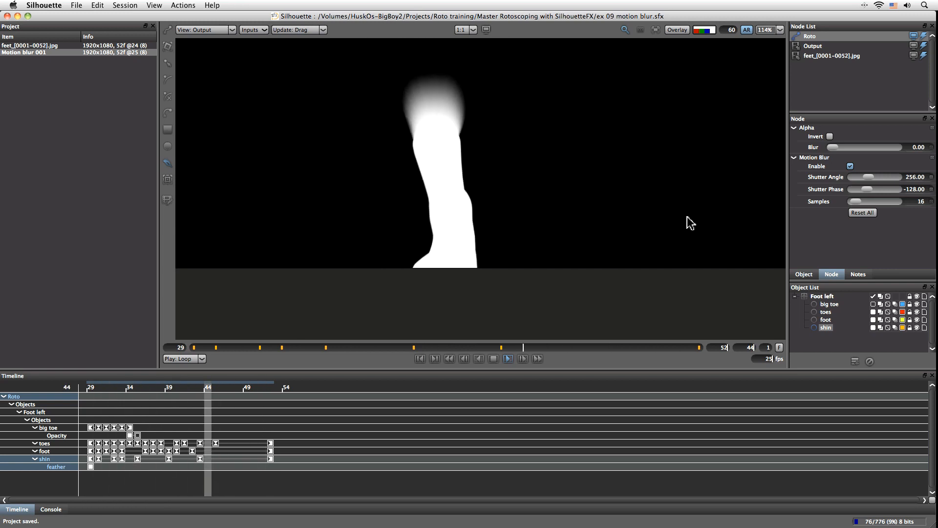